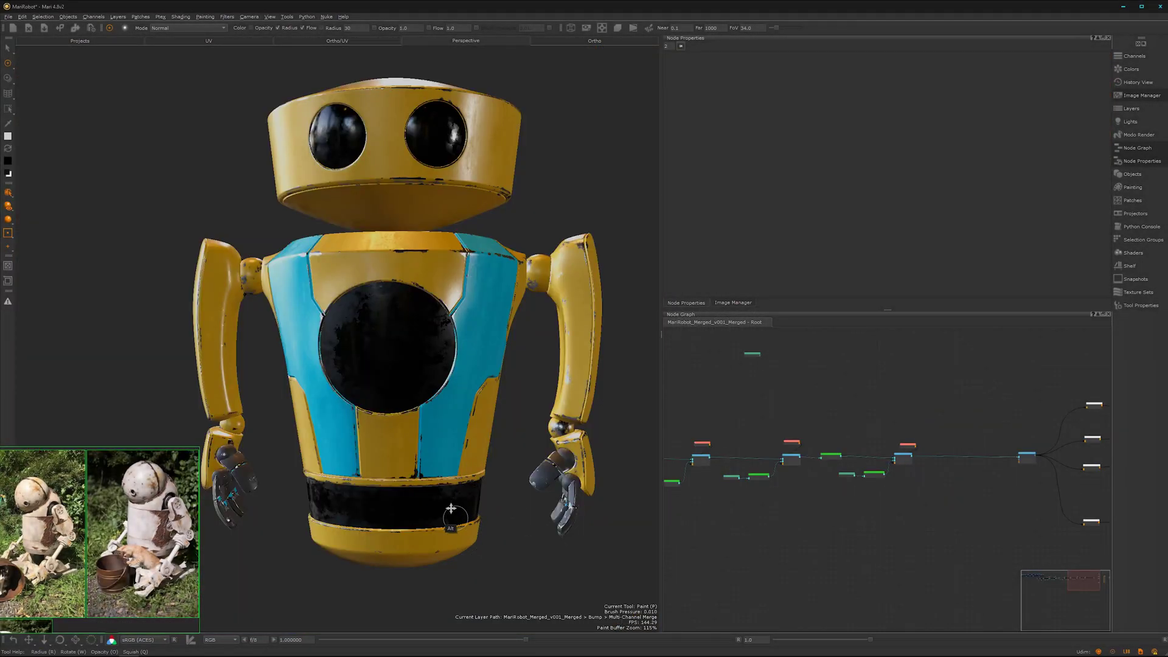
pyautogui.keyDown('alt'); pyautogui.moveTo(455, 519); pyautogui.dragTo(476, 484); pyautogui.keyUp('alt')
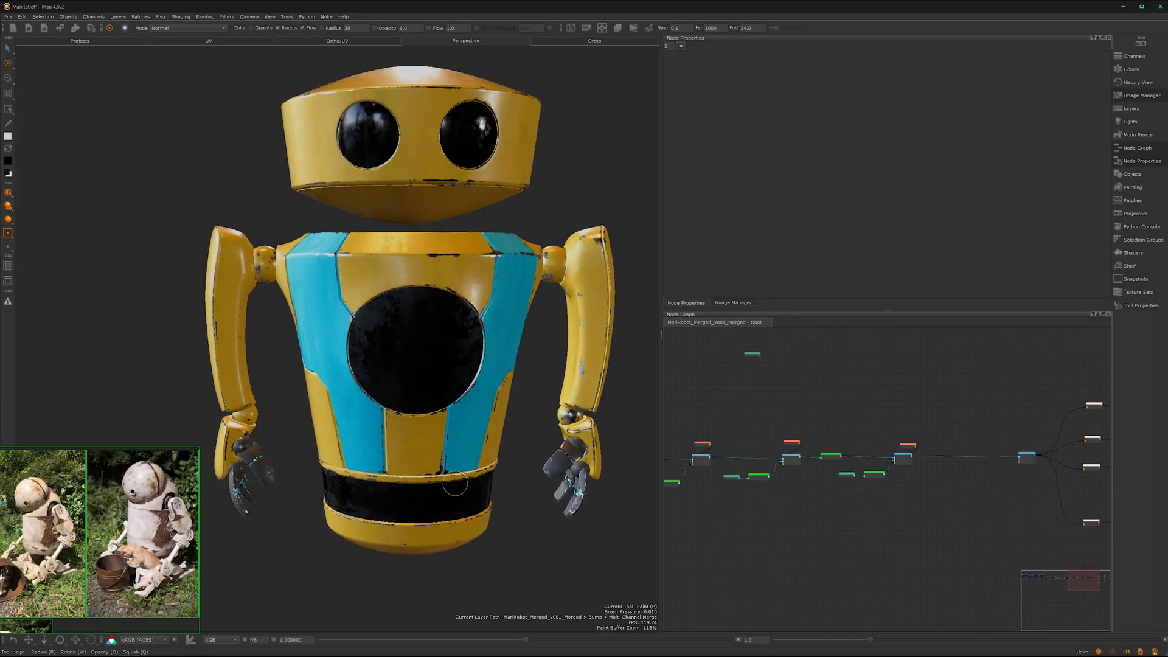
pyautogui.keyDown('alt'); pyautogui.moveTo(470, 413); pyautogui.dragTo(460, 451, button='middle'); pyautogui.keyUp('alt')
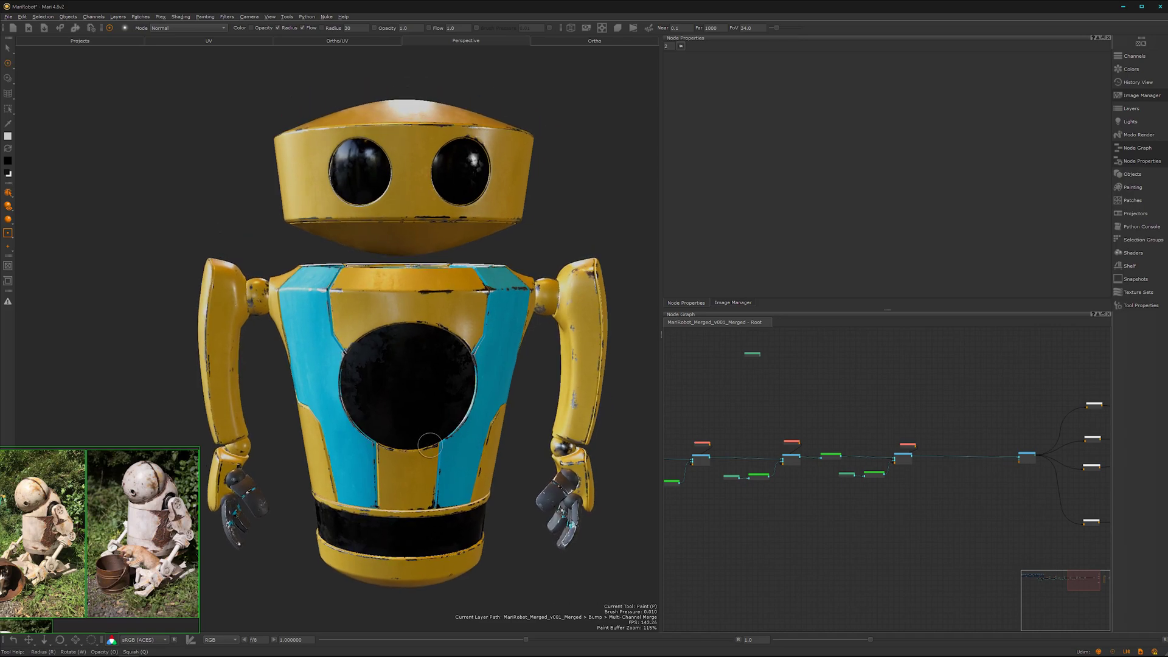
pyautogui.moveTo(420, 417)
pyautogui.keyDown('alt'); pyautogui.mouseDown(button='middle')
pyautogui.moveTo(412, 397)
pyautogui.moveTo(398, 402)
pyautogui.mouseUp(button='middle'); pyautogui.keyUp('alt')
pyautogui.keyDown('alt'); pyautogui.moveTo(428, 401); pyautogui.dragTo(418, 373); pyautogui.keyUp('alt')
pyautogui.keyDown('alt'); pyautogui.moveTo(418, 372); pyautogui.dragTo(429, 395, button='middle'); pyautogui.keyUp('alt')
pyautogui.scroll(3, 429, 395)
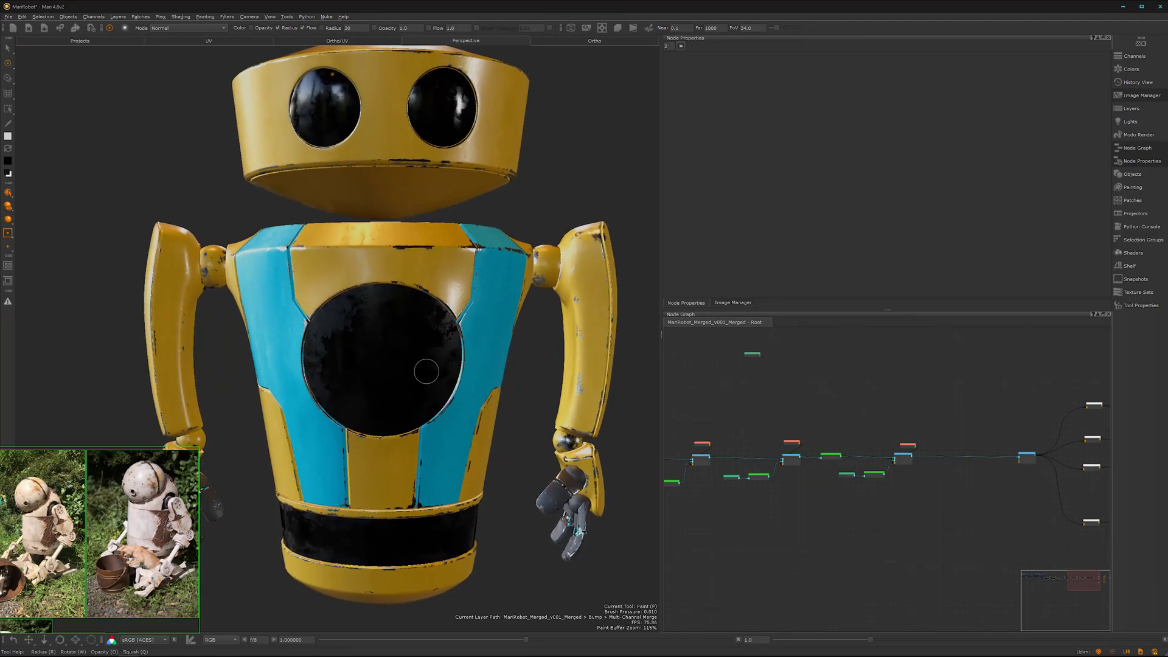
# Step: Duplicate the unconnected material node above the main chain and place the copy below the chain, past the last Multi-Channel Merge
pyautogui.scroll(-2, 871, 537)
pyautogui.moveTo(810, 414); pyautogui.dragTo(846, 455, button='middle')
pyautogui.keyDown('alt'); pyautogui.moveTo(868, 449); pyautogui.dragTo(892, 469, button='right'); pyautogui.keyUp('alt')
pyautogui.moveTo(903, 472); pyautogui.dragTo(770, 485, button='middle')
pyautogui.moveTo(1033, 430); pyautogui.dragTo(961, 514)
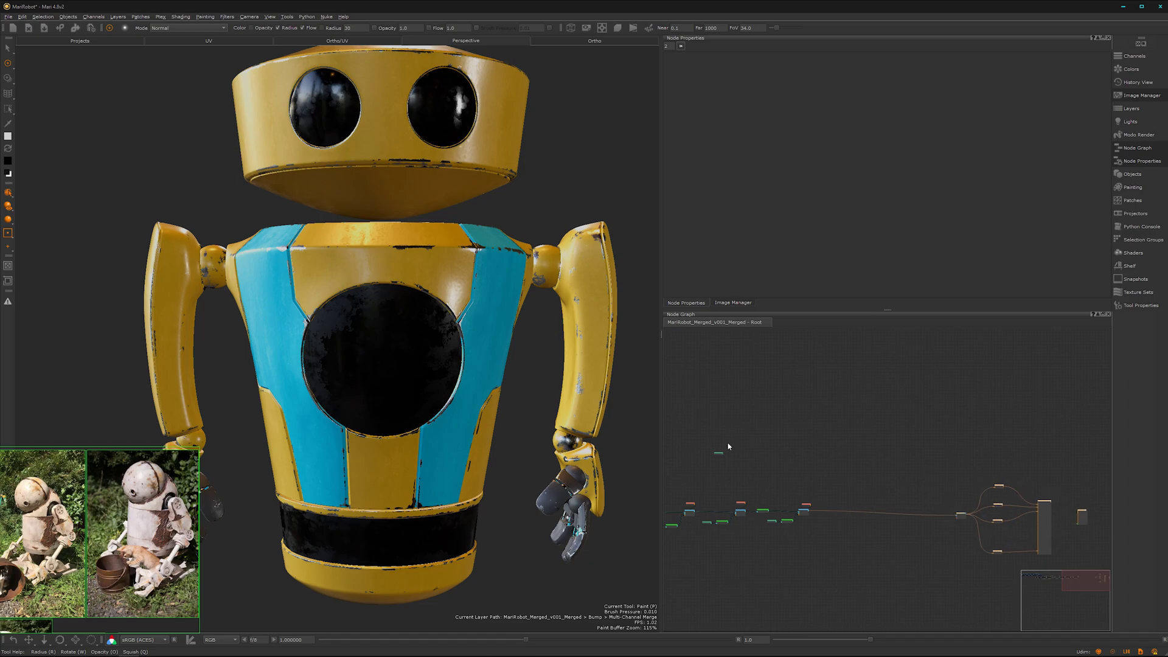
pyautogui.moveTo(758, 417); pyautogui.dragTo(704, 477)
pyautogui.moveTo(825, 555); pyautogui.dragTo(893, 464, button='middle')
pyautogui.scroll(6, 831, 480)
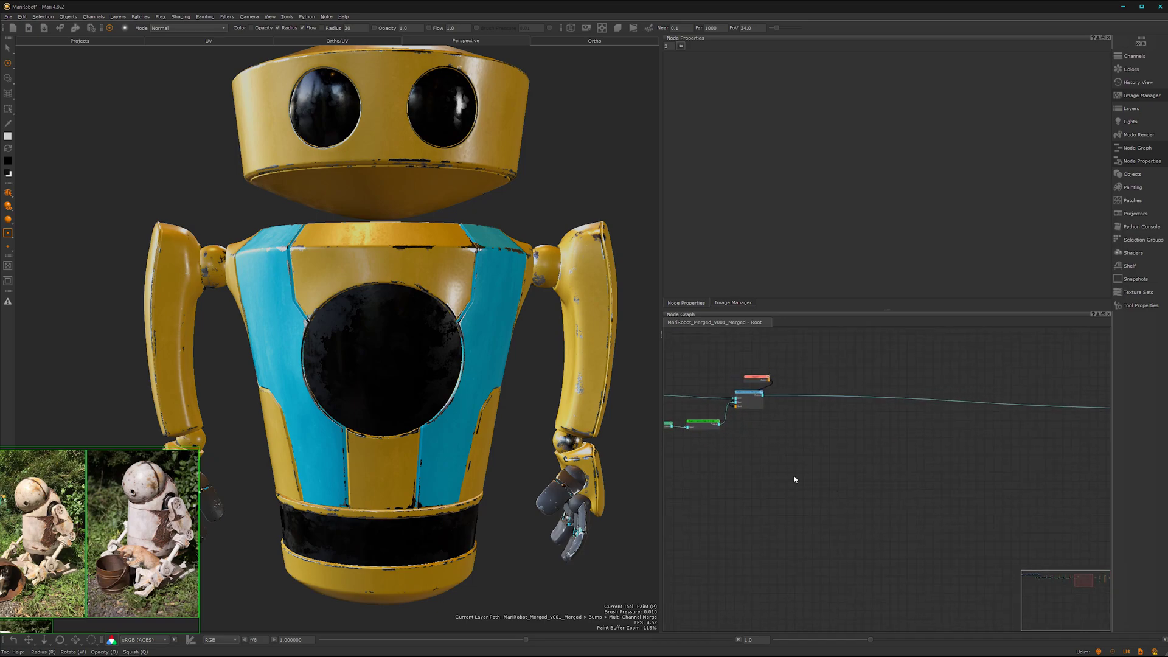
pyautogui.hotkey('ctrl', 'v')
pyautogui.moveTo(820, 483); pyautogui.dragTo(818, 486)
# Step: Rename the duplicated material node Dirt and move it closer to the last Multi-Channel Merge node
pyautogui.doubleClick(818, 485)
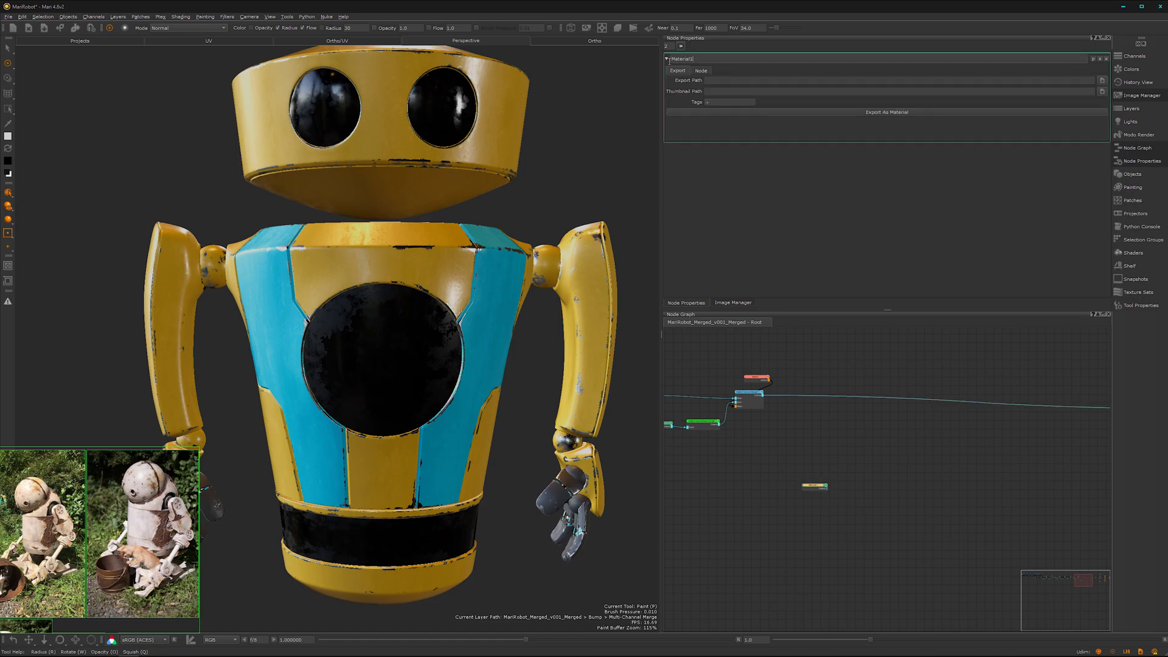
pyautogui.doubleClick(709, 59)
pyautogui.write('Dirt')
pyautogui.moveTo(819, 490); pyautogui.dragTo(815, 488)
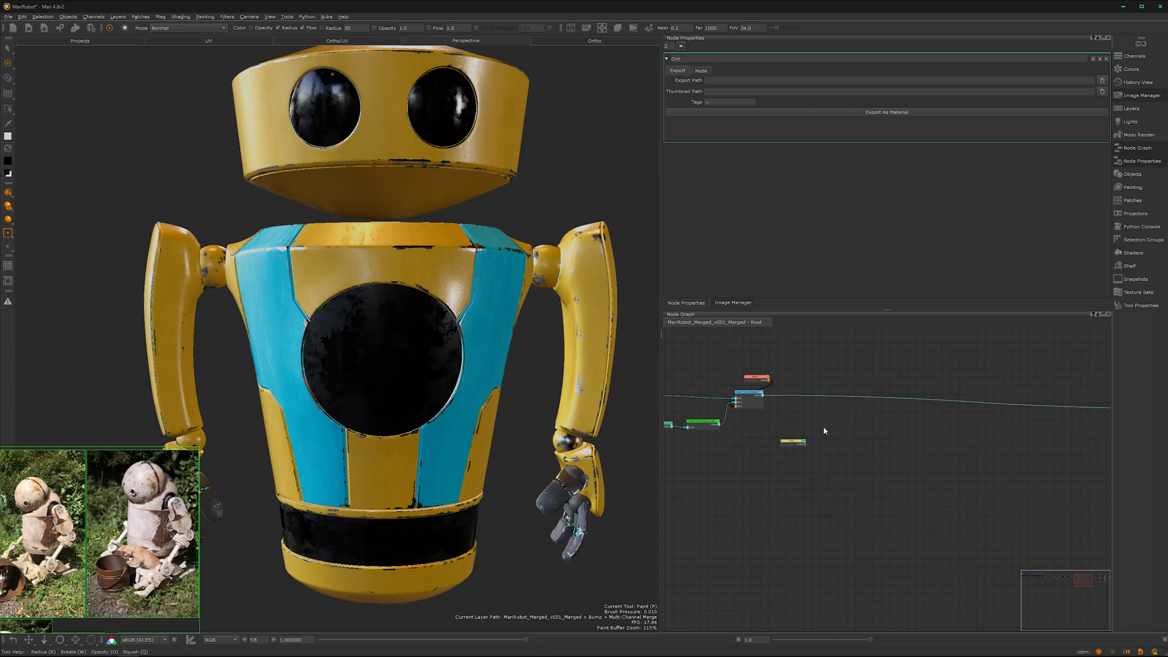
# Step: Create a new Multi-Channel Merge node beside the Dirt material, using the Arnold Standard Surface shader model
pyautogui.keyDown('alt'); pyautogui.moveTo(824, 469); pyautogui.dragTo(882, 436, button='right'); pyautogui.keyUp('alt')
pyautogui.moveTo(881, 435); pyautogui.dragTo(887, 462, button='middle')
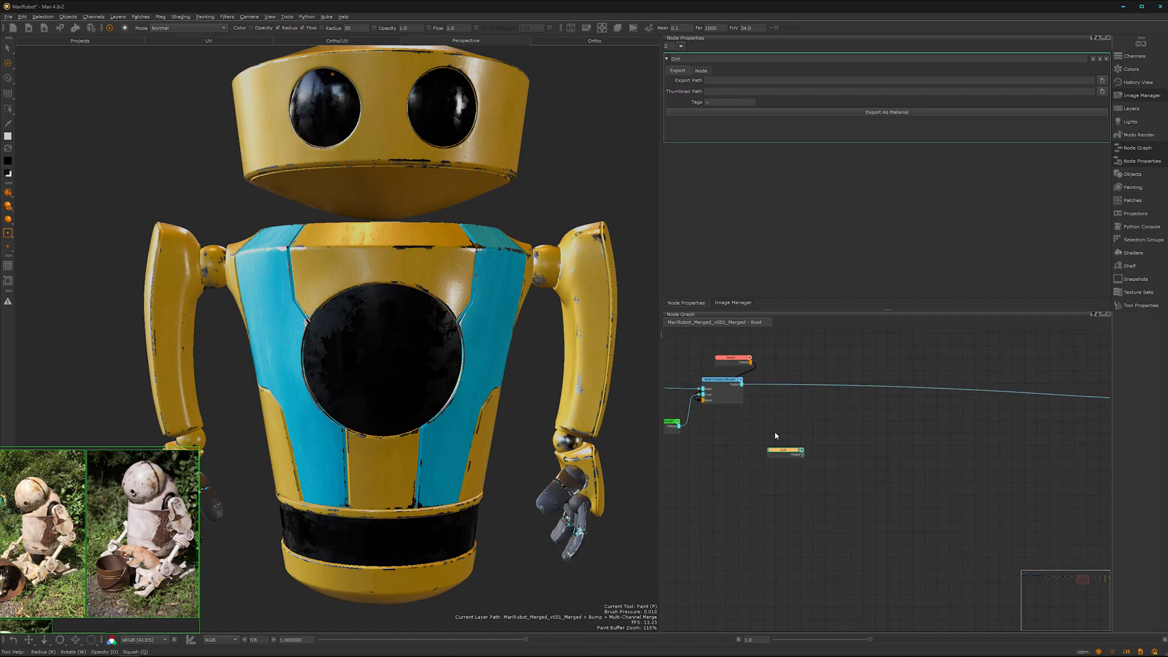
pyautogui.click(869, 443)
pyautogui.press('Tab')
pyautogui.write('merg')
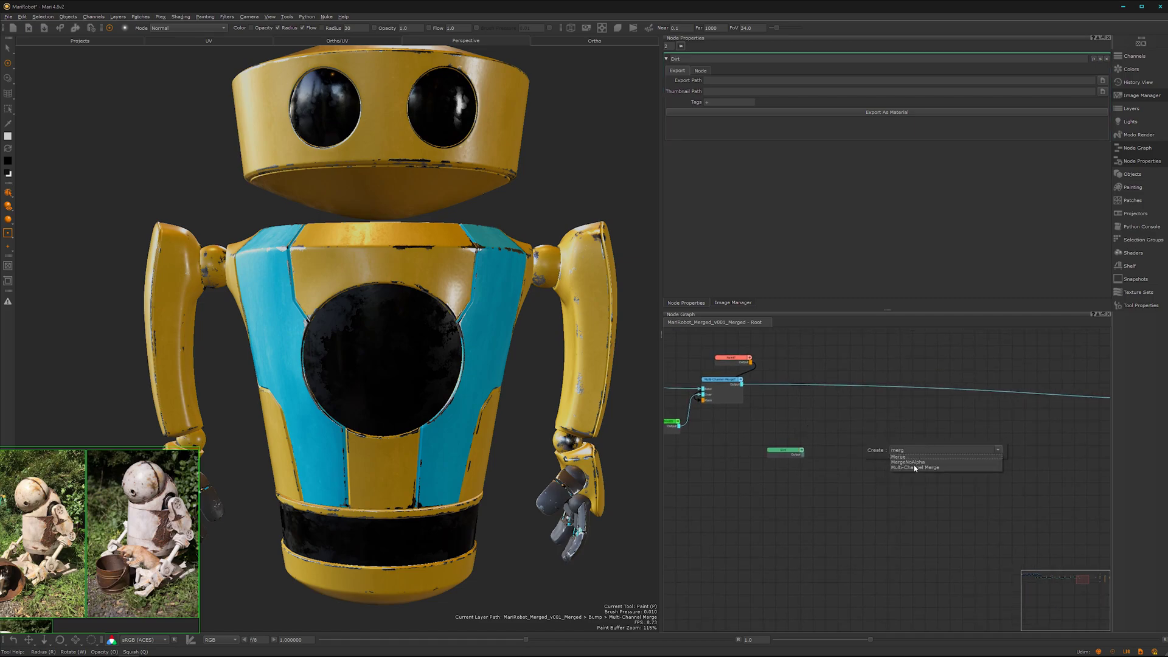
pyautogui.click(919, 467)
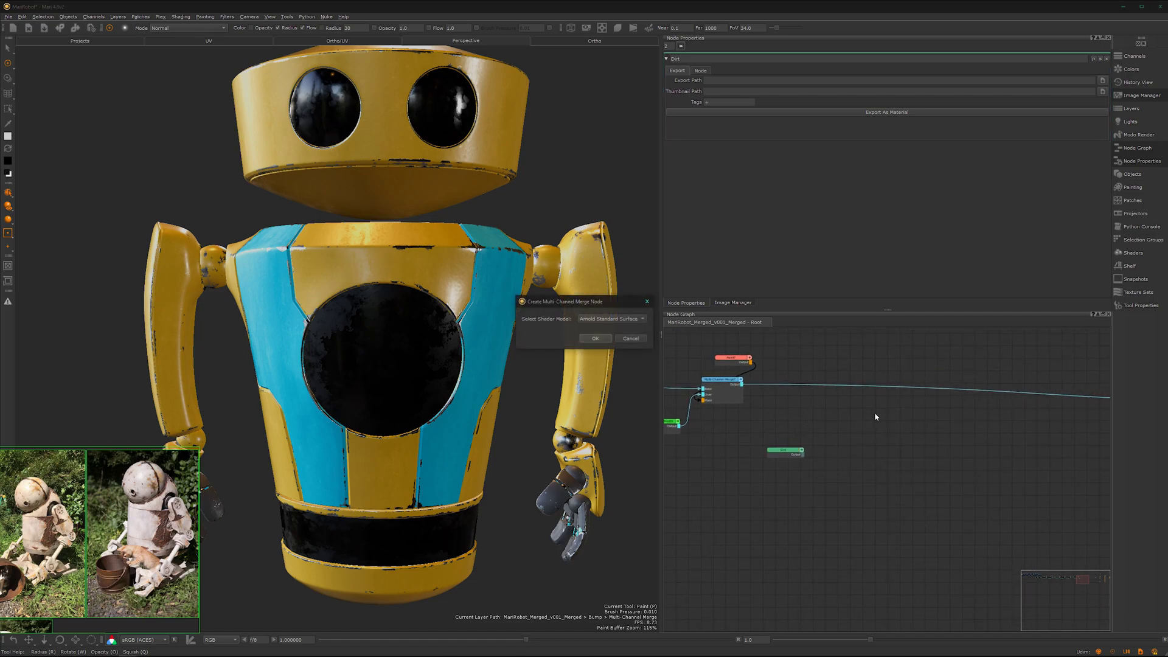
pyautogui.click(597, 338)
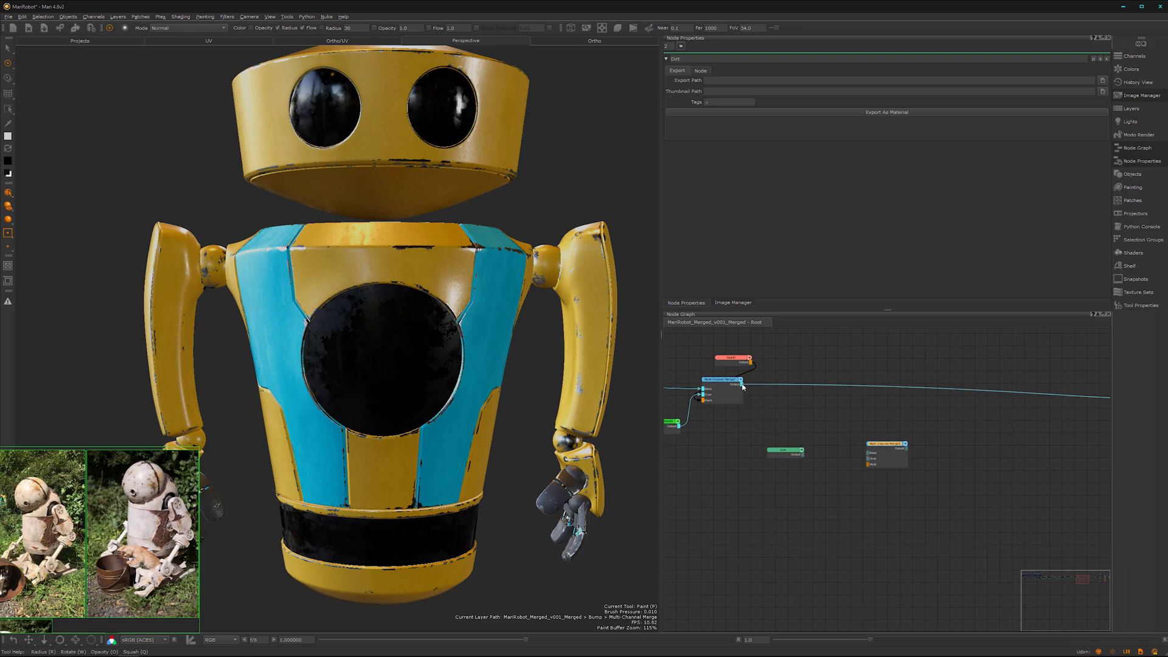
# Step: Connect the previous merge's output to the new merge's Base input and the Dirt material to its Over input
pyautogui.moveTo(742, 386); pyautogui.dragTo(868, 453)
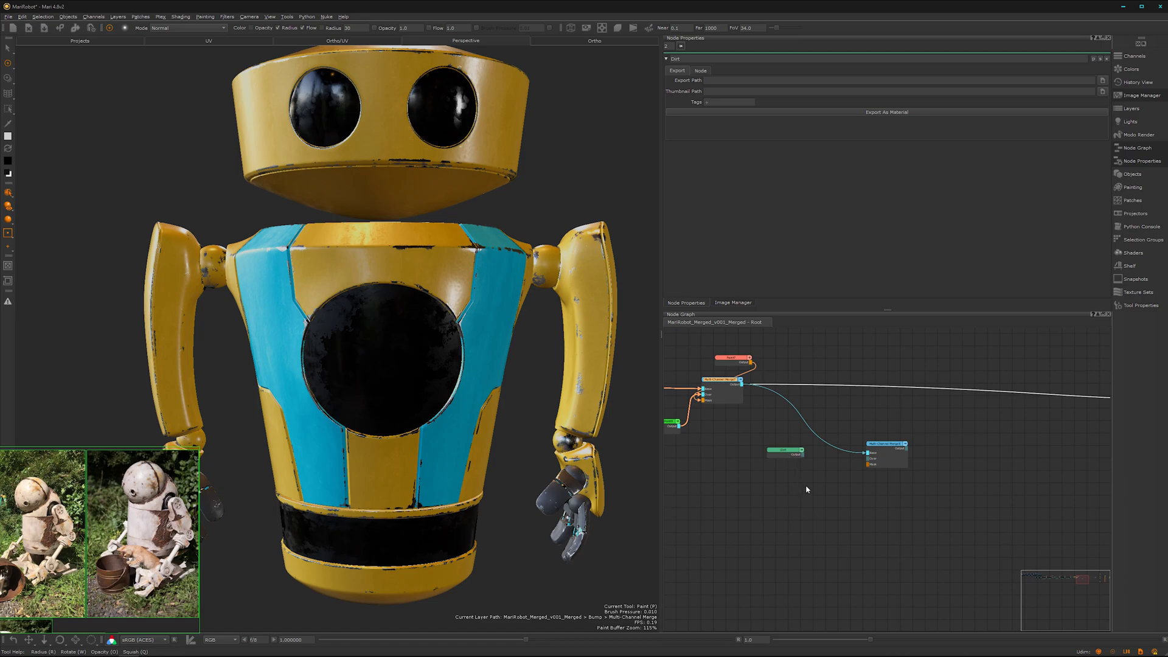
pyautogui.moveTo(788, 453); pyautogui.dragTo(806, 489)
pyautogui.moveTo(821, 492); pyautogui.dragTo(876, 459)
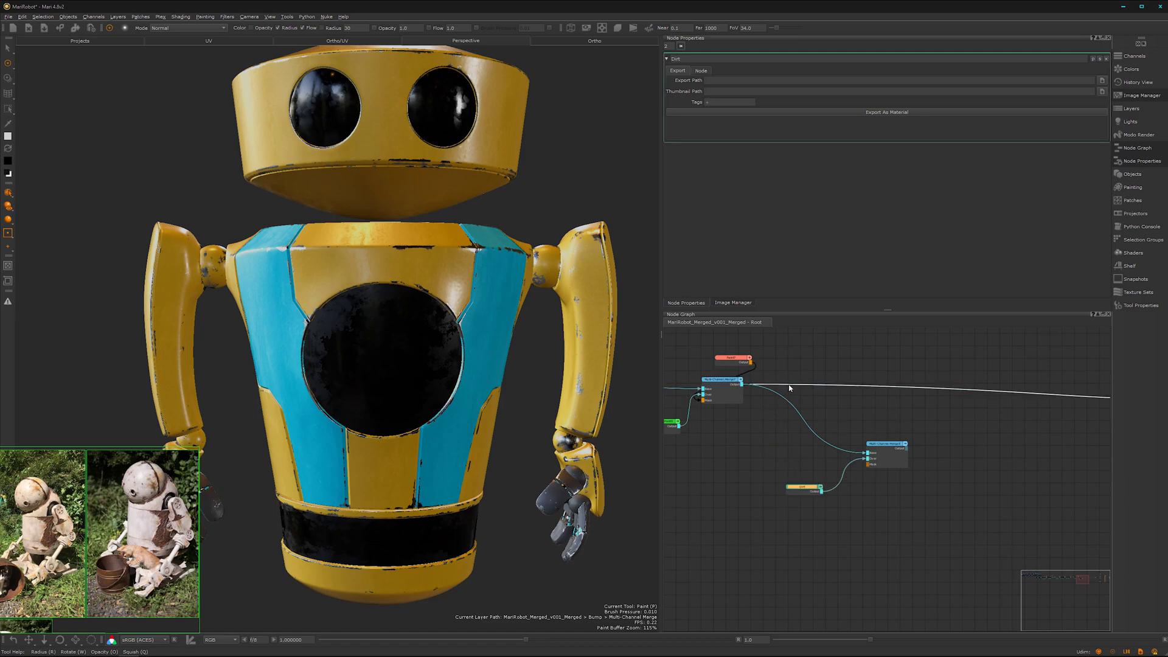
# Step: Reroute the main downstream connection so it comes from the new Multi-Channel Merge's output instead of the previous merge
pyautogui.moveTo(790, 383); pyautogui.dragTo(832, 417)
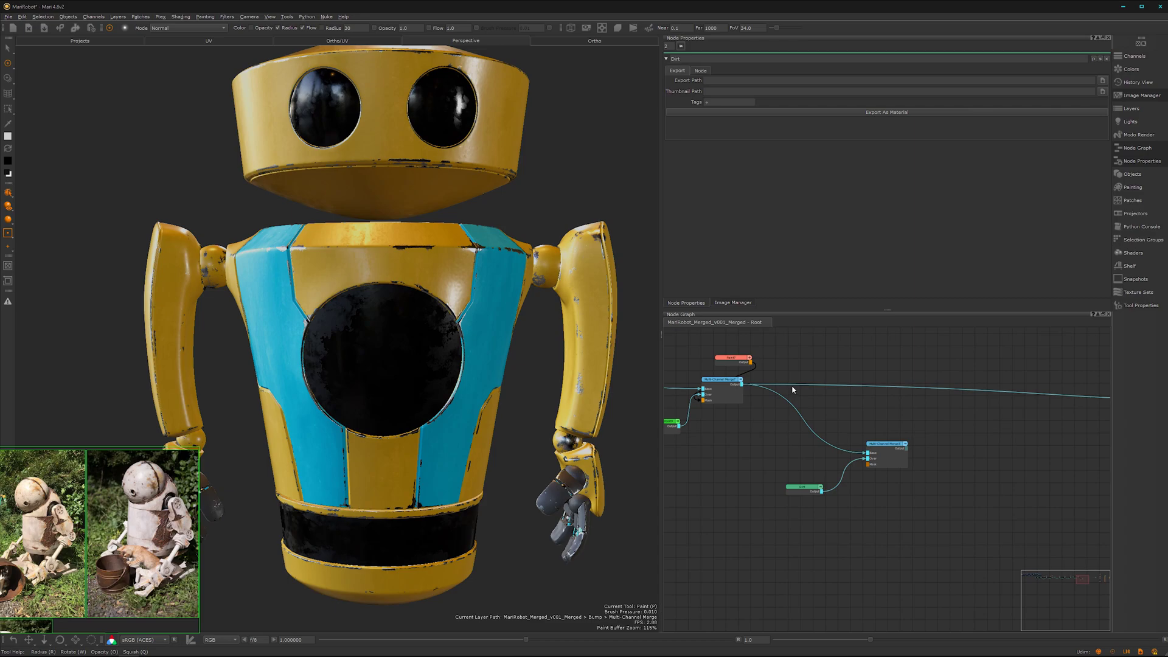
pyautogui.moveTo(792, 384); pyautogui.dragTo(872, 401)
pyautogui.keyDown('alt'); pyautogui.moveTo(820, 410); pyautogui.dragTo(898, 358, button='right'); pyautogui.keyUp('alt')
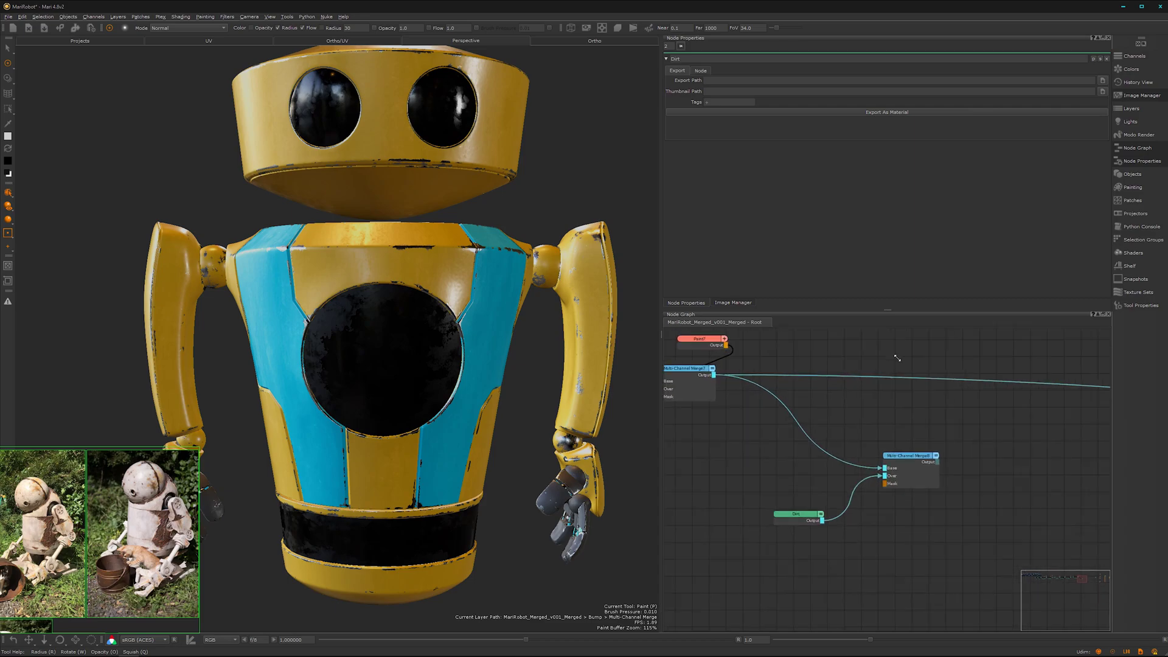
pyautogui.moveTo(897, 358); pyautogui.dragTo(722, 393, button='middle')
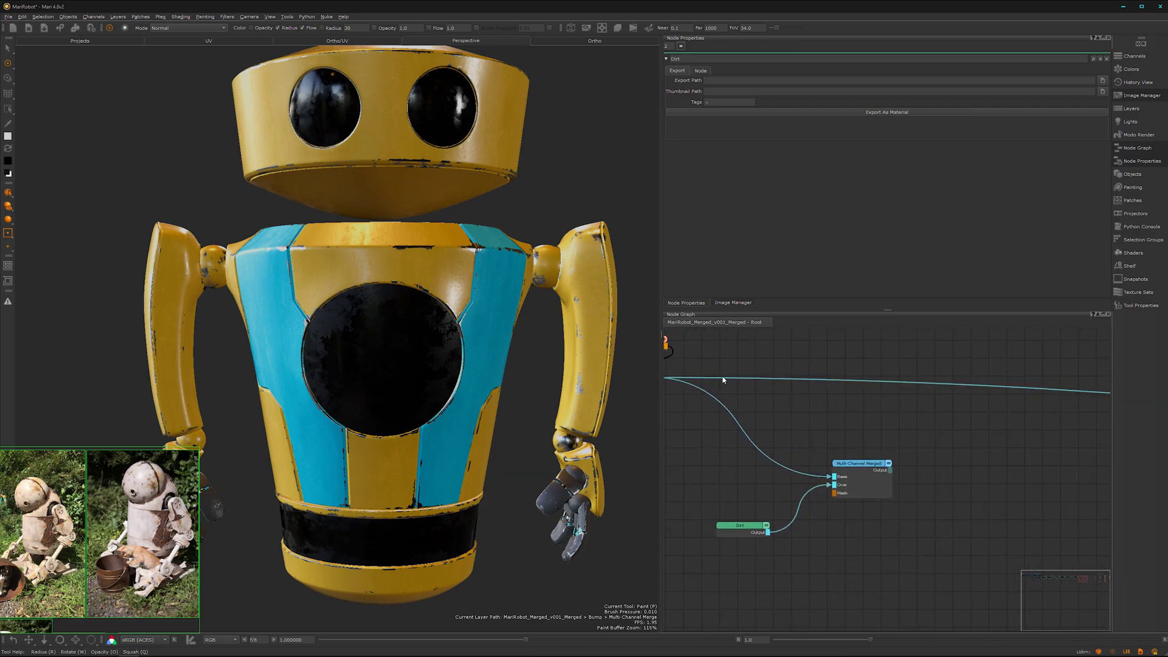
pyautogui.moveTo(723, 379); pyautogui.dragTo(890, 470)
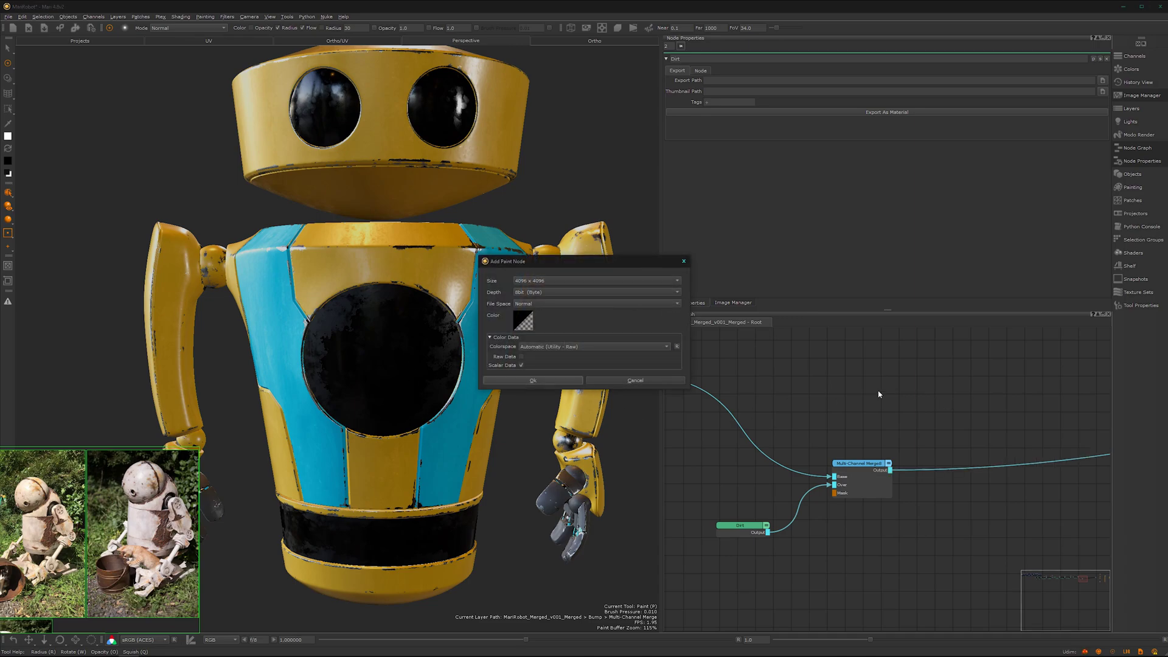
pyautogui.click(686, 262)
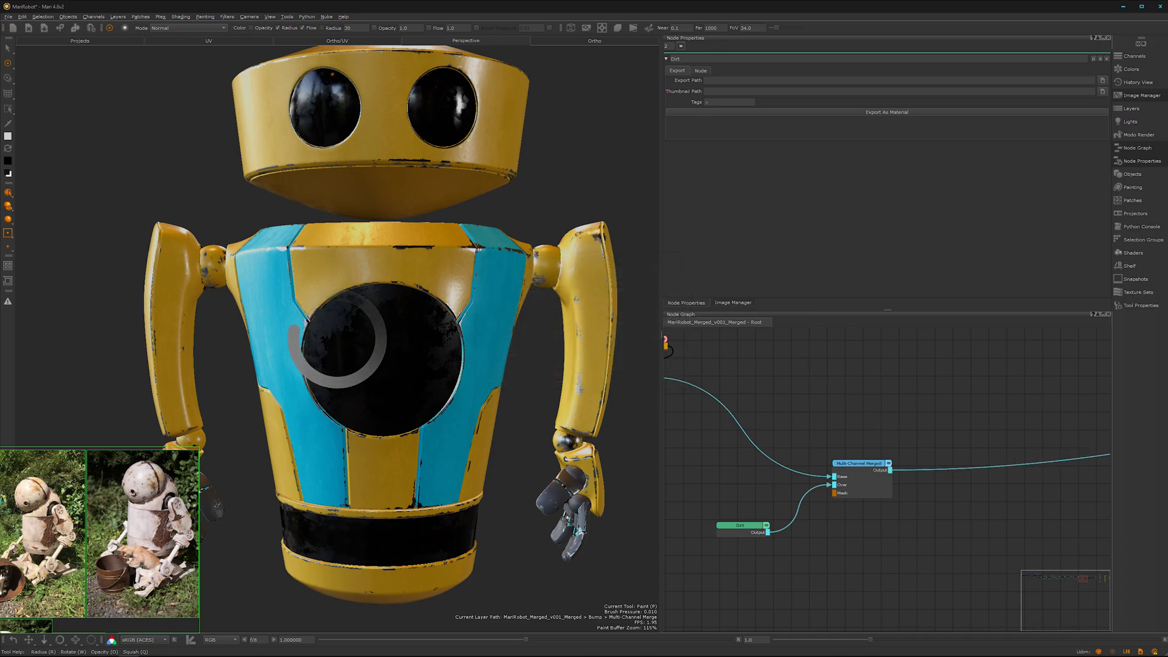
pyautogui.keyDown('alt'); pyautogui.moveTo(913, 460); pyautogui.dragTo(730, 463, button='right'); pyautogui.keyUp('alt')
pyautogui.press('p')
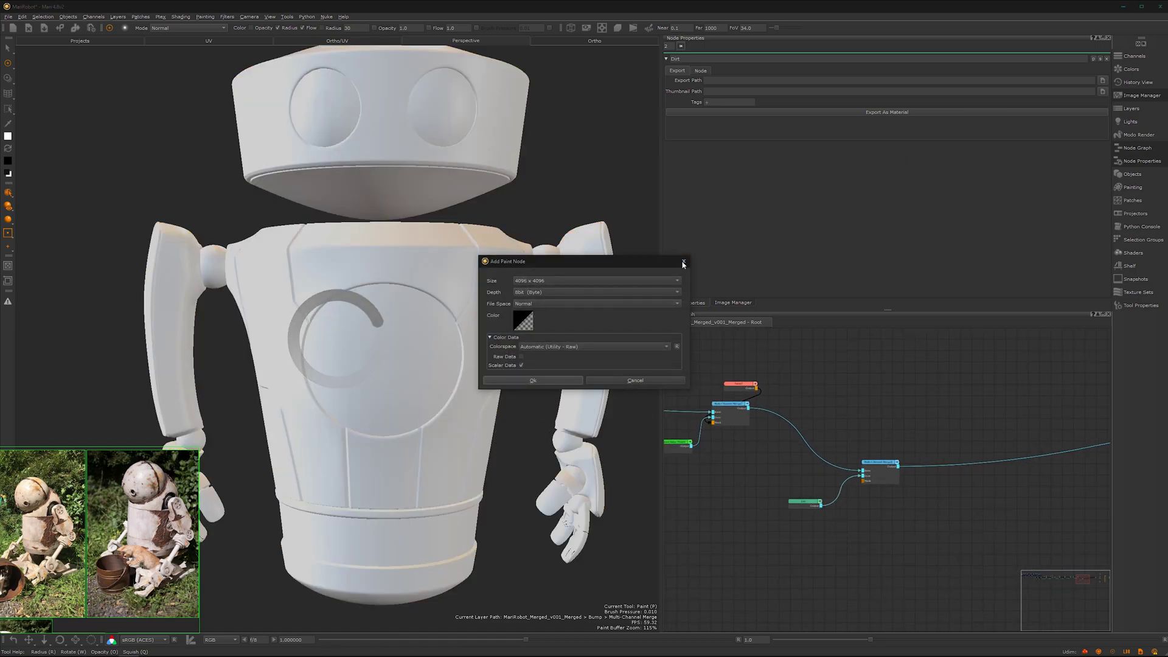
pyautogui.click(683, 263)
# Step: Move the Dirt material and its Multi-Channel Merge together so they line up with the main node chain
pyautogui.moveTo(894, 426); pyautogui.dragTo(834, 516)
pyautogui.moveTo(879, 462); pyautogui.dragTo(922, 403)
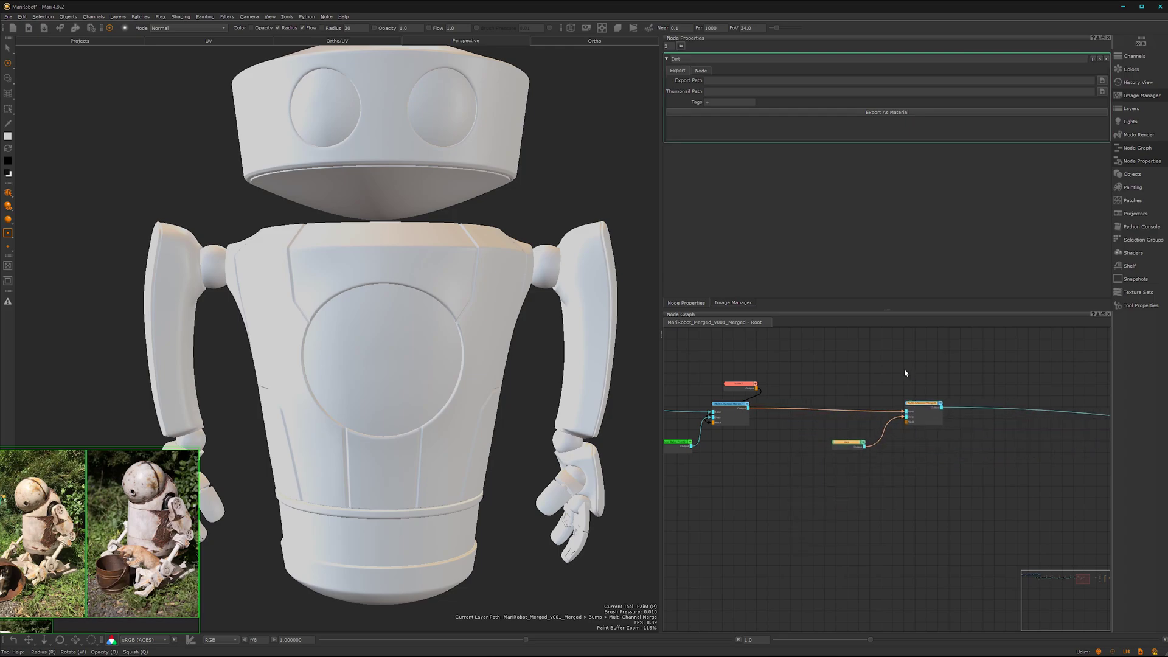
pyautogui.scroll(-1, 847, 385)
pyautogui.moveTo(829, 373); pyautogui.dragTo(809, 461, button='middle')
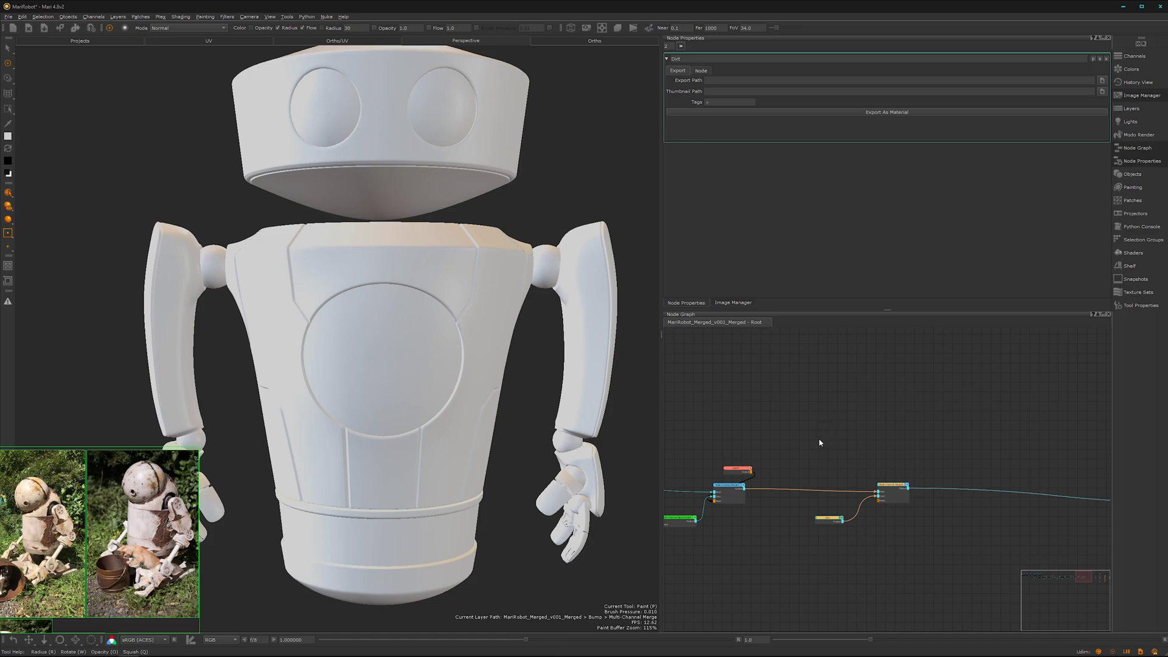
pyautogui.scroll(2, 819, 443)
pyautogui.moveTo(857, 416); pyautogui.dragTo(833, 428, button='middle')
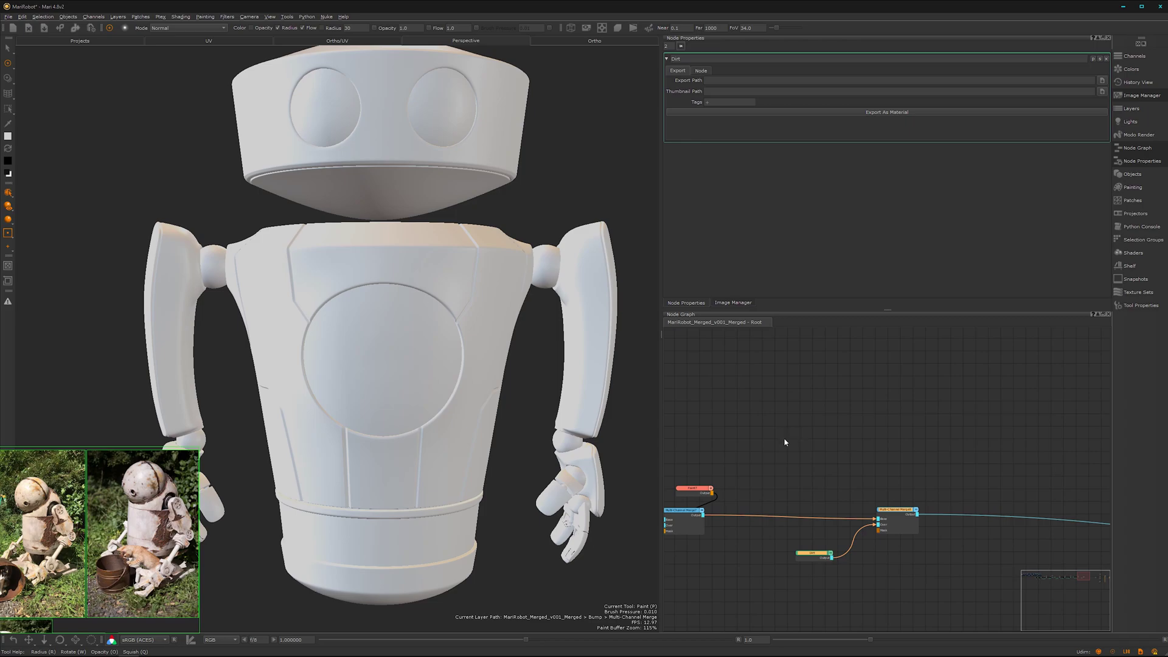
# Step: Open the robot's object settings, make room beside them for the node graph, and start an image import into GeoChannel1
pyautogui.click(1132, 175)
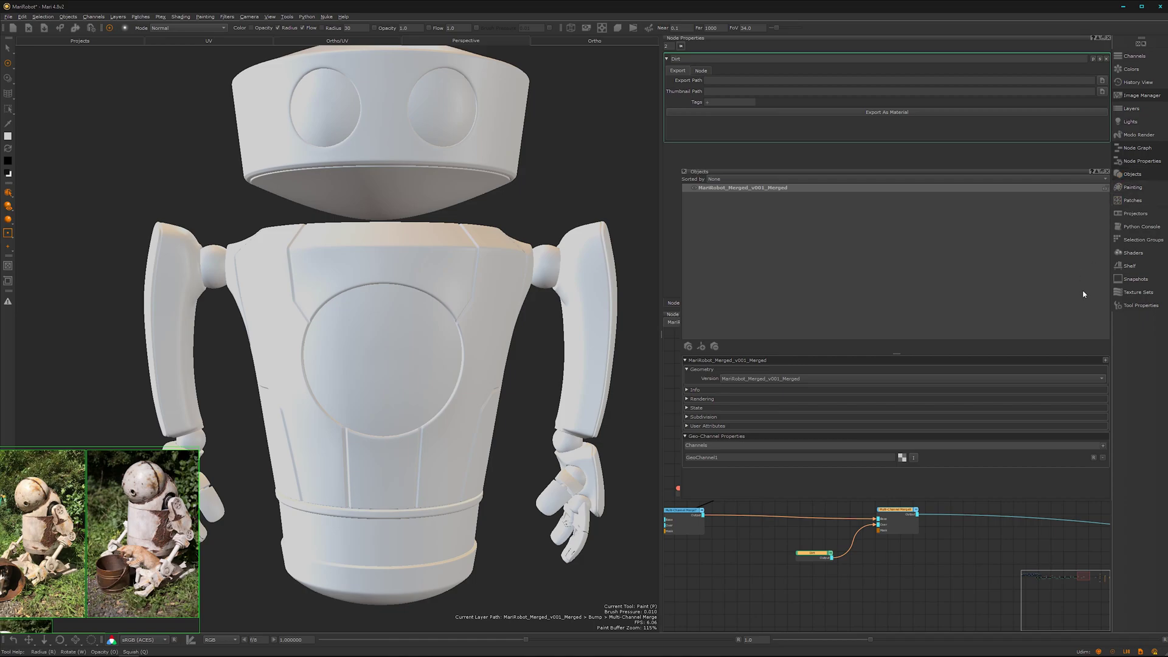
pyautogui.click(684, 172)
pyautogui.moveTo(681, 208); pyautogui.dragTo(743, 209)
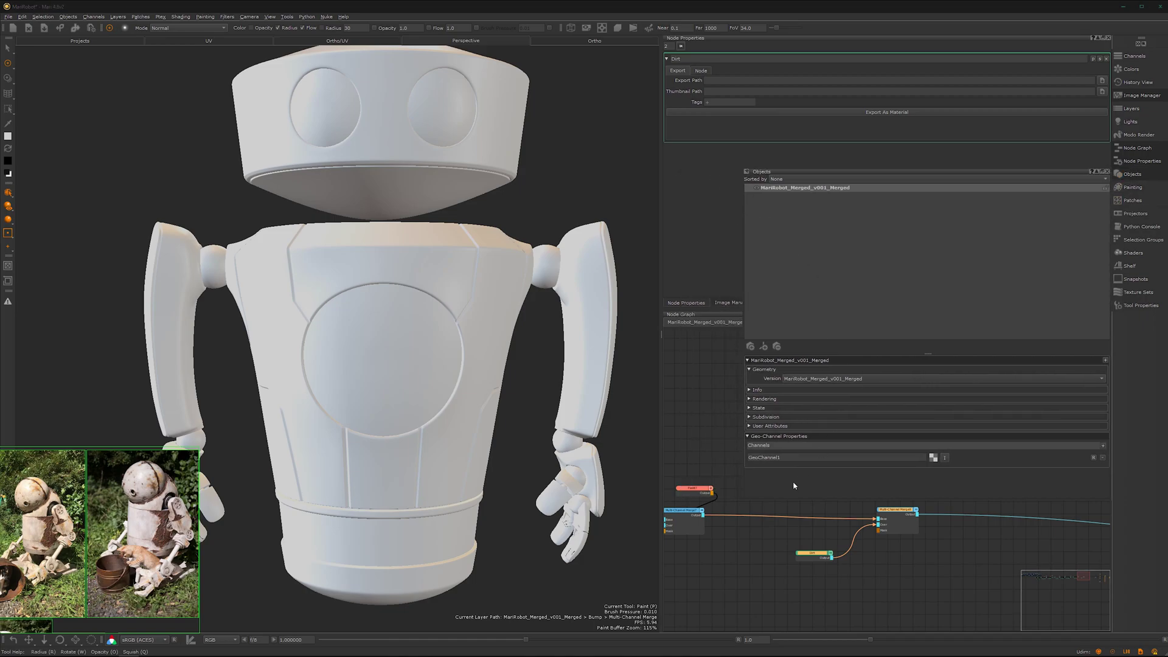
pyautogui.click(945, 459)
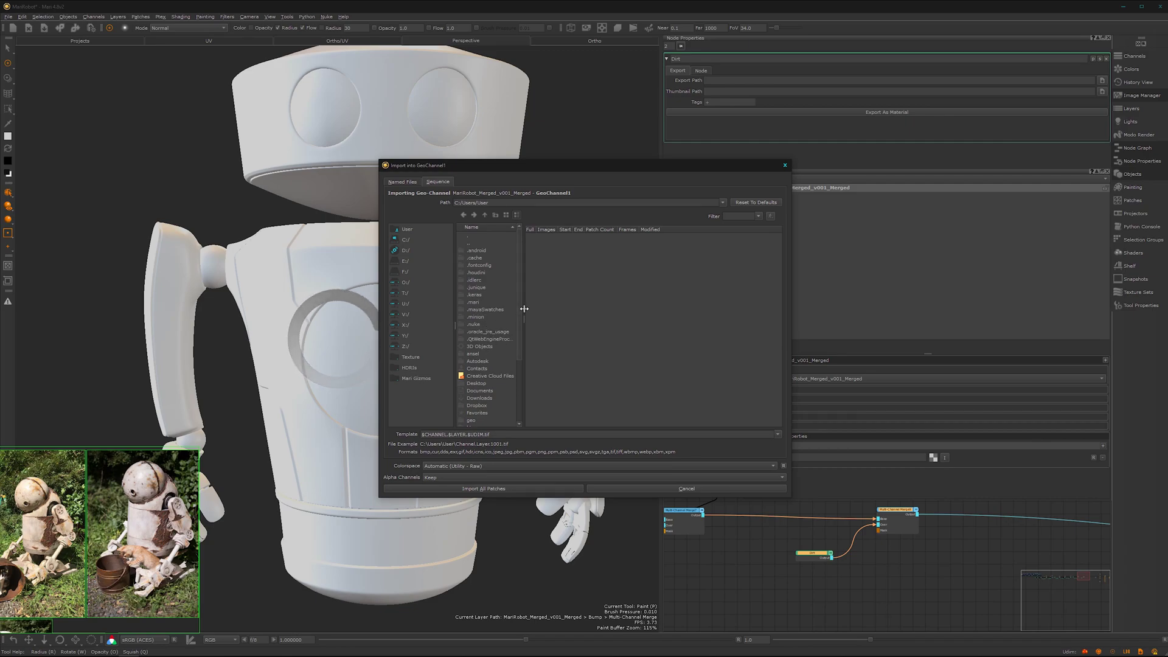
# Step: Browse to the Desktop/MariRobot/Textures/Bakes folder for the GeoChannel1 import
pyautogui.scroll(-3, 478, 329)
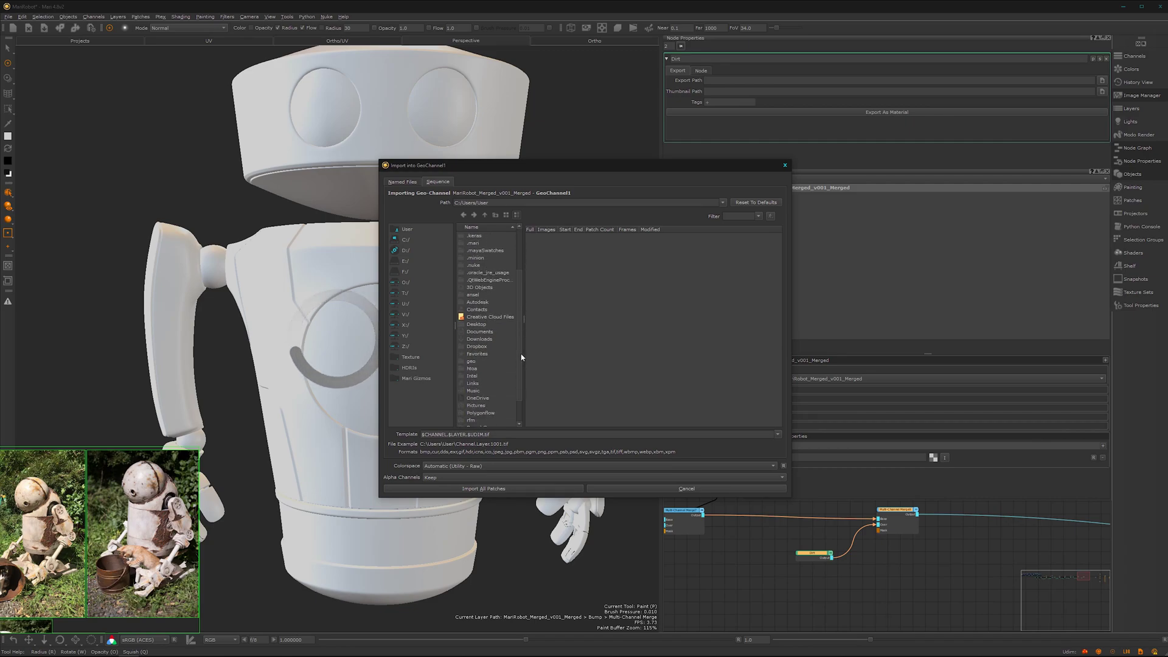
pyautogui.doubleClick(477, 324)
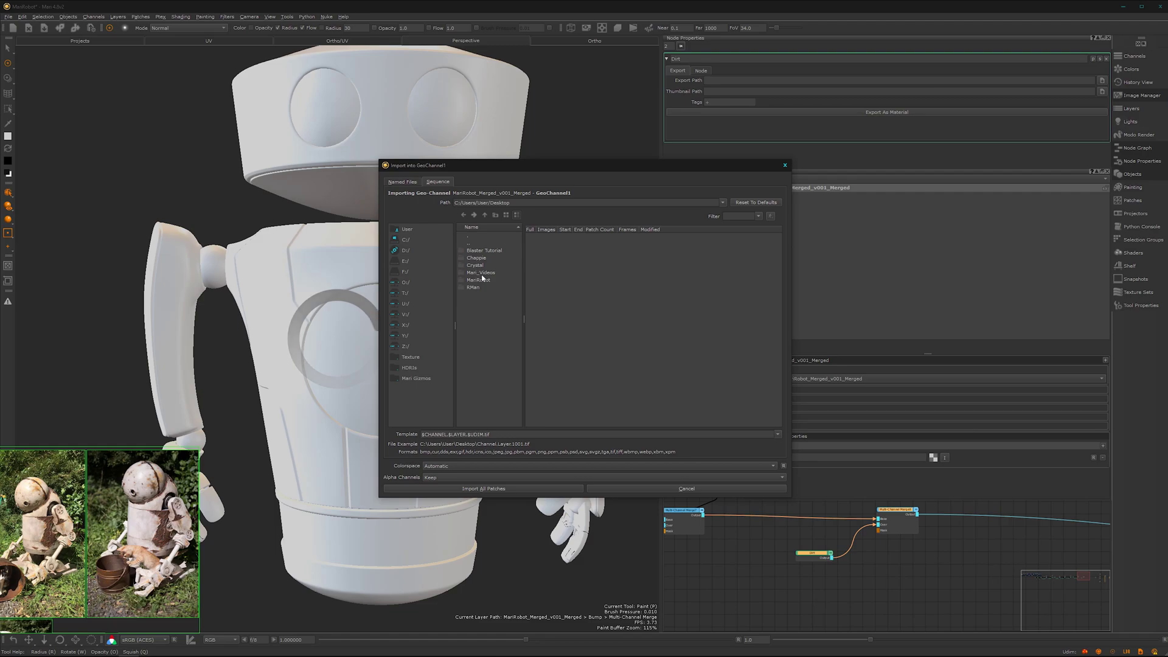
pyautogui.click(483, 281)
pyautogui.doubleClick(482, 281)
pyautogui.doubleClick(477, 274)
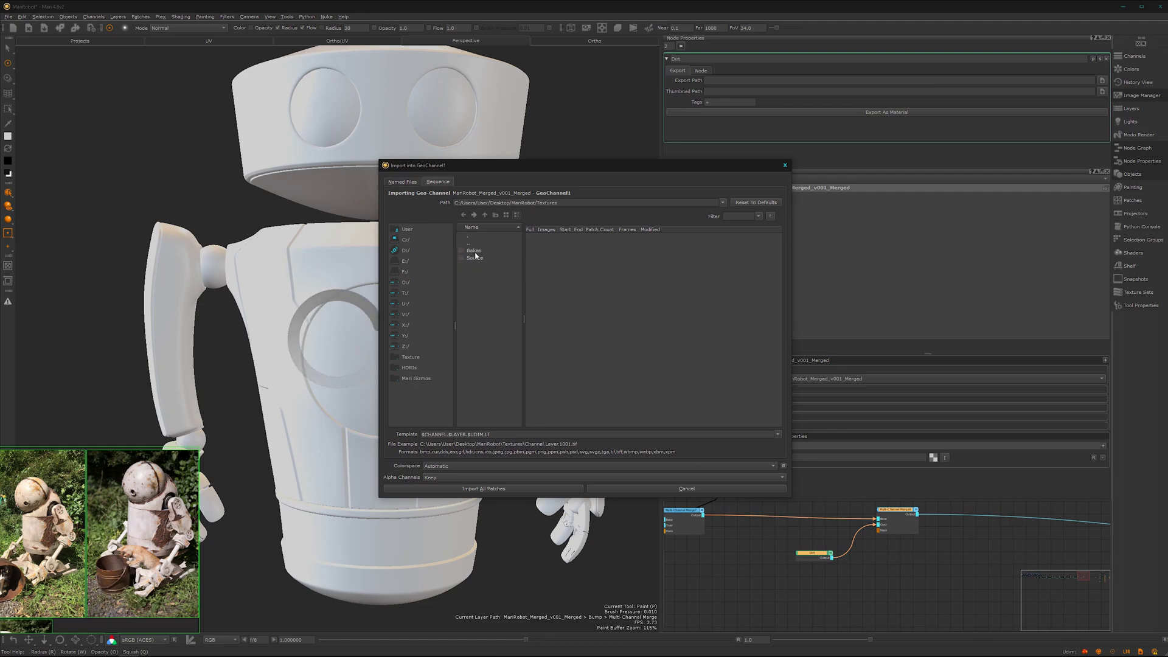
pyautogui.doubleClick(474, 250)
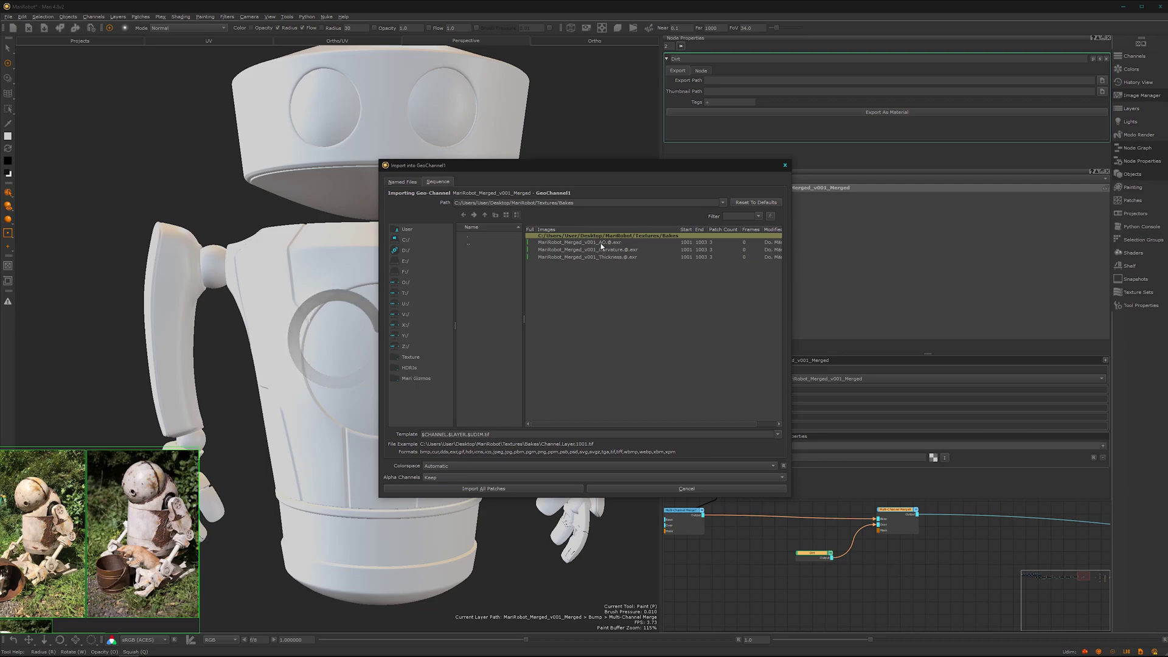
# Step: Import all patches of the MariRobot_Merged_v001_AO sequence into GeoChannel1 with the Utility - Raw colorspace
pyautogui.click(601, 243)
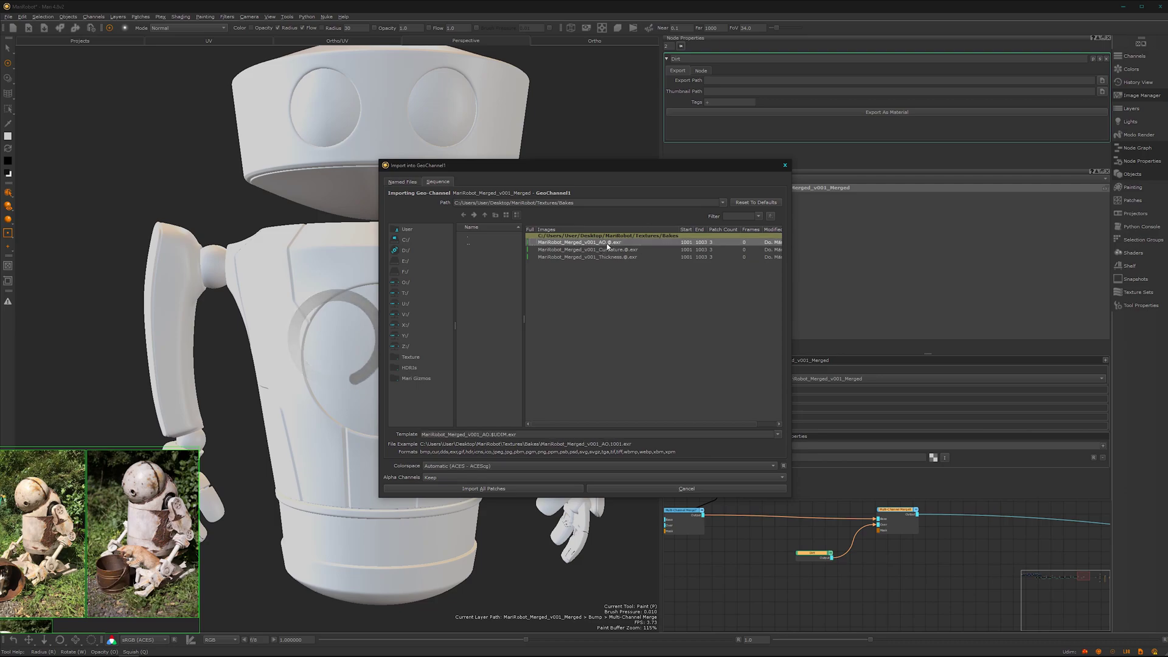
pyautogui.click(517, 466)
pyautogui.moveTo(777, 514)
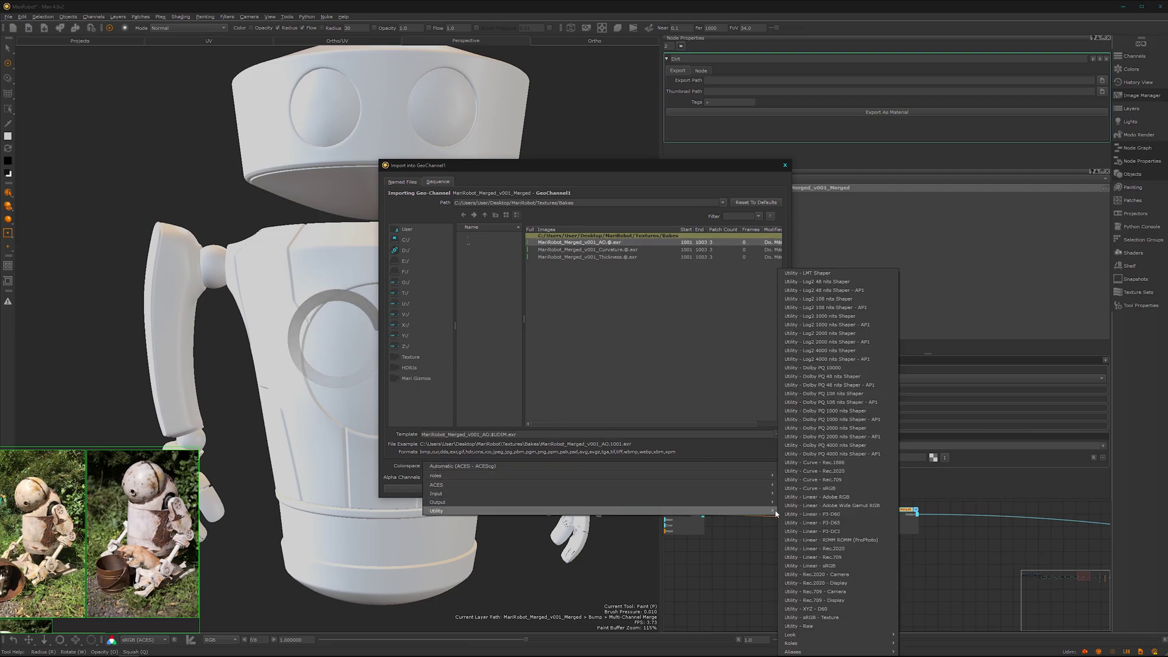
pyautogui.click(812, 626)
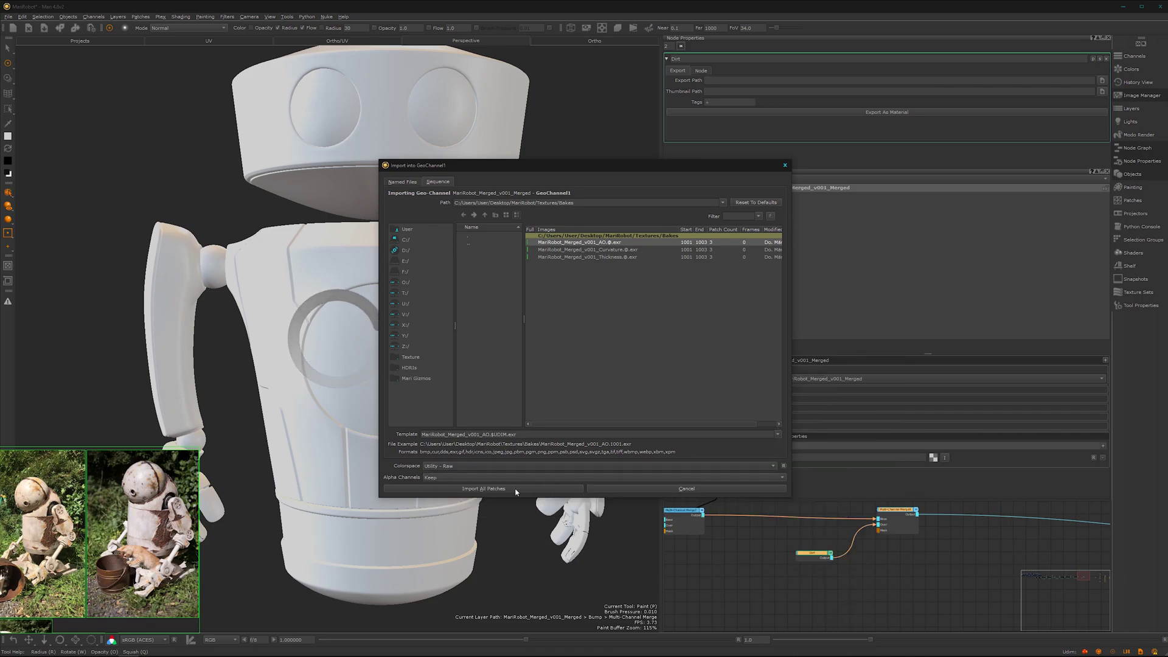
pyautogui.click(503, 488)
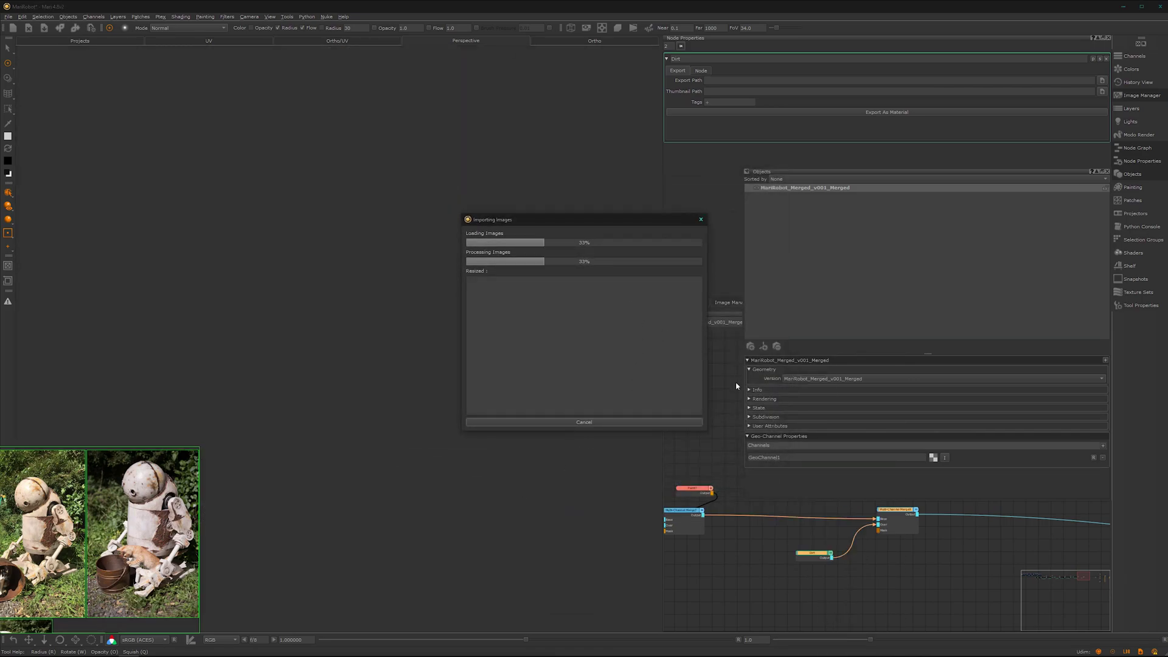
pyautogui.click(585, 336)
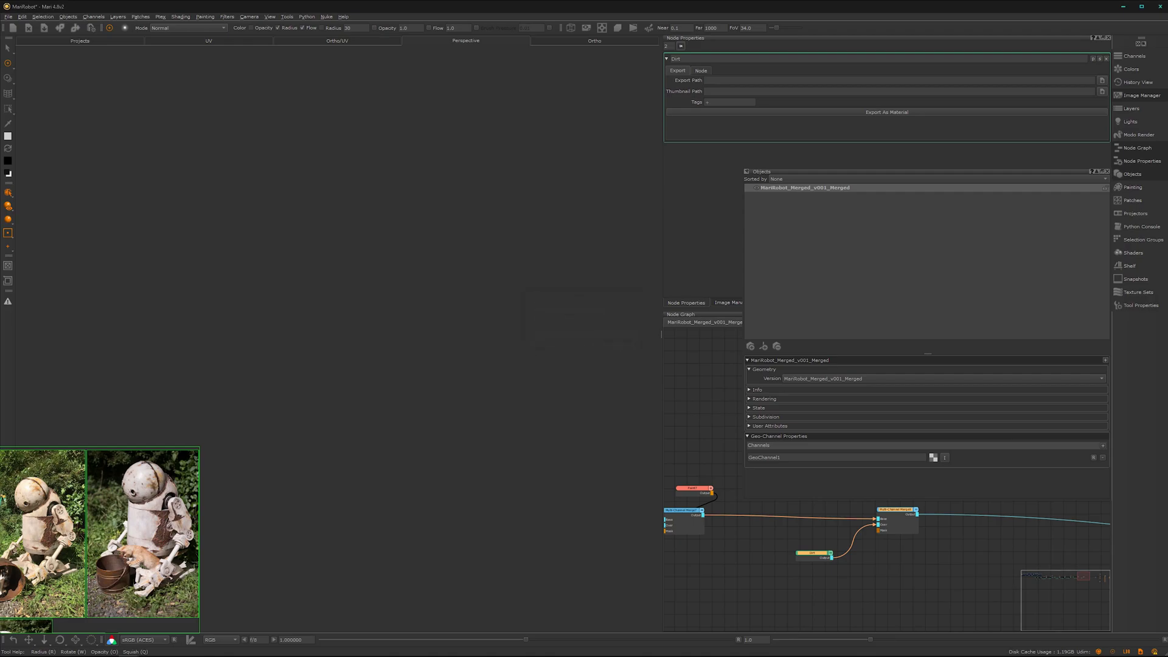
# Step: Rename the imported geo-channel as AO and close the robot's object settings
pyautogui.doubleClick(752, 457)
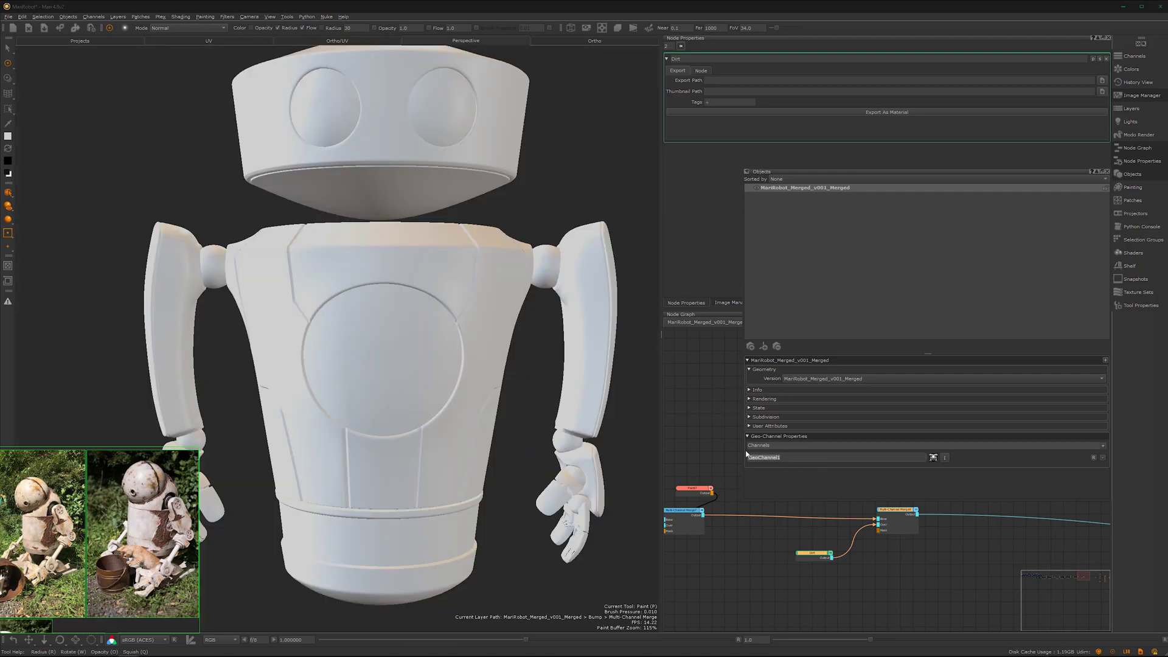
pyautogui.press('BackSpace')
pyautogui.write('AO')
pyautogui.click(1108, 175)
# Step: Add a Geo-Channel node in the empty graph area above the Dirt merge and view its output
pyautogui.click(834, 417)
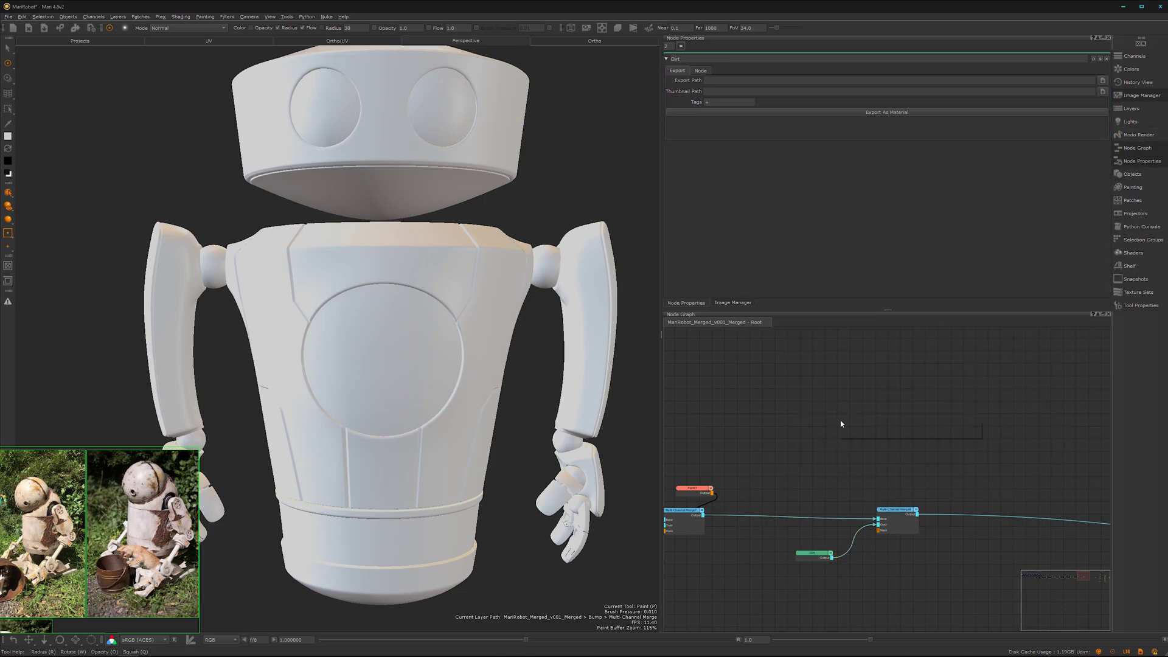
pyautogui.press('Tab')
pyautogui.write('geo')
pyautogui.click(885, 437)
pyautogui.moveTo(860, 429); pyautogui.dragTo(849, 412)
pyautogui.click(860, 407)
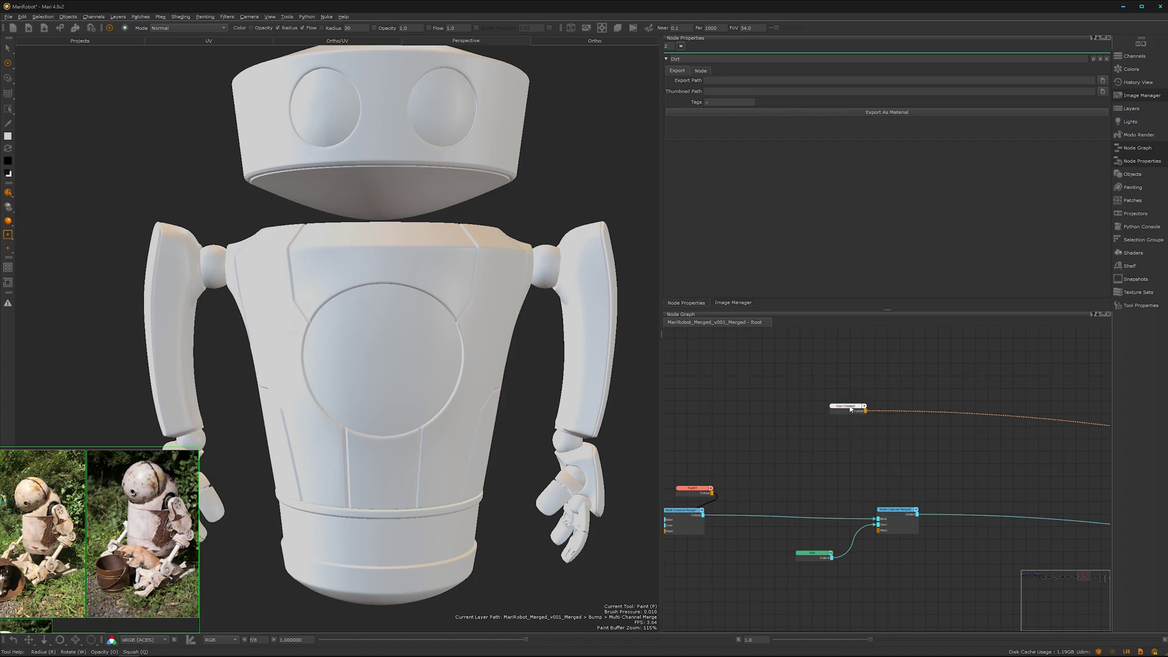
# Step: Set the Geo-Channel node's channel to AO and inspect the occlusion bake on the robot
pyautogui.doubleClick(850, 408)
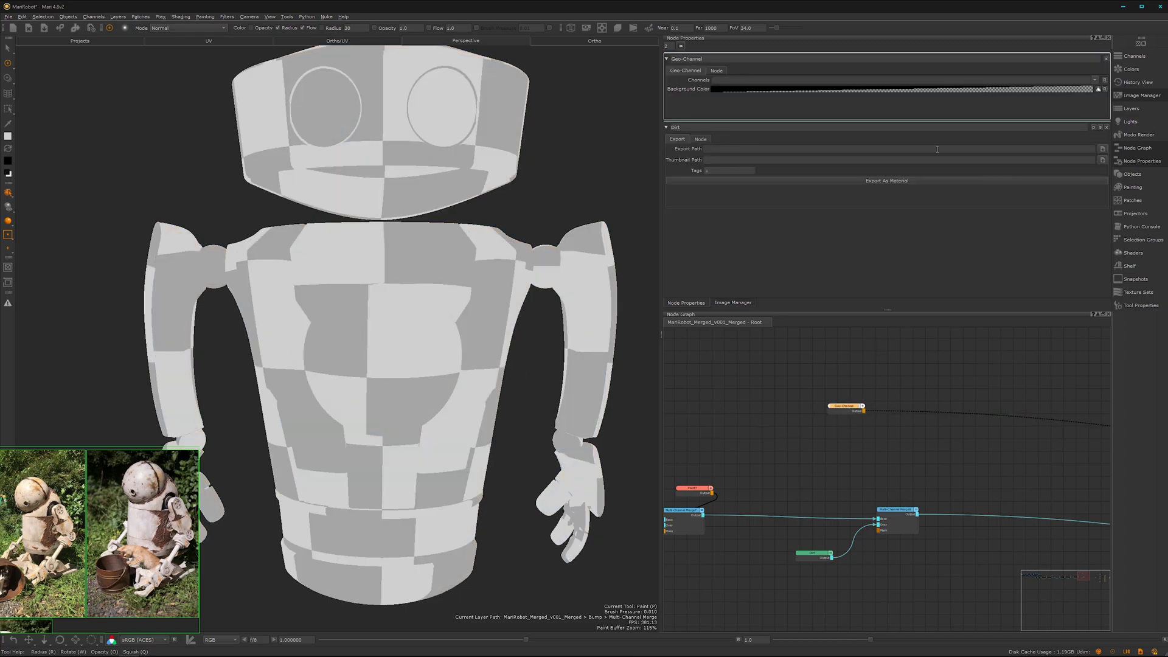
pyautogui.click(1095, 80)
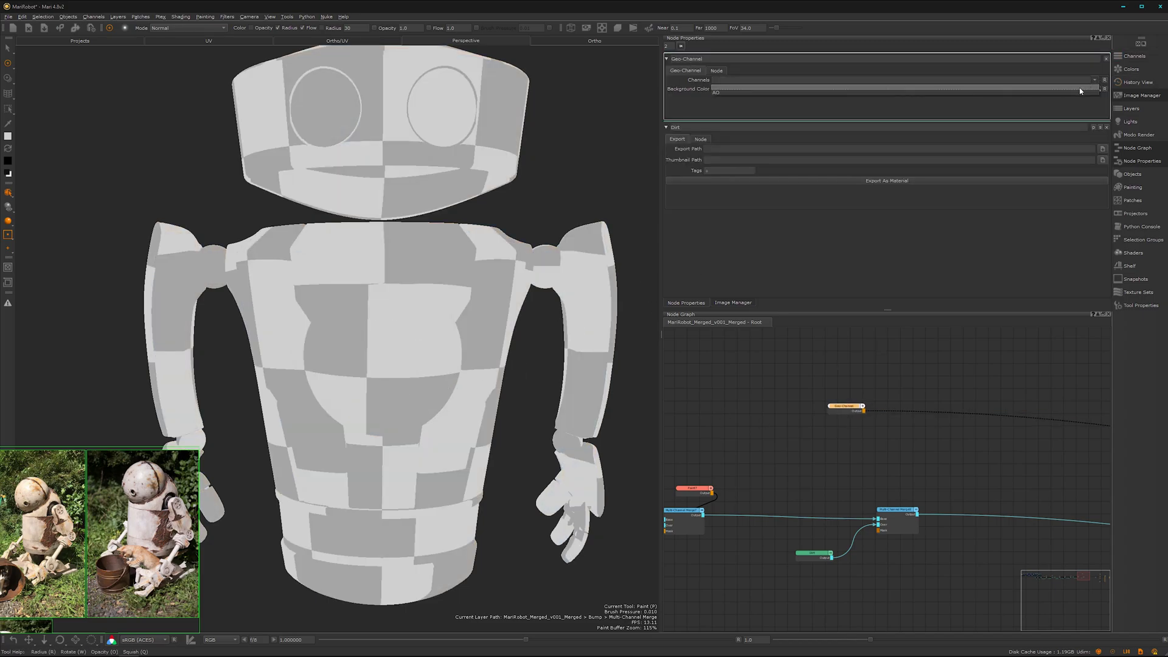
pyautogui.click(1081, 91)
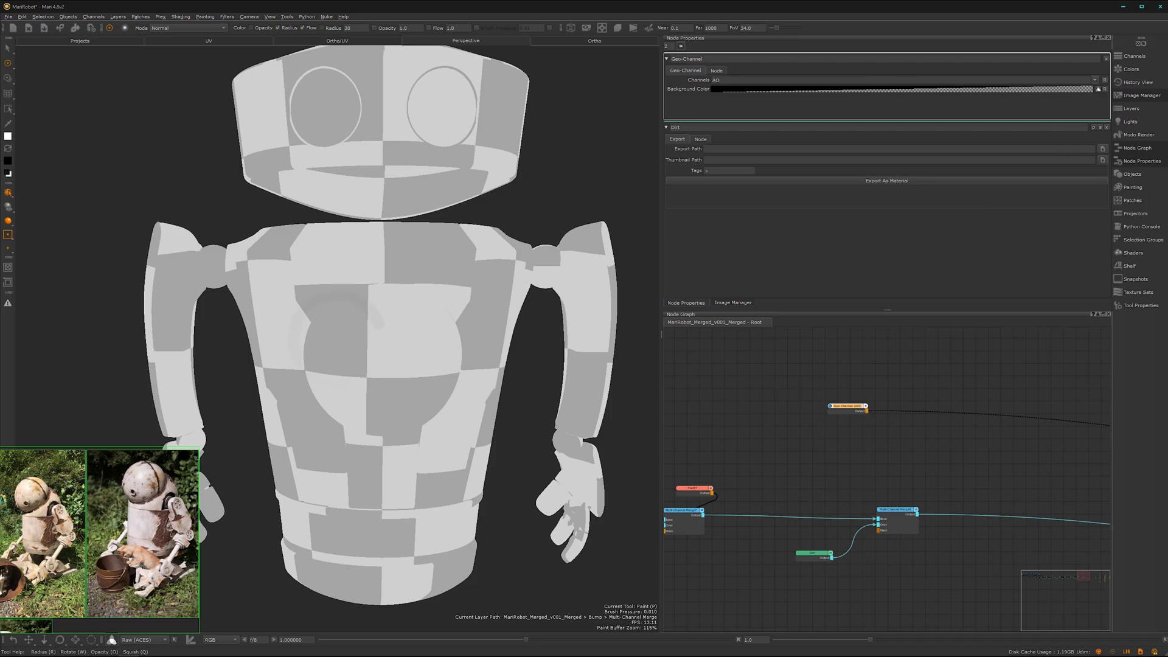
pyautogui.keyDown('alt'); pyautogui.moveTo(338, 427); pyautogui.dragTo(428, 449, button='middle'); pyautogui.keyUp('alt')
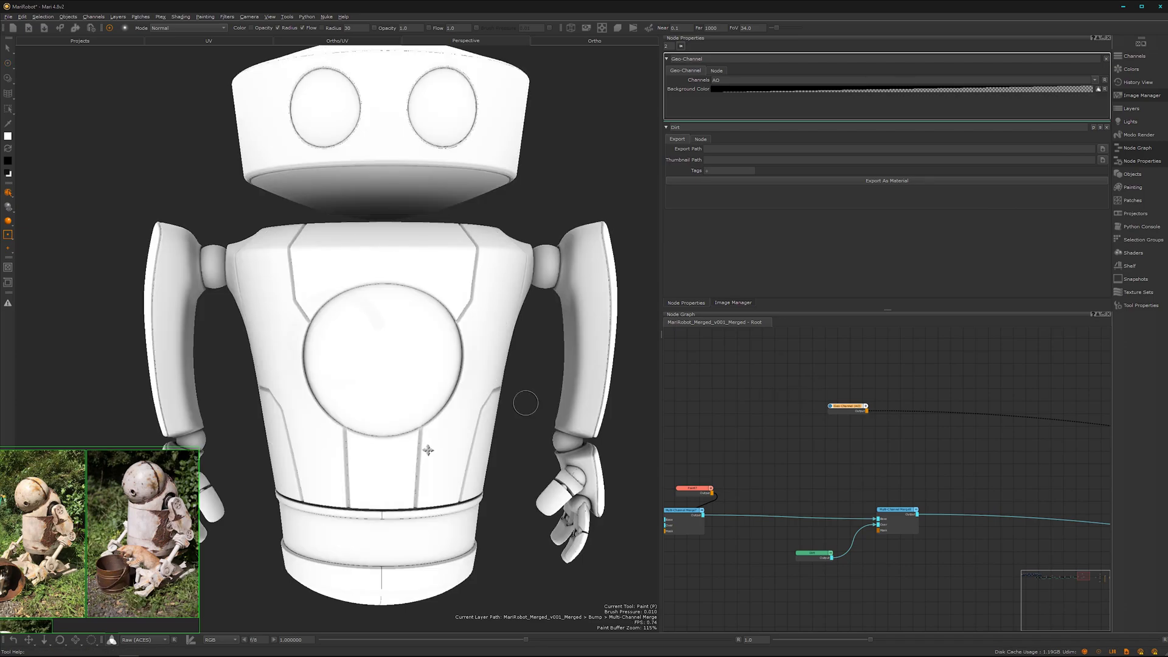
pyautogui.moveTo(473, 394); pyautogui.dragTo(413, 380, button='middle')
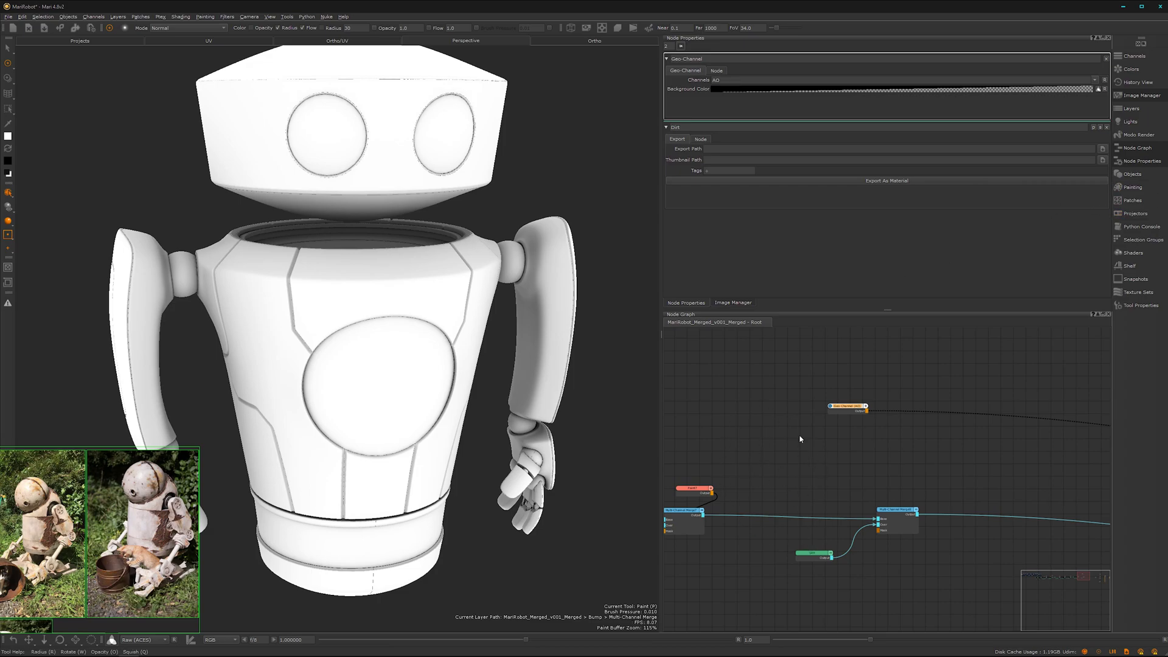
# Step: Add a 4096 x 4096 Paint node with the Automatic (Utility - Raw) colorspace and place it below the Geo-Channel node
pyautogui.click(840, 434)
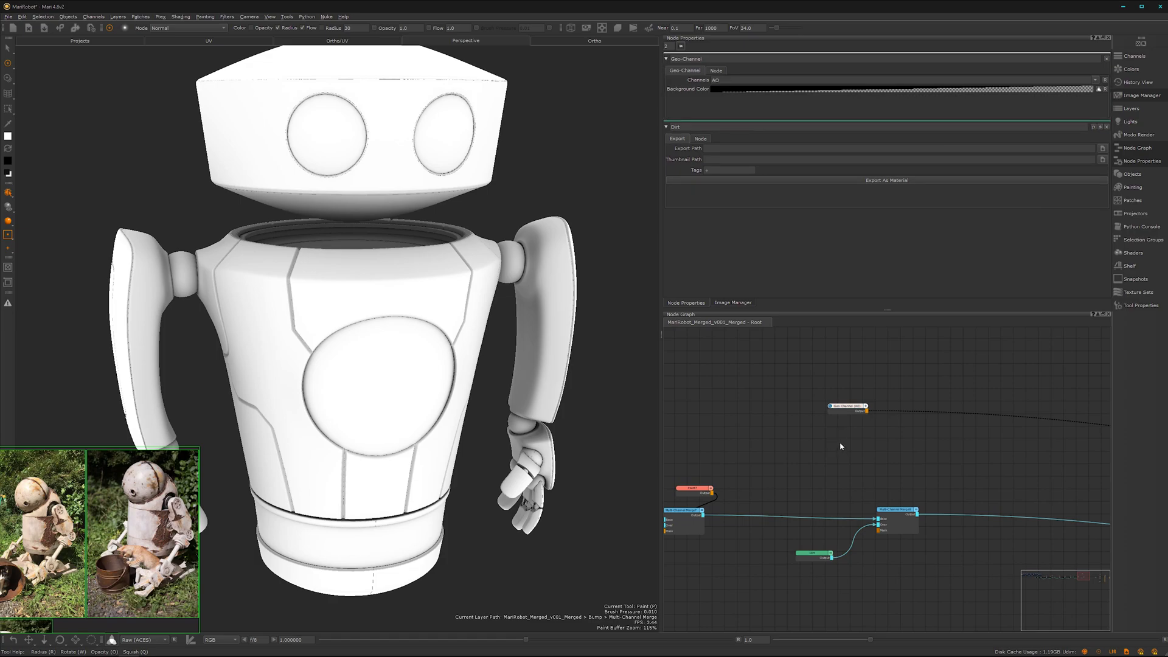
pyautogui.press('p')
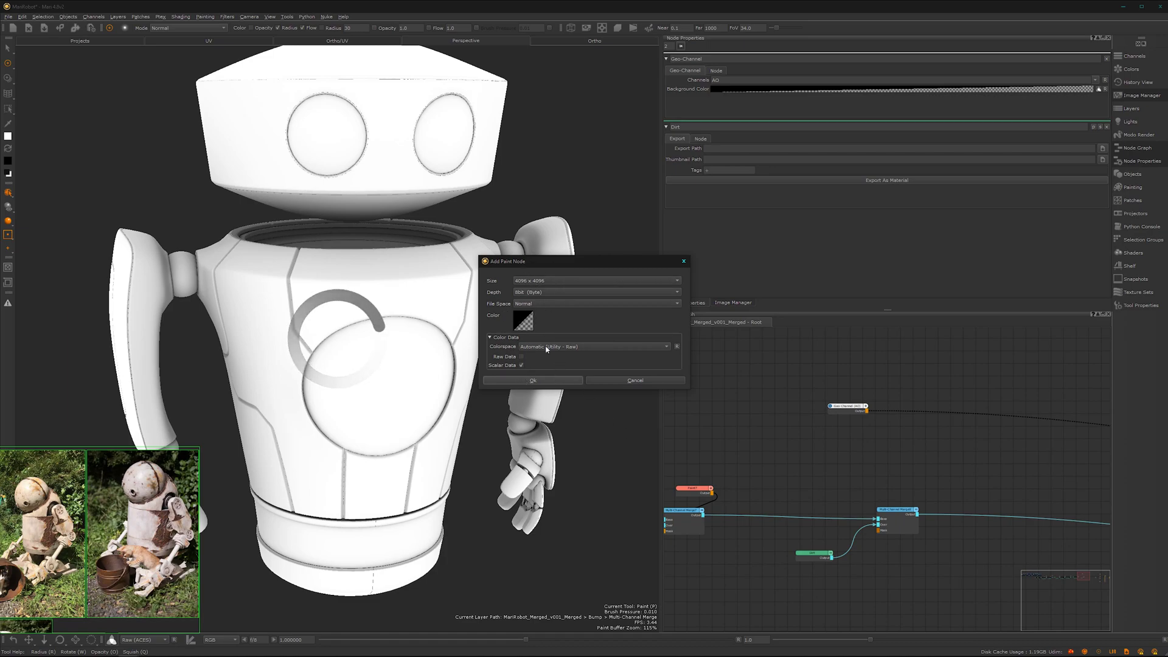
pyautogui.click(545, 380)
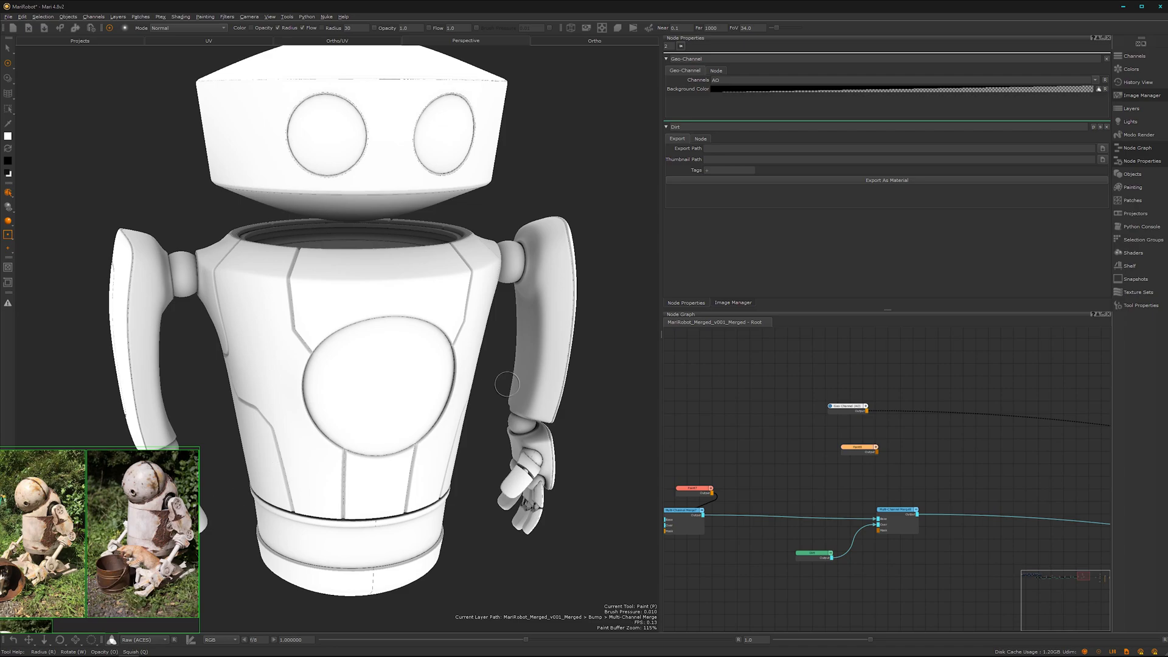
pyautogui.moveTo(857, 451); pyautogui.dragTo(841, 442)
# Step: Import all patches of the MariRobot_Merged_v001_AO sequence into the new Paint node
pyautogui.rightClick(841, 442)
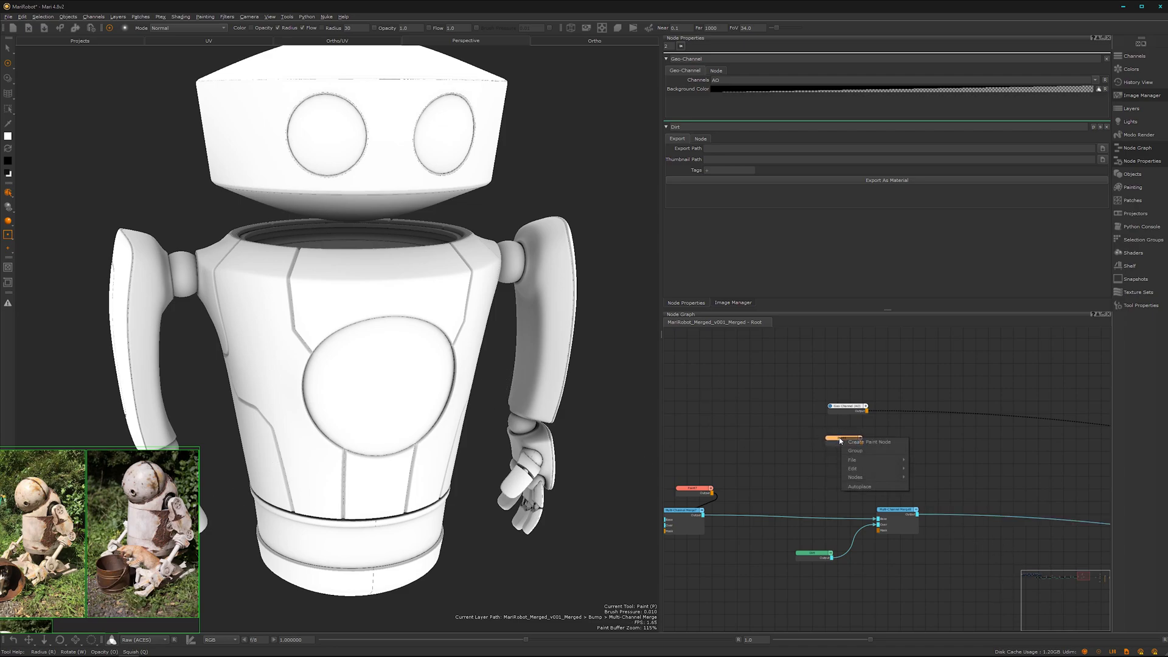
pyautogui.moveTo(876, 460)
pyautogui.click(929, 461)
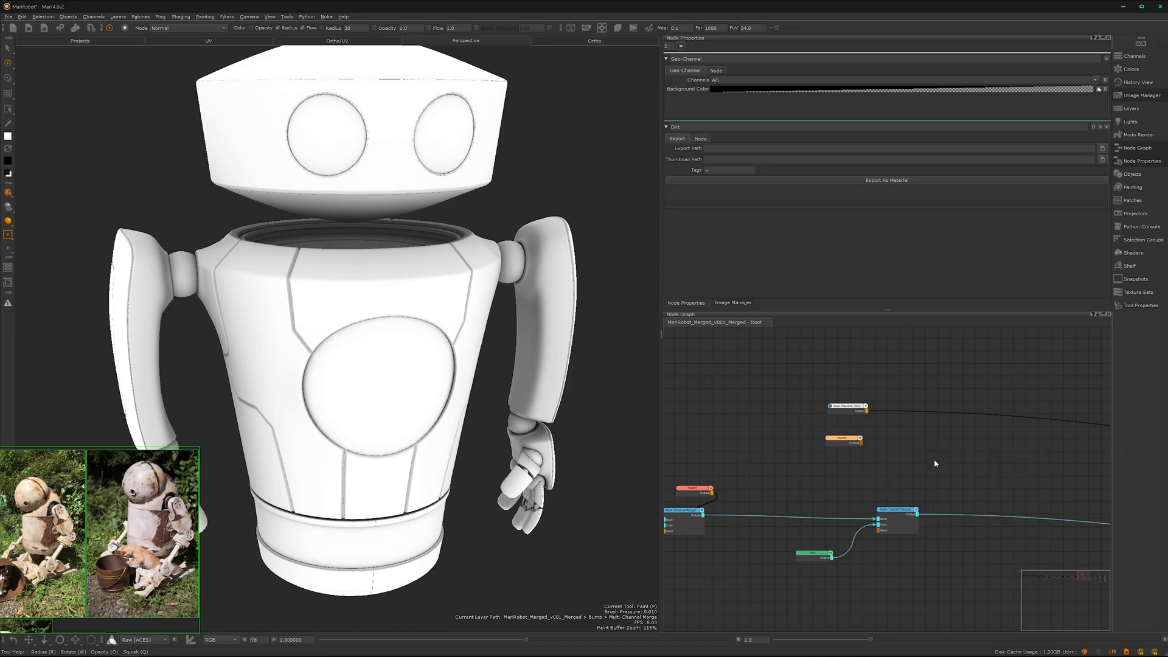
pyautogui.click(607, 245)
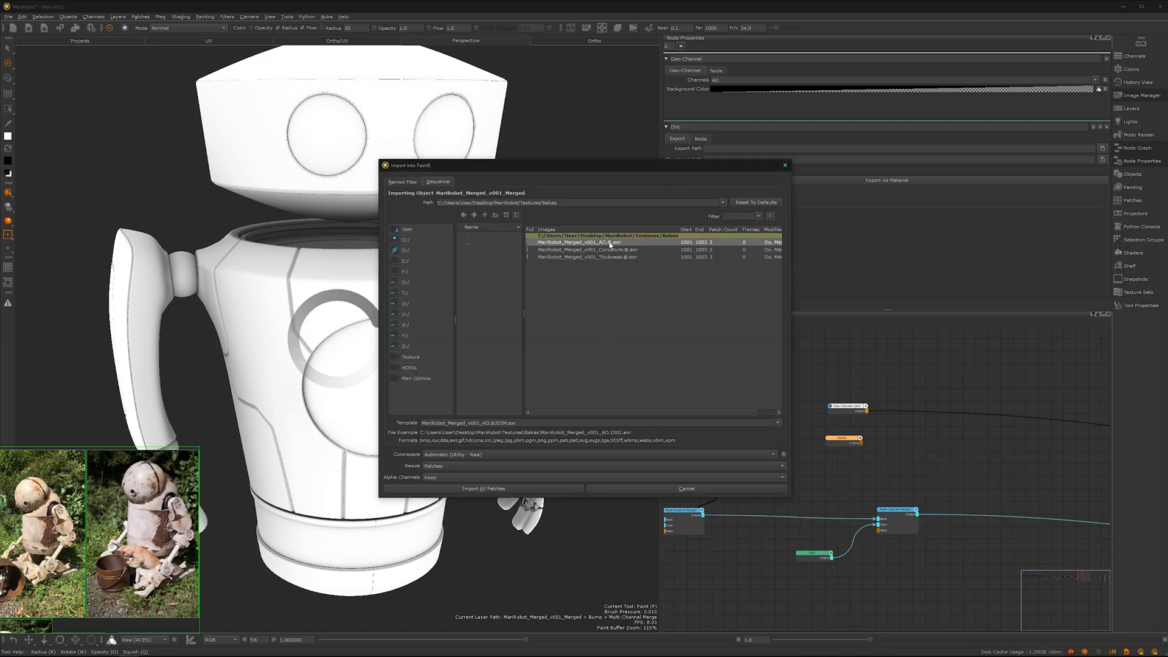
pyautogui.click(537, 489)
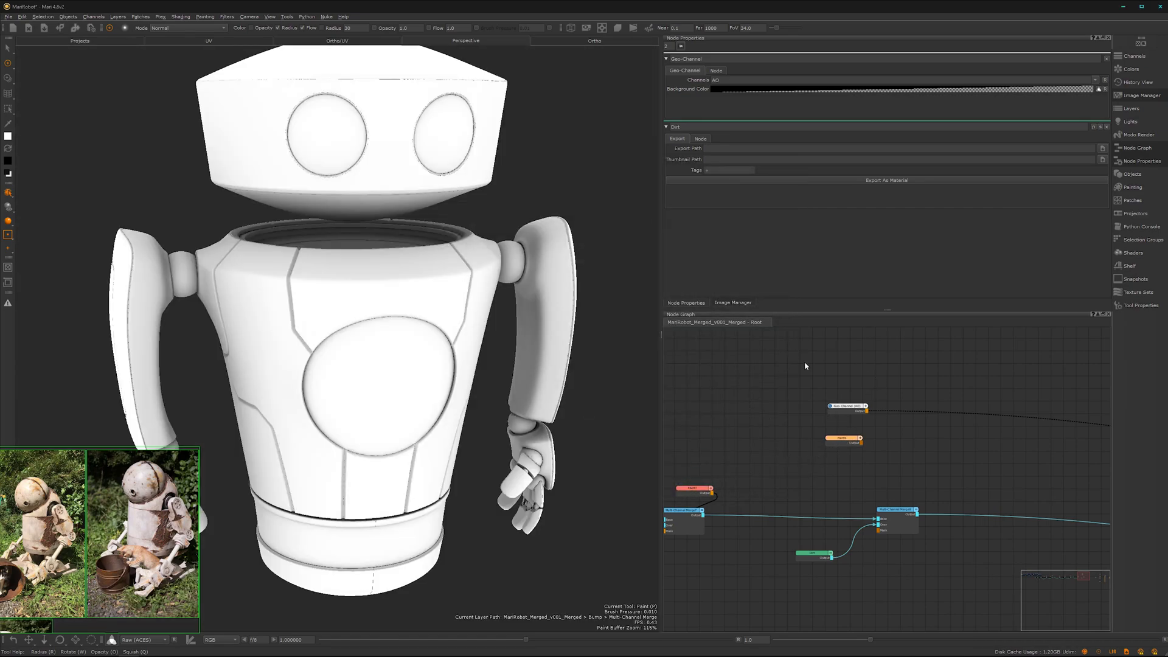
# Step: View the Paint node's output on the robot to compare it with the Geo-Channel node
pyautogui.moveTo(843, 440); pyautogui.dragTo(841, 442)
pyautogui.moveTo(850, 445); pyautogui.dragTo(853, 441)
pyautogui.press('1')
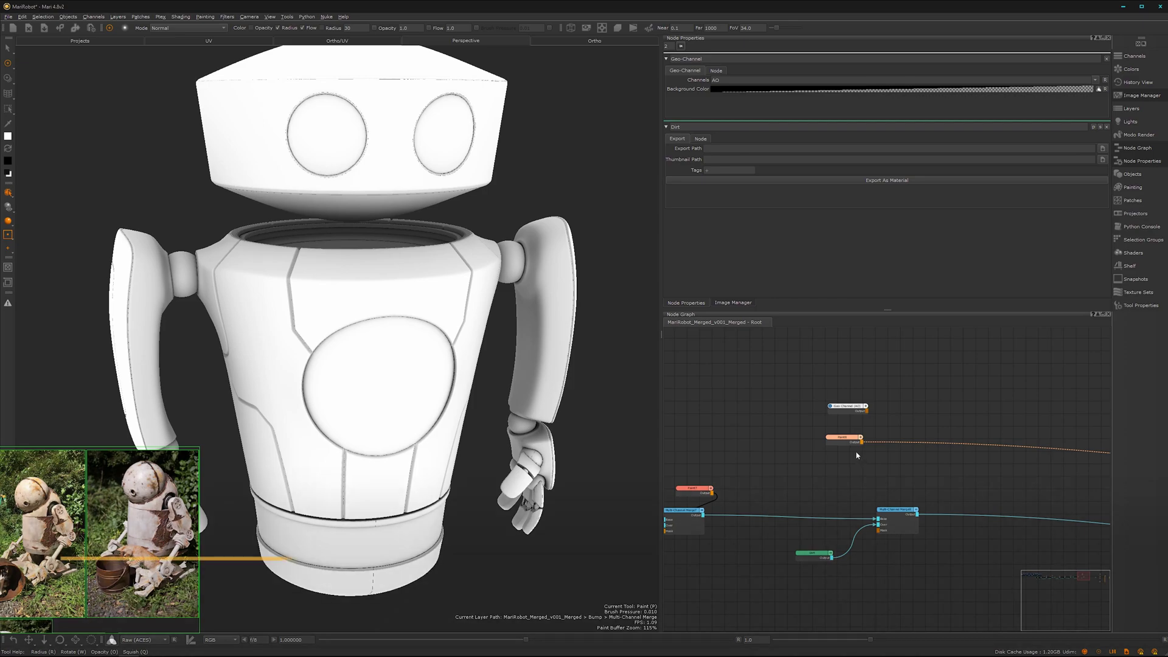
pyautogui.click(795, 436)
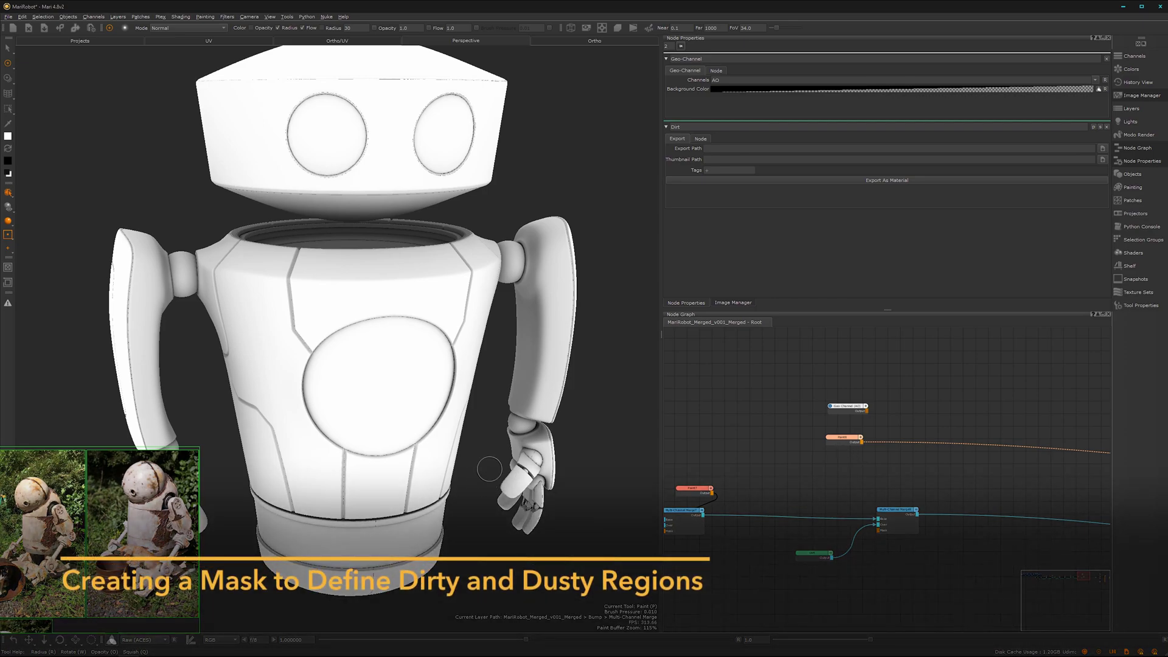
pyautogui.keyDown('alt'); pyautogui.moveTo(489, 469); pyautogui.dragTo(450, 444); pyautogui.keyUp('alt')
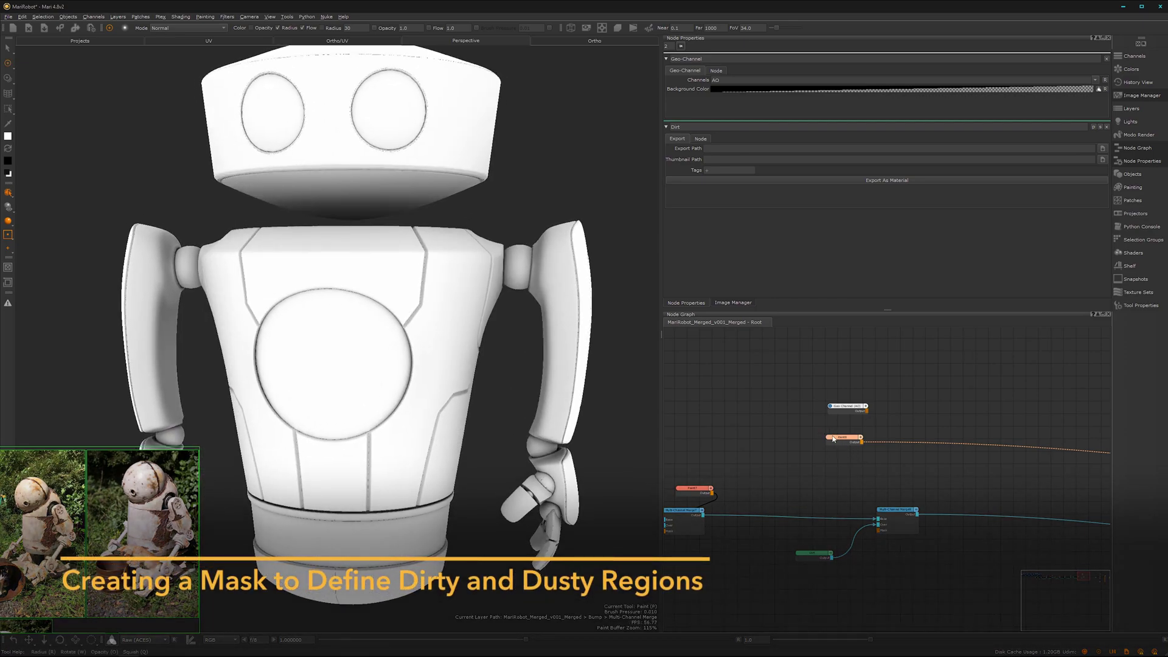
pyautogui.scroll(3, 822, 438)
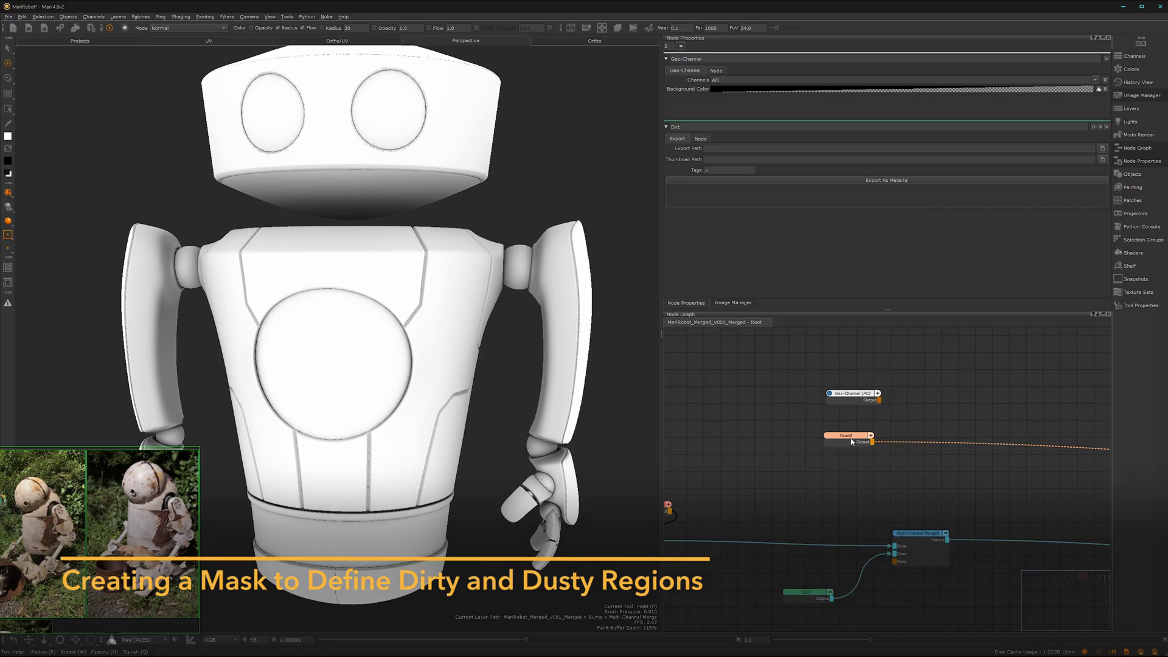
# Step: Line up the Geo-Channel and Paint nodes closely, one above the other, for comparison
pyautogui.moveTo(850, 442)
pyautogui.mouseDown()
pyautogui.moveTo(847, 395)
pyautogui.moveTo(837, 397)
pyautogui.mouseUp()
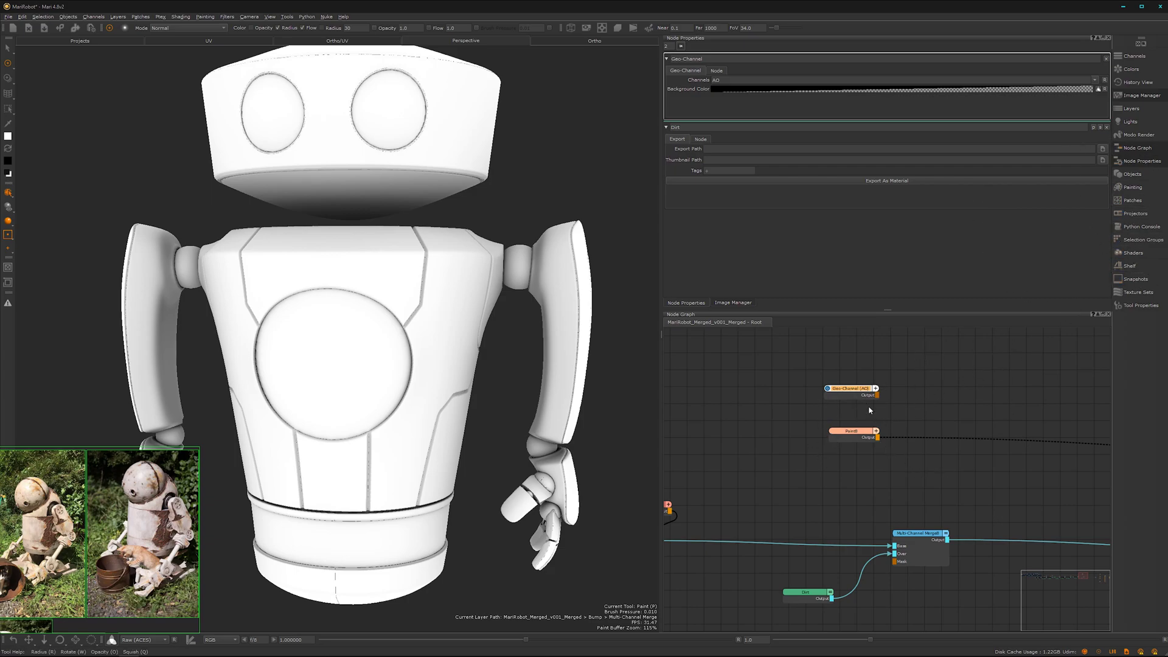
pyautogui.moveTo(858, 438); pyautogui.dragTo(847, 437)
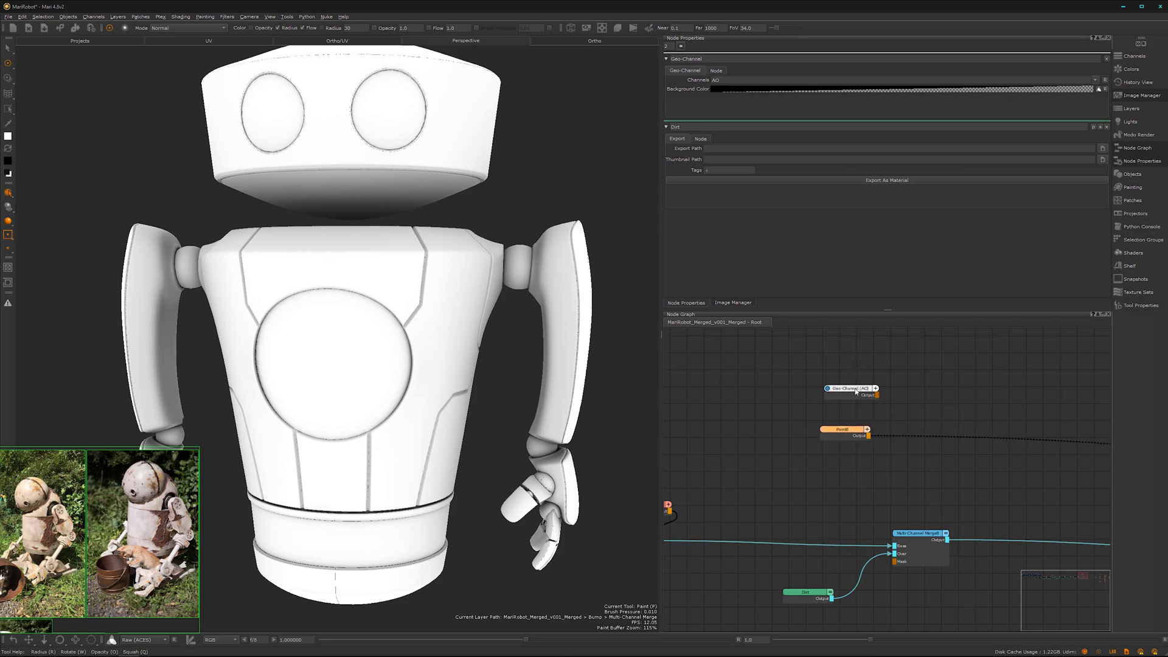
pyautogui.moveTo(856, 389); pyautogui.dragTo(842, 397)
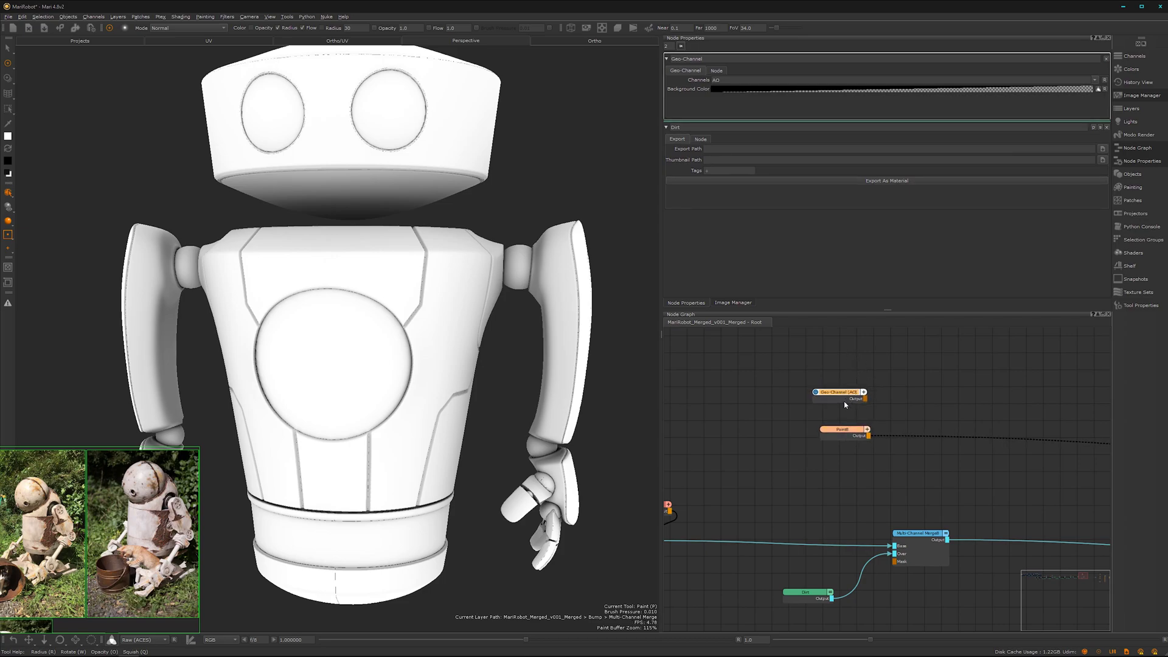
pyautogui.moveTo(845, 395); pyautogui.dragTo(847, 390)
pyautogui.moveTo(847, 433); pyautogui.dragTo(845, 428)
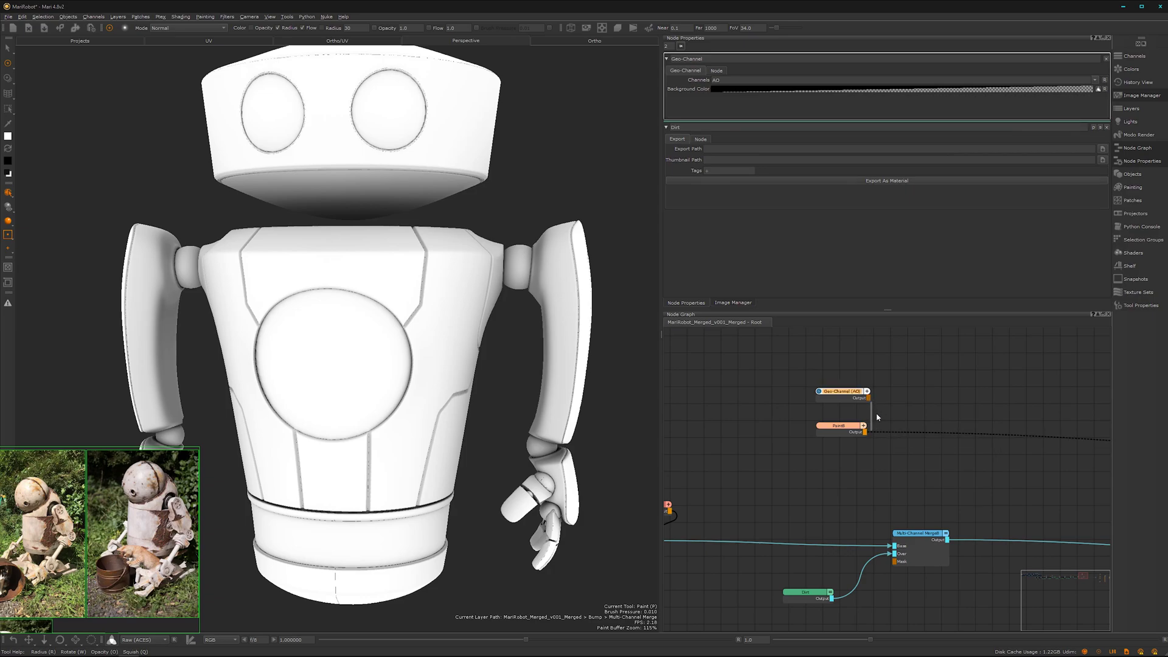
# Step: Delete the Paint node and move the AO Geo-Channel node further left to make room for more nodes
pyautogui.moveTo(876, 430)
pyautogui.mouseDown()
pyautogui.moveTo(868, 402)
pyautogui.moveTo(843, 430)
pyautogui.mouseUp()
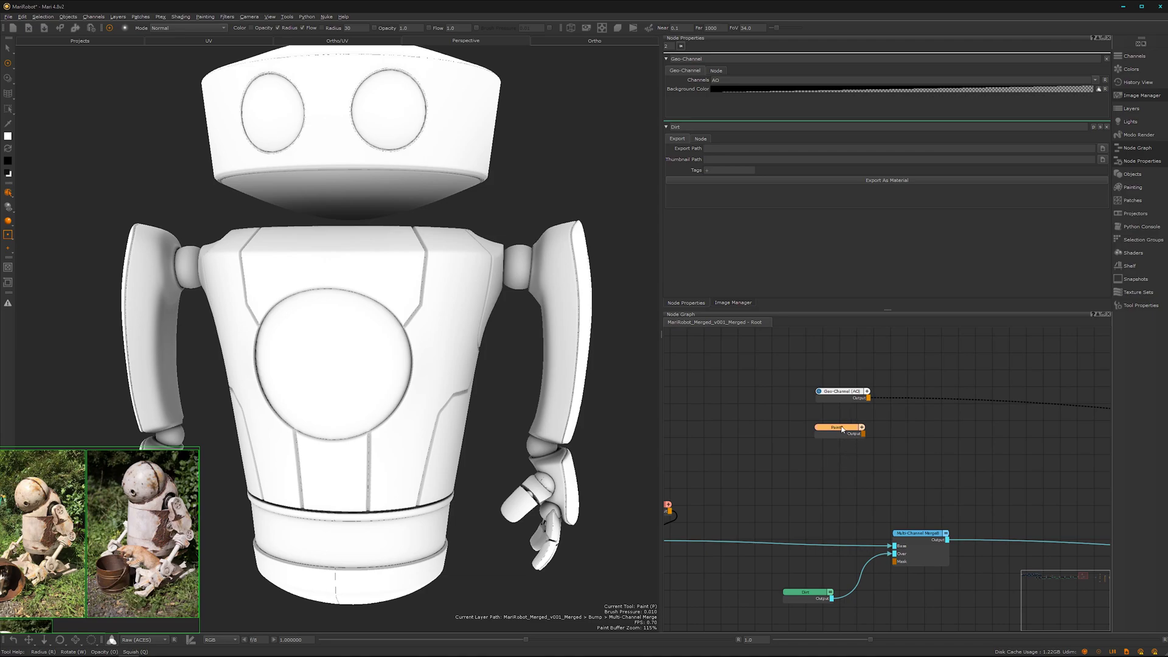
pyautogui.press('Delete')
pyautogui.moveTo(849, 401); pyautogui.dragTo(750, 413)
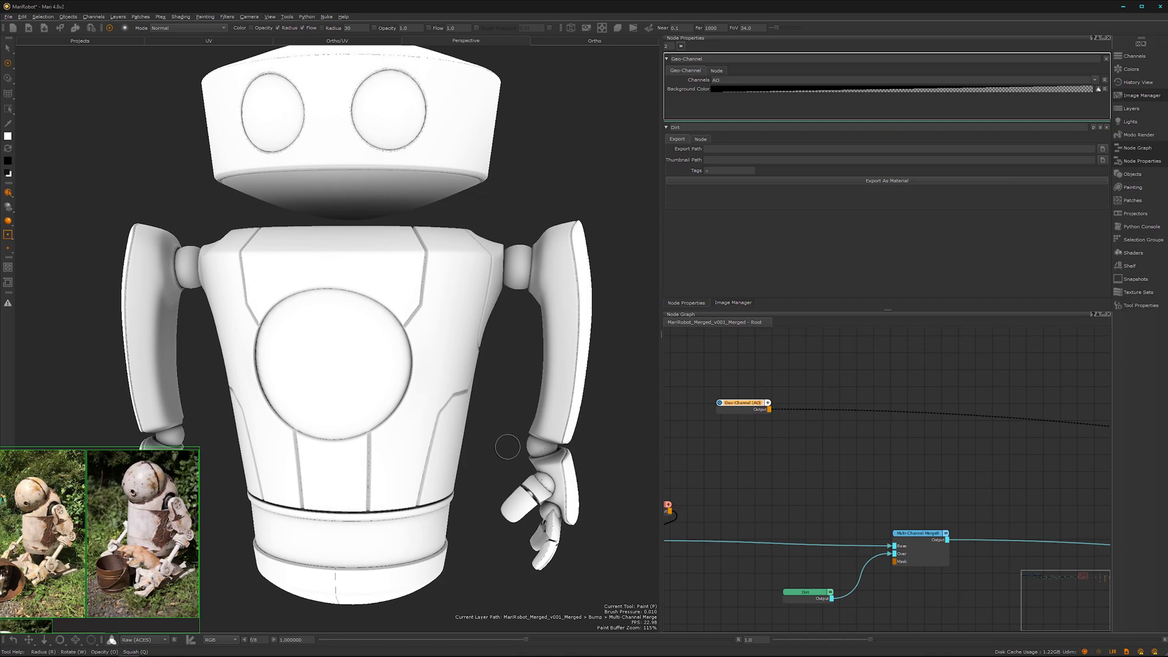
# Step: Add an Invert node fed by the AO Geo-Channel node and place it right beside it
pyautogui.keyDown('alt'); pyautogui.moveTo(393, 382); pyautogui.dragTo(449, 363, button='middle'); pyautogui.keyUp('alt')
pyautogui.keyDown('alt'); pyautogui.moveTo(448, 363); pyautogui.dragTo(277, 328); pyautogui.keyUp('alt')
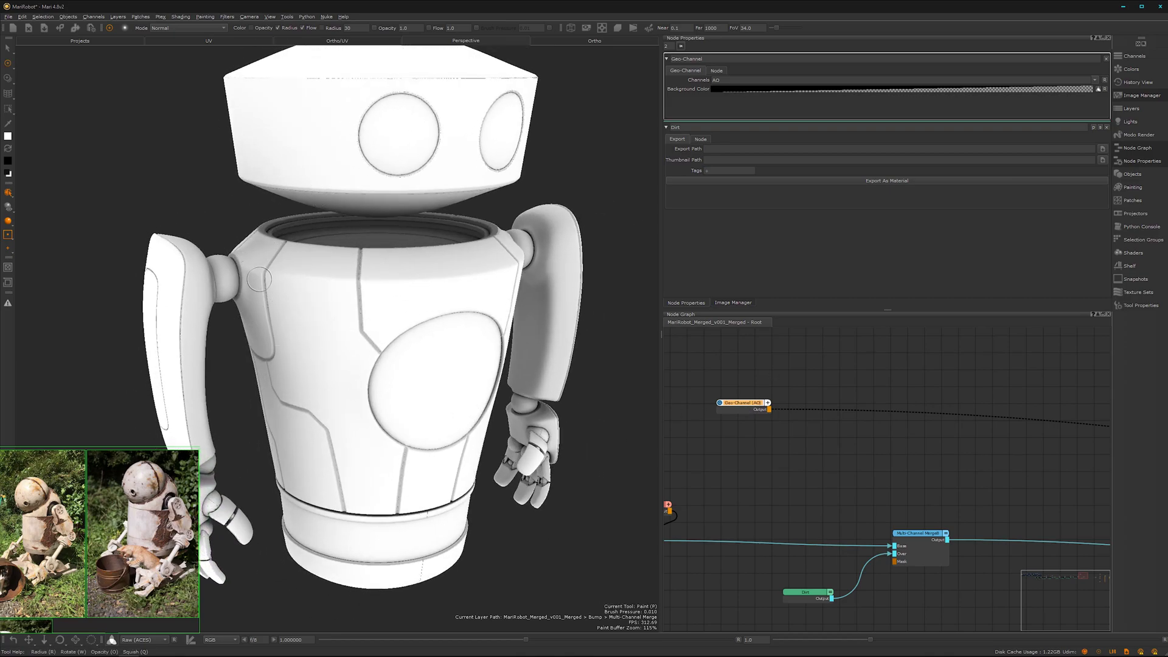
pyautogui.keyDown('alt'); pyautogui.moveTo(322, 266); pyautogui.dragTo(398, 299); pyautogui.keyUp('alt')
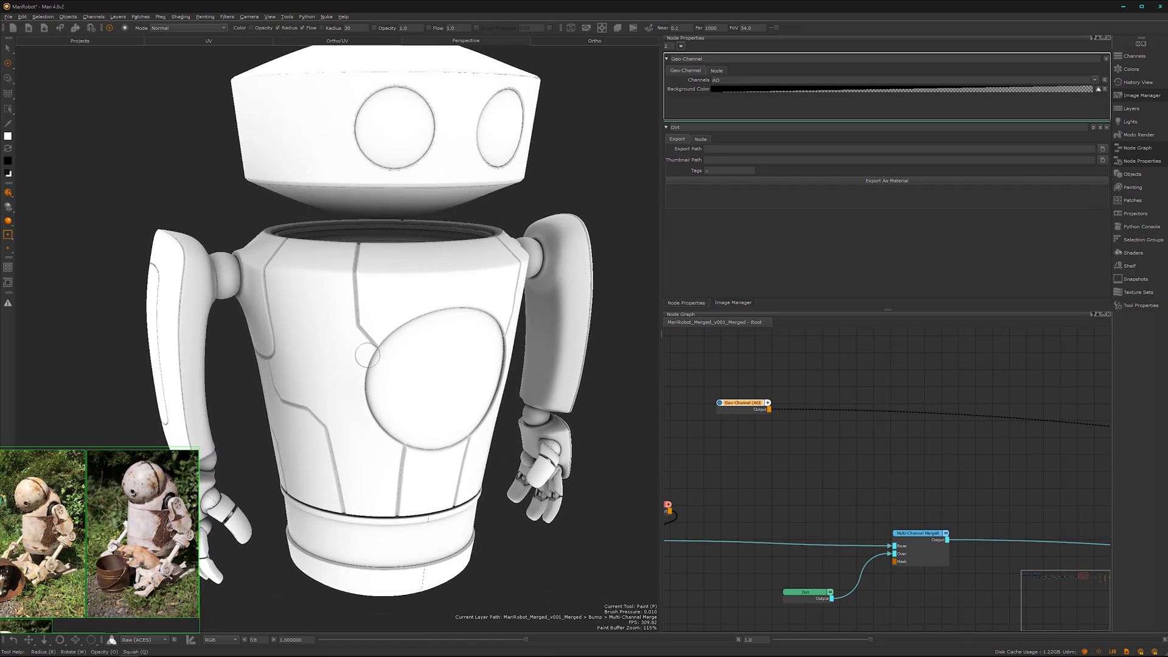
pyautogui.moveTo(311, 326)
pyautogui.keyDown('alt'); pyautogui.mouseDown()
pyautogui.moveTo(344, 335)
pyautogui.moveTo(326, 334)
pyautogui.mouseUp(); pyautogui.keyUp('alt')
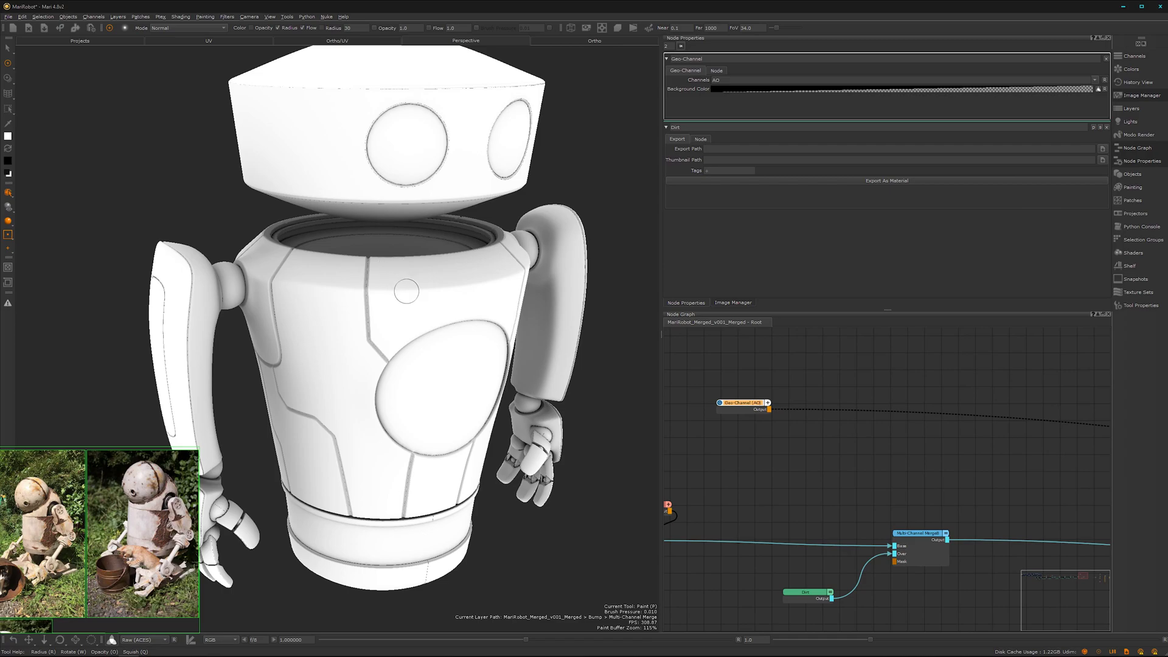
pyautogui.press('Tab')
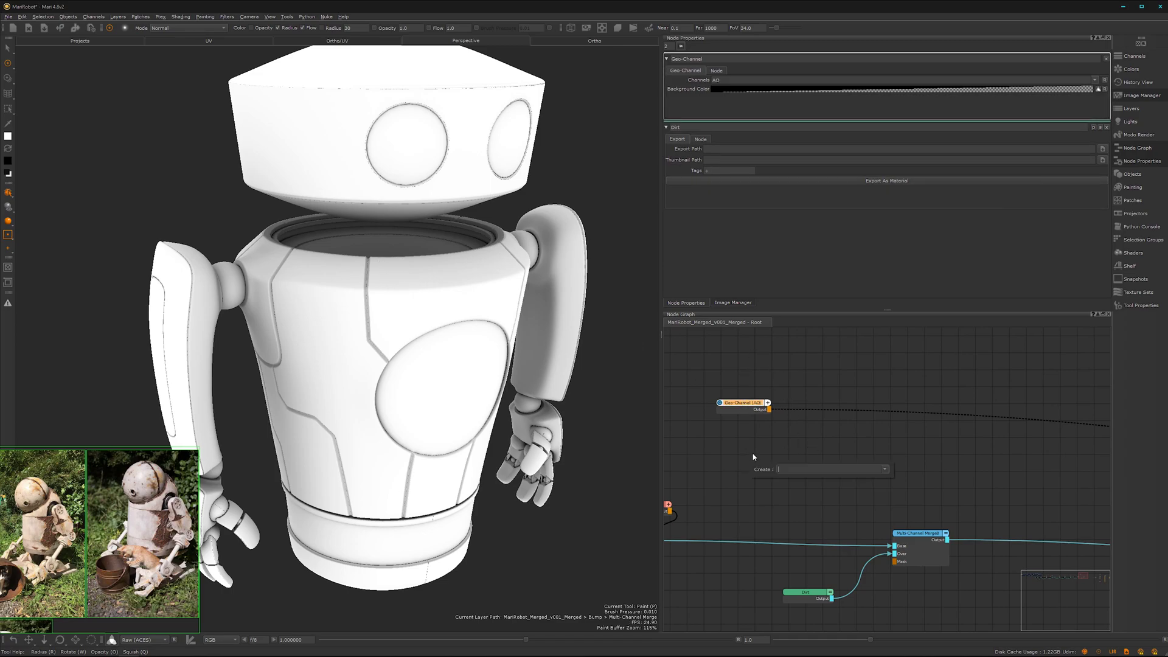
pyautogui.write('inv')
pyautogui.click(797, 476)
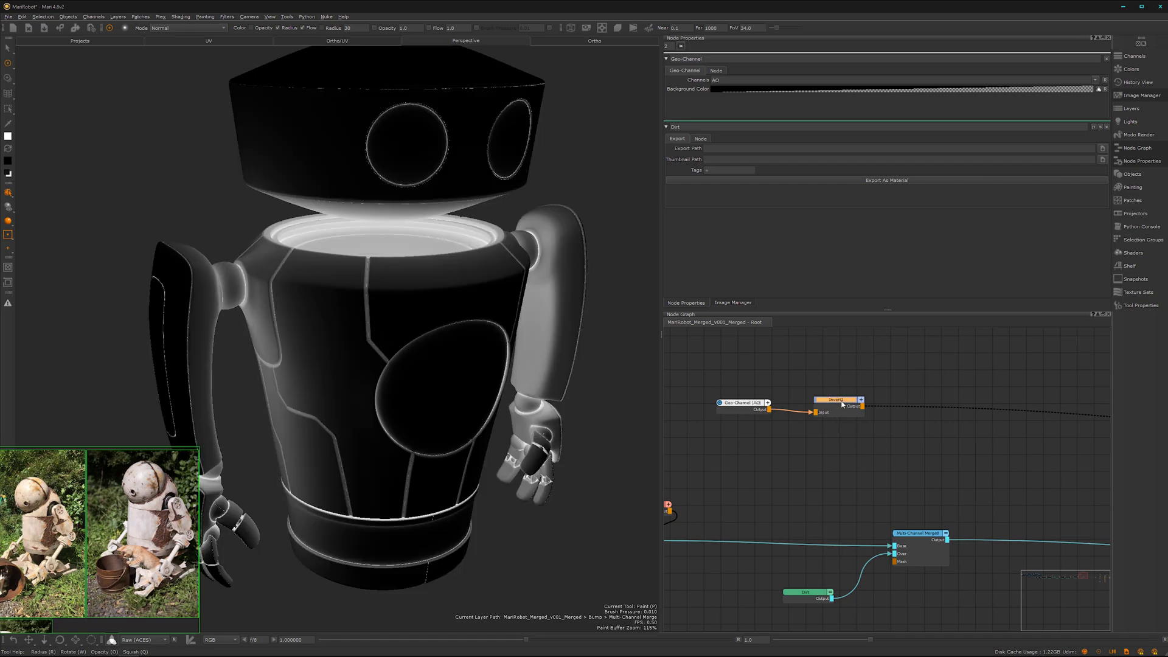
pyautogui.moveTo(840, 402); pyautogui.dragTo(818, 401)
# Step: Add a Levels node after the Invert node, align it with the chain and open its properties
pyautogui.keyDown('alt'); pyautogui.moveTo(425, 374); pyautogui.dragTo(369, 380); pyautogui.keyUp('alt')
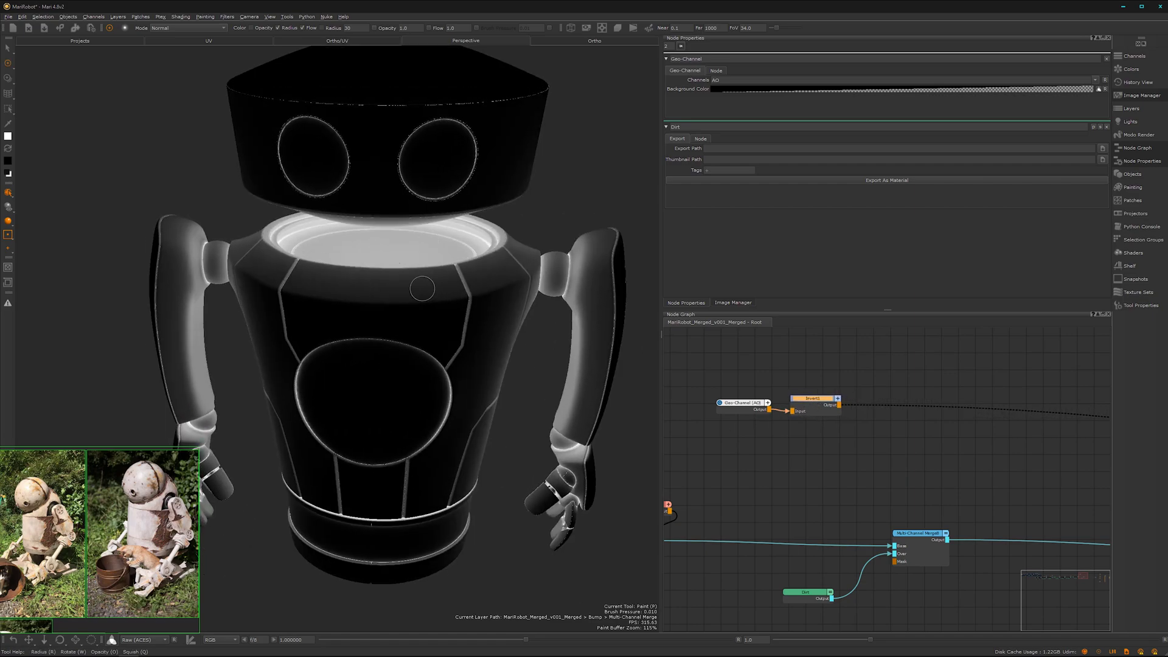
pyautogui.moveTo(429, 277)
pyautogui.keyDown('alt'); pyautogui.mouseDown()
pyautogui.moveTo(391, 271)
pyautogui.moveTo(385, 334)
pyautogui.moveTo(454, 303)
pyautogui.mouseUp(); pyautogui.keyUp('alt')
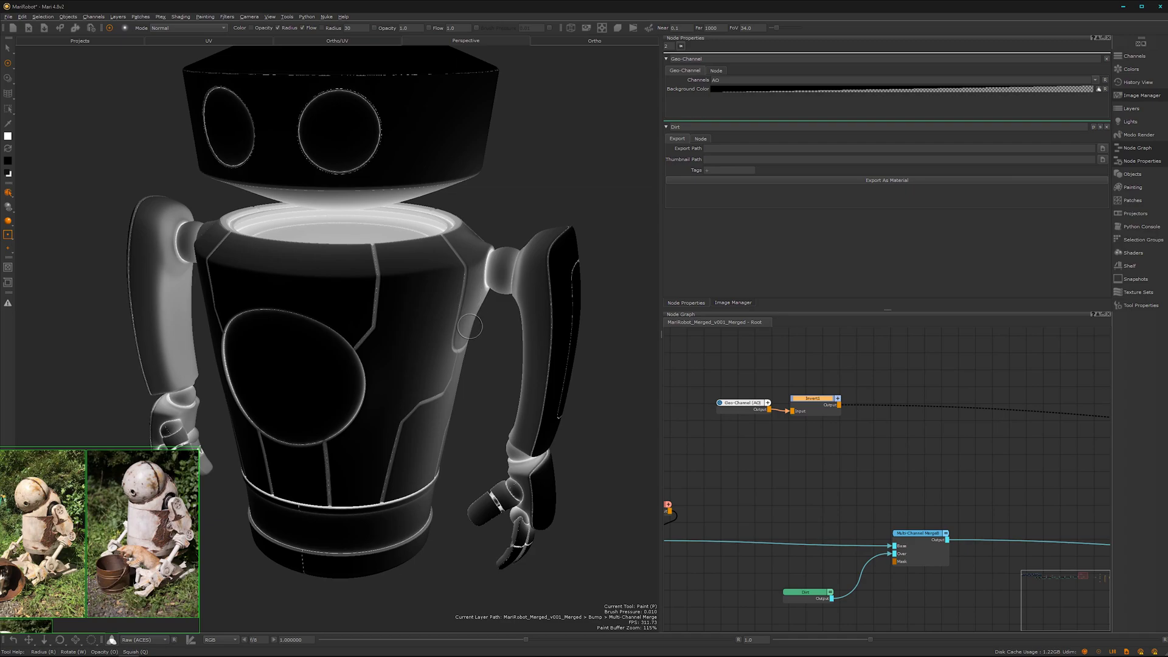
pyautogui.press('Tab')
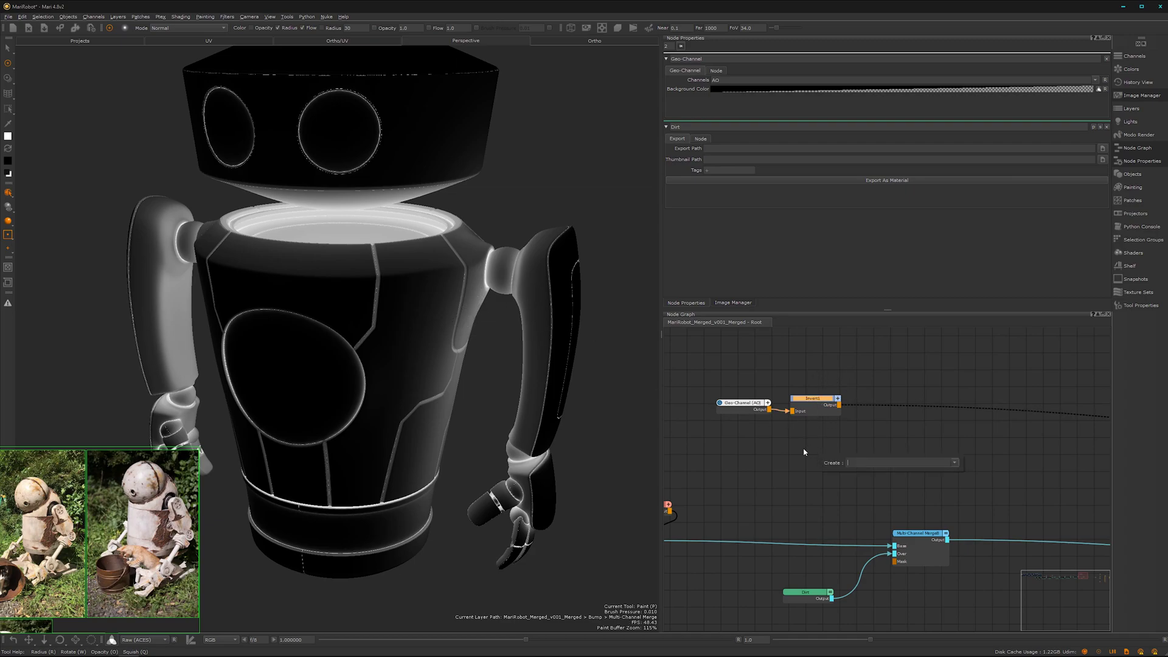
pyautogui.write('leve')
pyautogui.click(862, 470)
pyautogui.moveTo(912, 404); pyautogui.dragTo(901, 401)
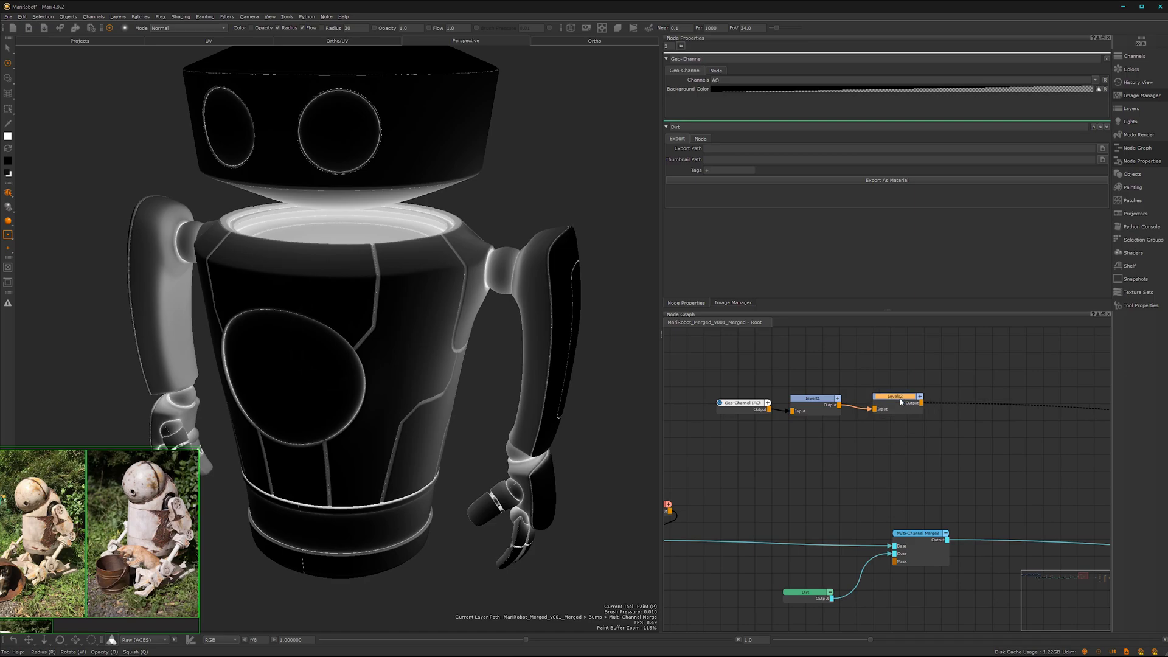
pyautogui.doubleClick(899, 400)
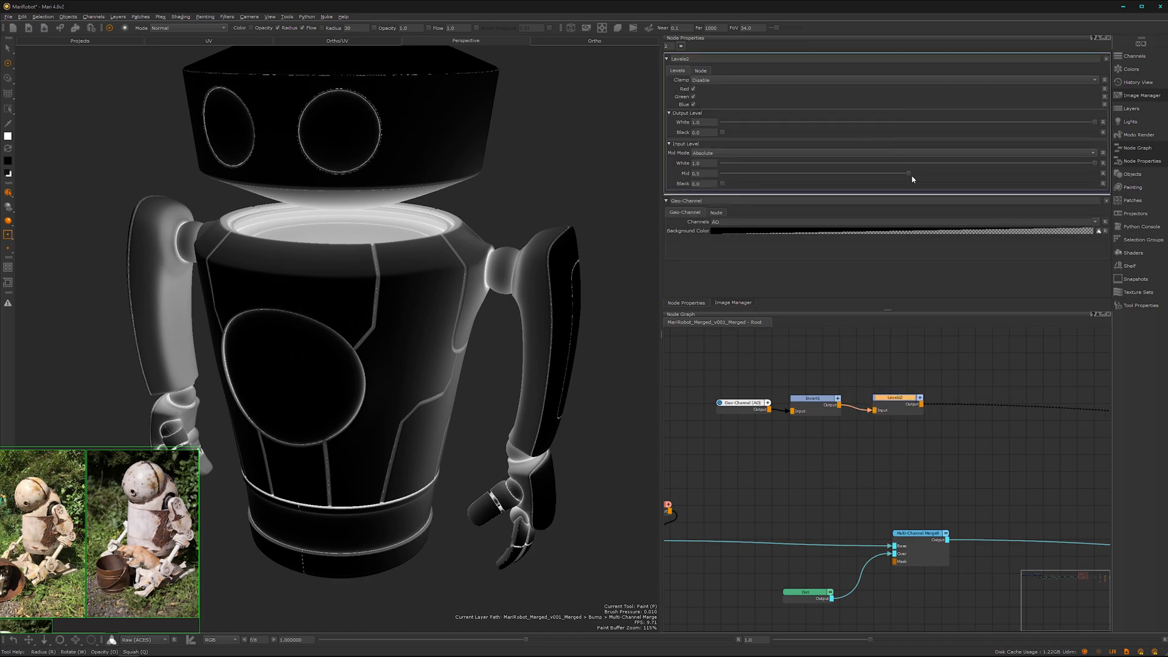
# Step: Set the Levels node's input mid to 0.565 and add a Merge node after it, slightly further along the chain
pyautogui.moveTo(910, 174)
pyautogui.mouseDown()
pyautogui.moveTo(943, 177)
pyautogui.moveTo(931, 180)
pyautogui.mouseUp()
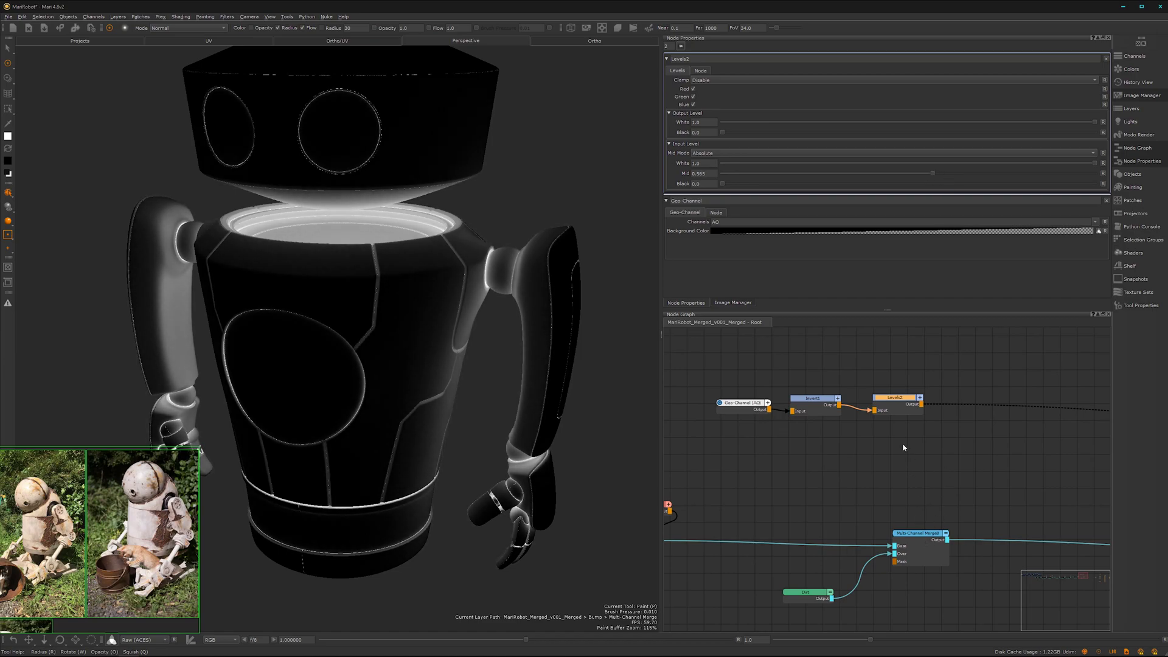
pyautogui.press('m')
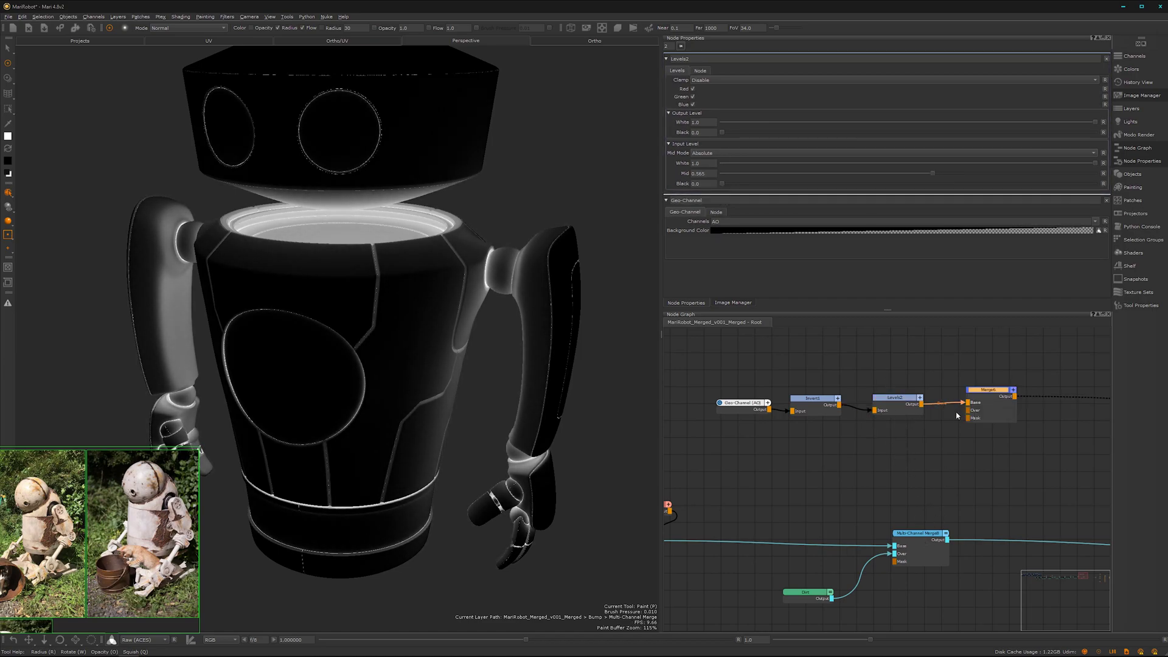
pyautogui.moveTo(991, 390); pyautogui.dragTo(1004, 395)
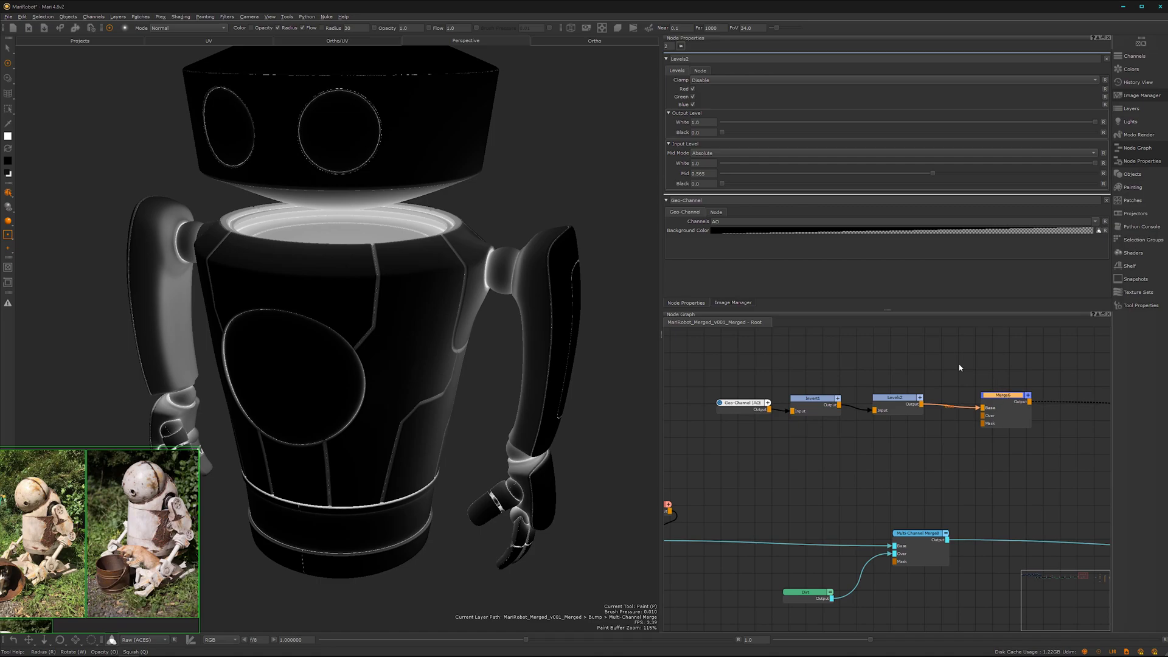
# Step: Feed the Metal016_4K_Roughness image into the Merge node's Over input as a tiled node and set the Merge mode to Overlay
pyautogui.click(735, 303)
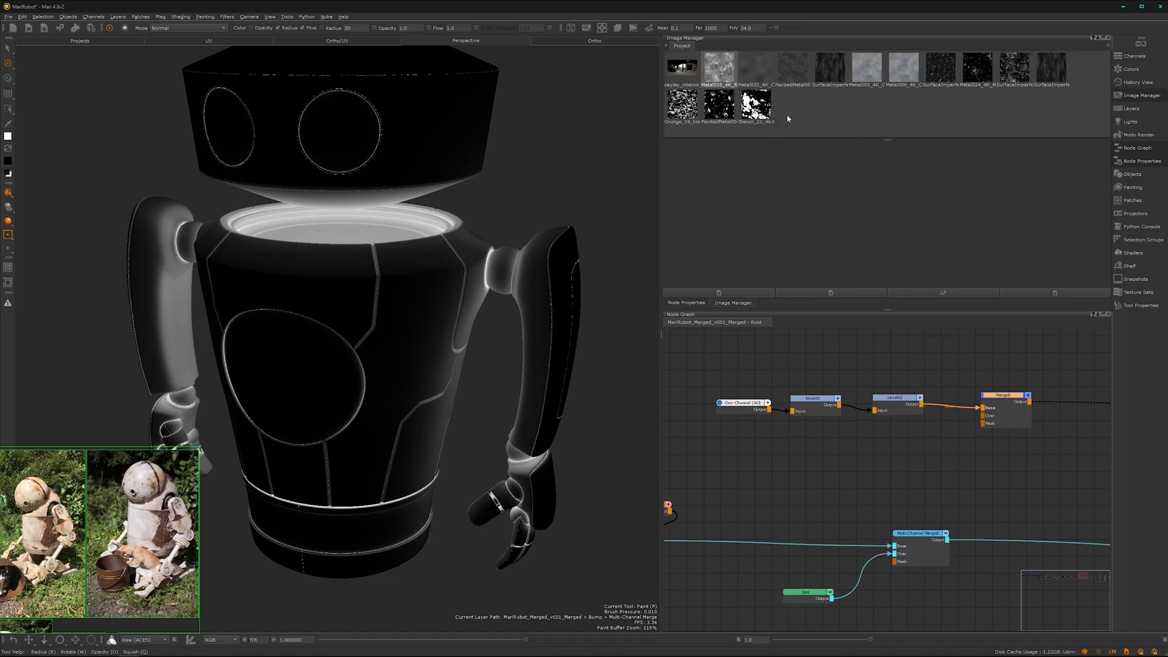
pyautogui.moveTo(719, 67); pyautogui.dragTo(996, 417)
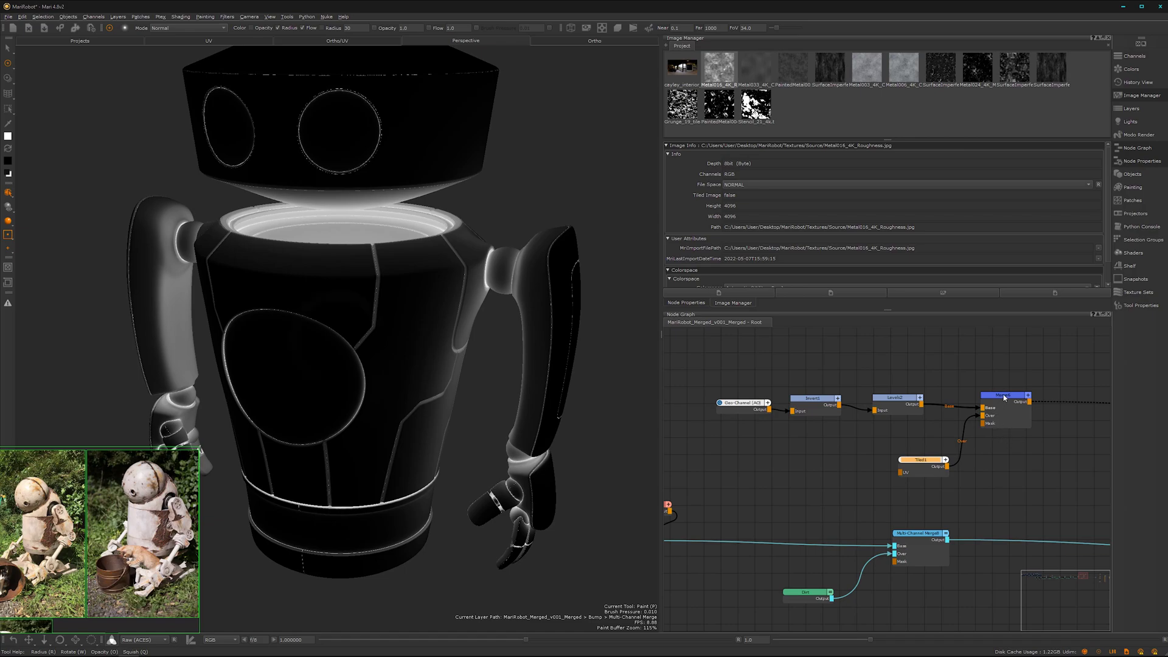
pyautogui.doubleClick(1007, 396)
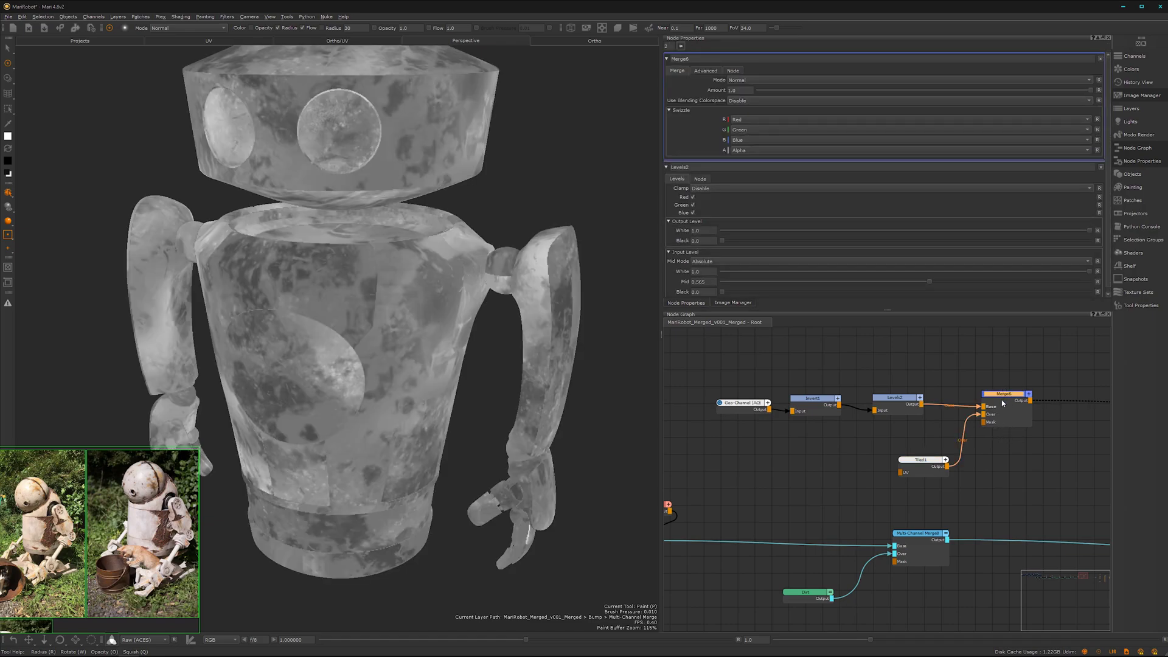
pyautogui.click(937, 79)
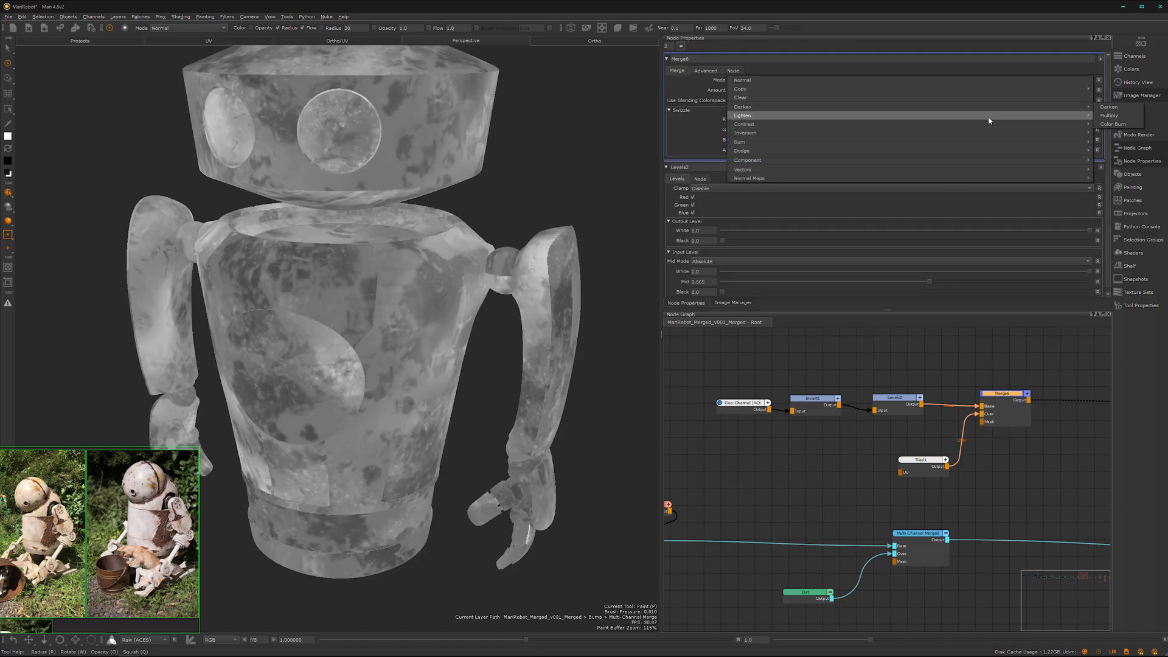
pyautogui.moveTo(1086, 124)
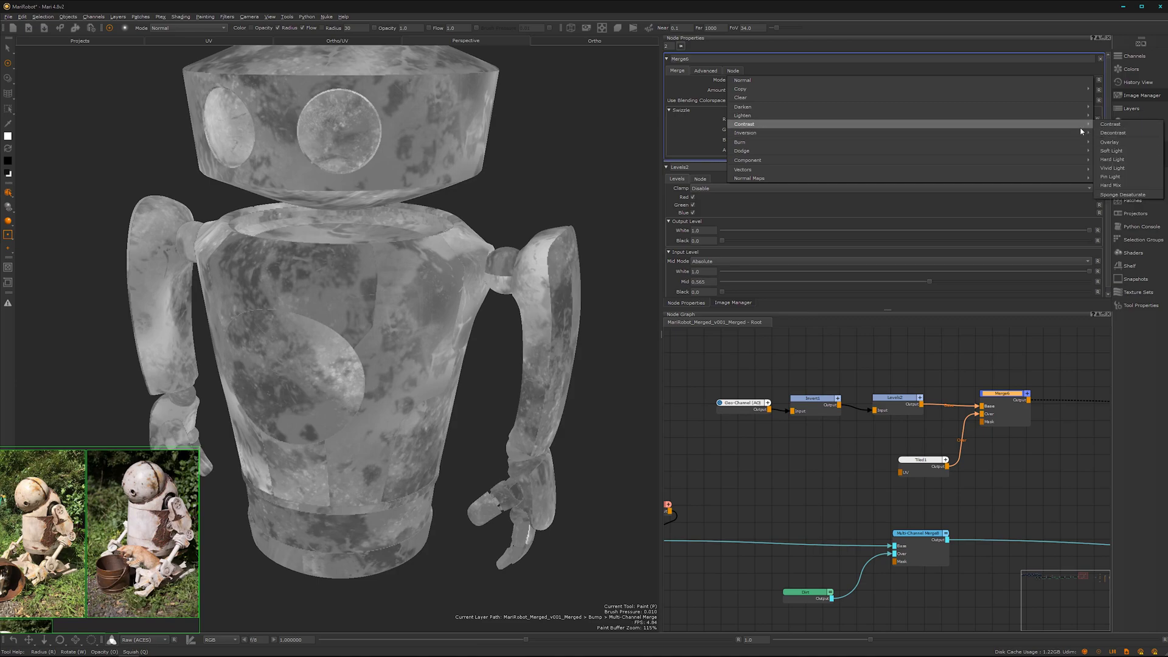
pyautogui.click(1110, 142)
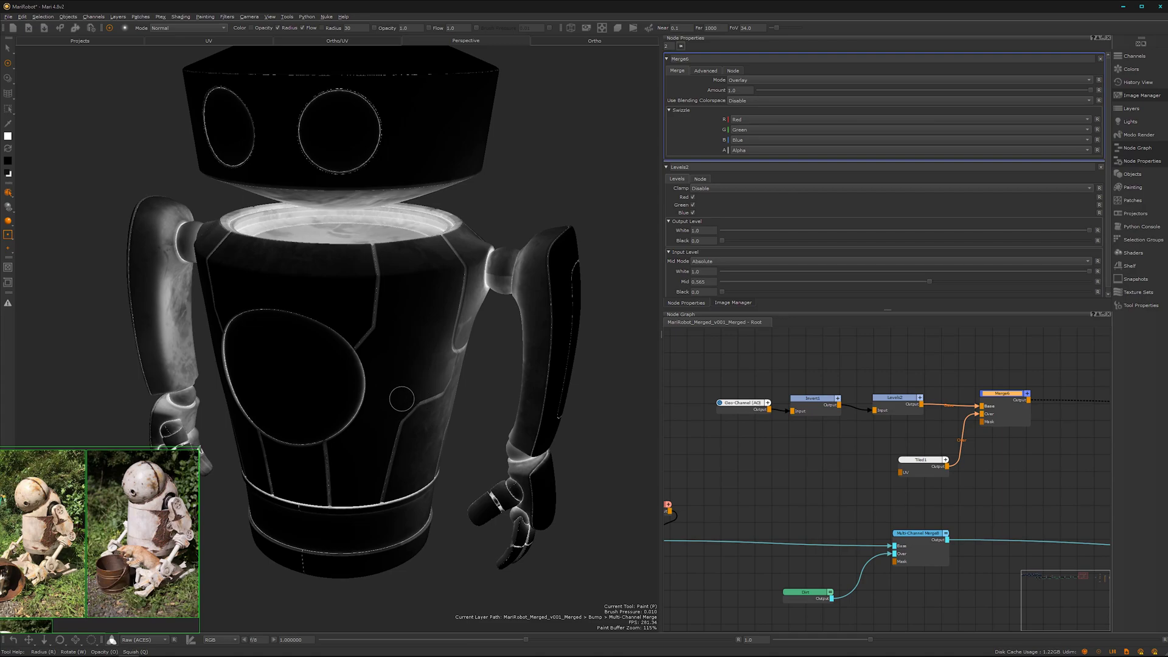
pyautogui.moveTo(400, 404); pyautogui.dragTo(571, 377, button='middle')
# Step: Move the Tiled node back and insert a Levels node between it and the Merge node's Over input
pyautogui.moveTo(919, 460); pyautogui.dragTo(874, 470)
pyautogui.press('Tab')
pyautogui.write('lev')
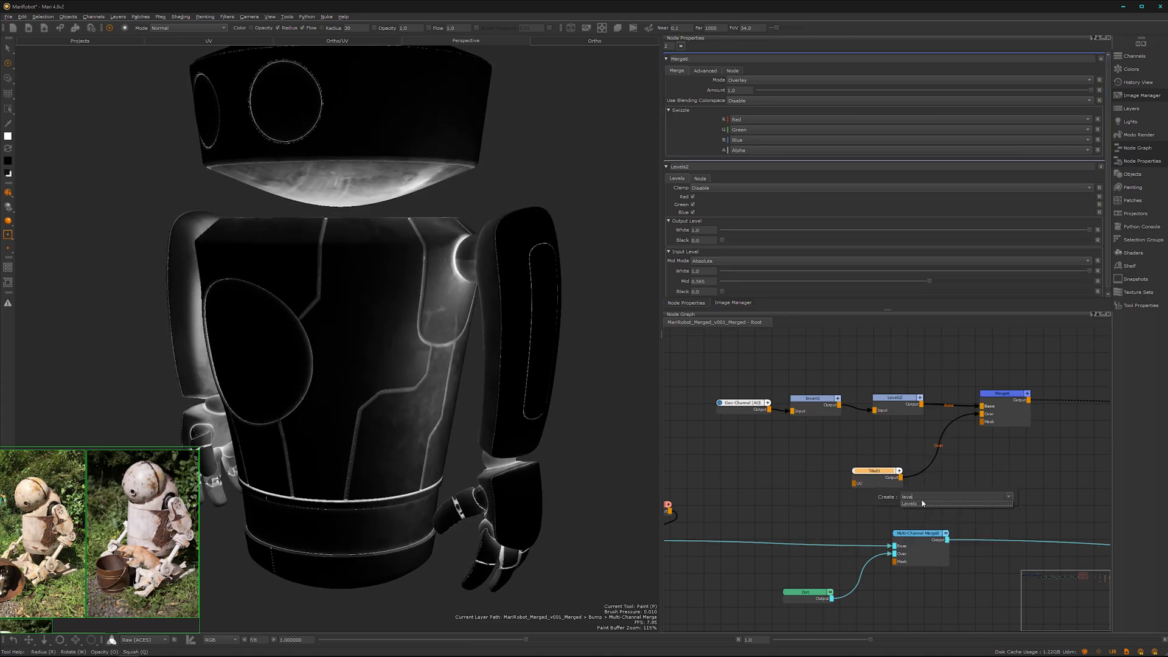
pyautogui.click(921, 505)
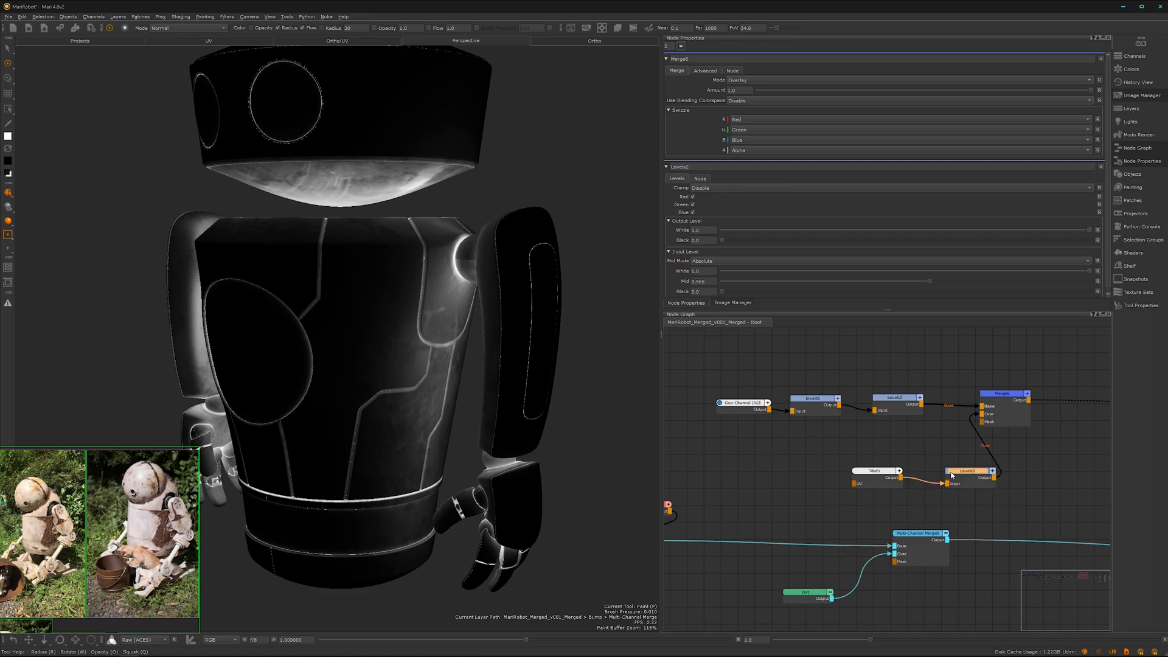
pyautogui.moveTo(972, 477); pyautogui.dragTo(953, 472)
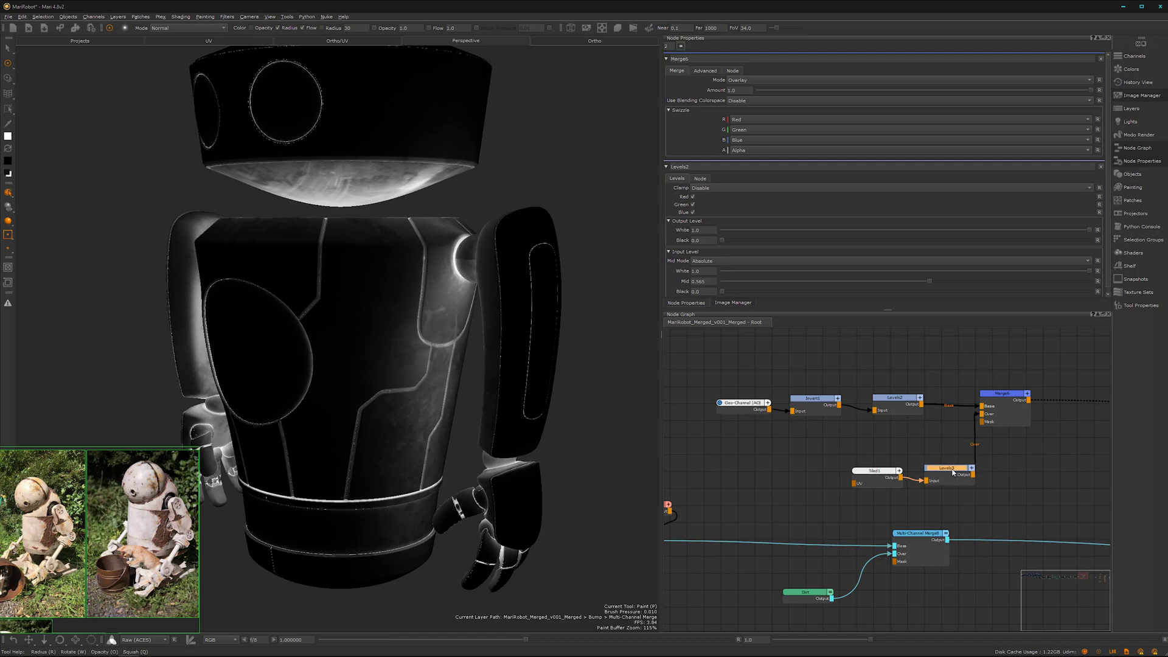
# Step: Set the texture's Levels node to Clamp LDR with input black 0.131 and input white 0.761
pyautogui.click(946, 473)
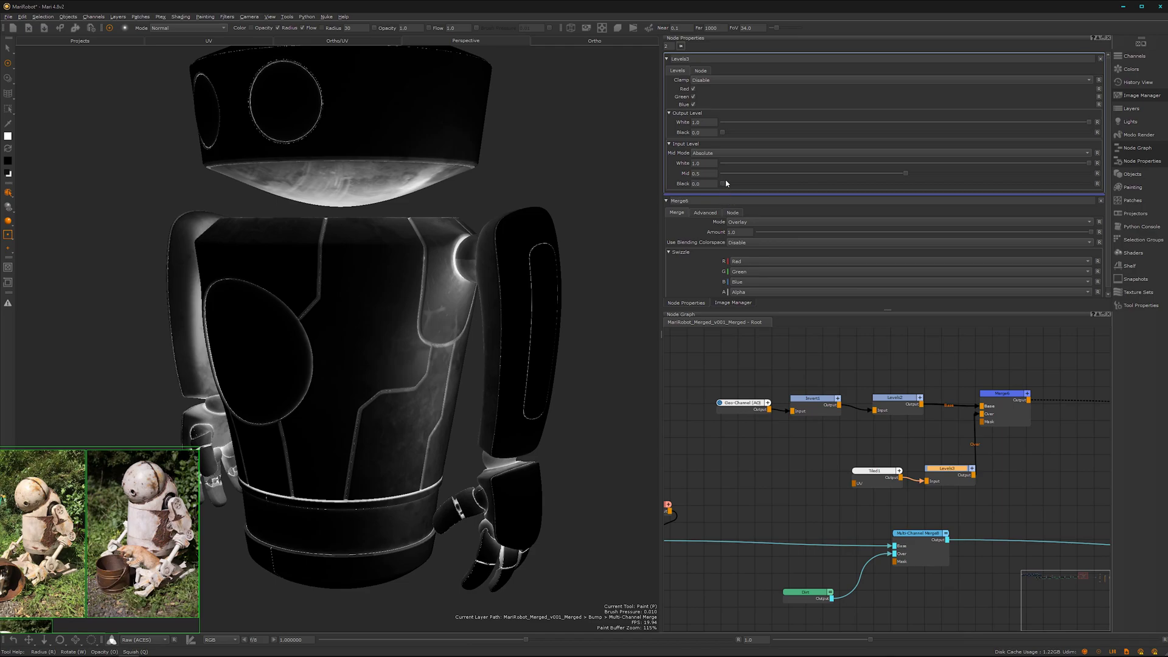
pyautogui.click(746, 85)
pyautogui.click(751, 98)
pyautogui.moveTo(723, 184); pyautogui.dragTo(771, 184)
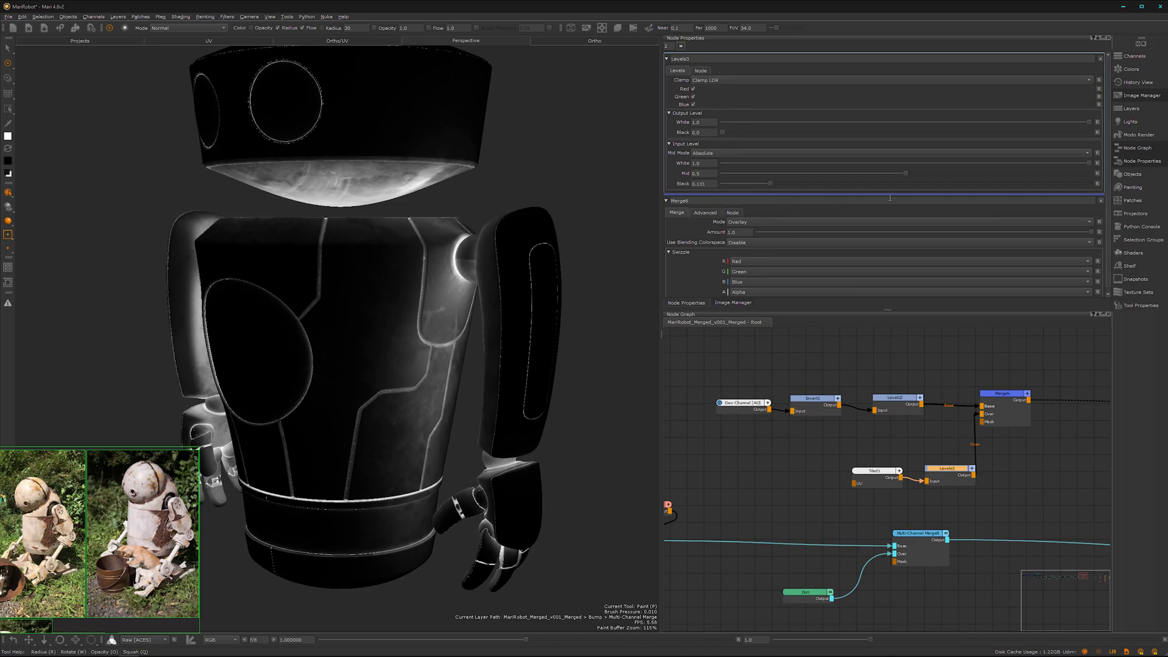
pyautogui.moveTo(1088, 164); pyautogui.dragTo(1000, 171)
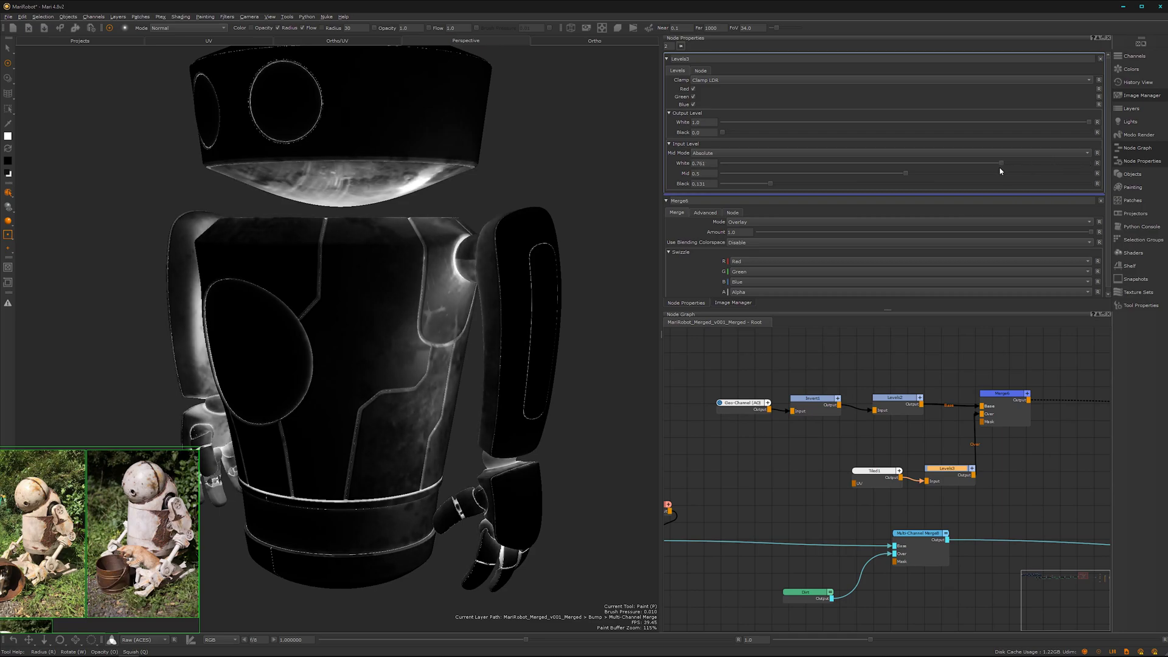
# Step: Set the Tiled node's U and V repeat to 3 and check the texture scale around the robot
pyautogui.moveTo(872, 477); pyautogui.dragTo(863, 481)
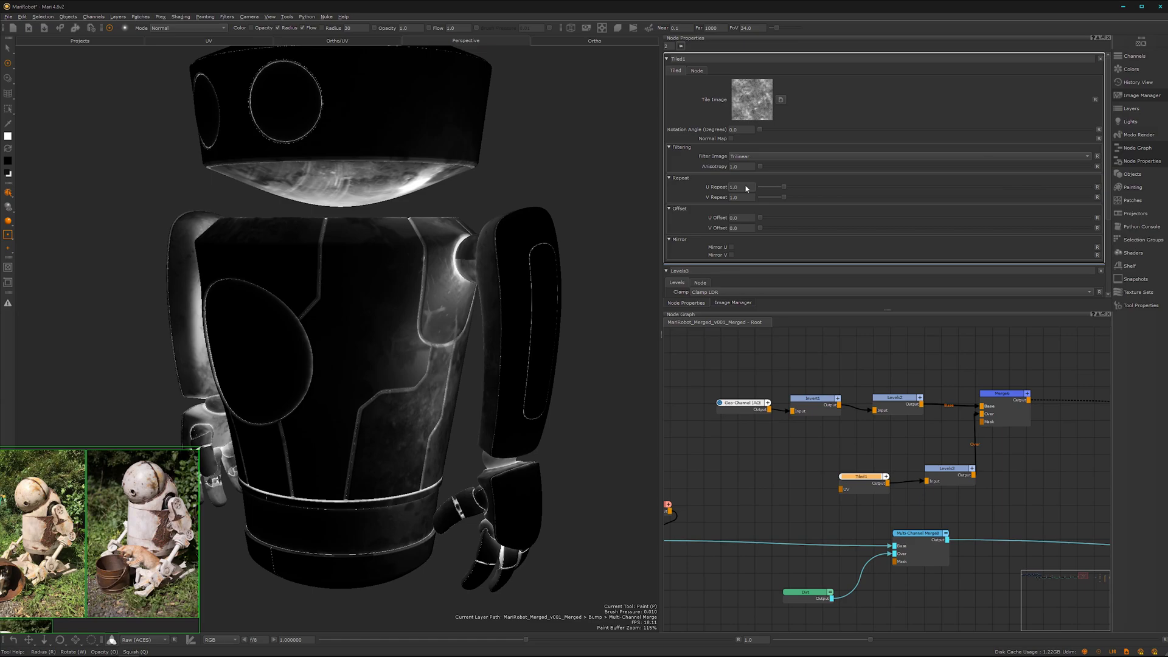
pyautogui.press('Tab')
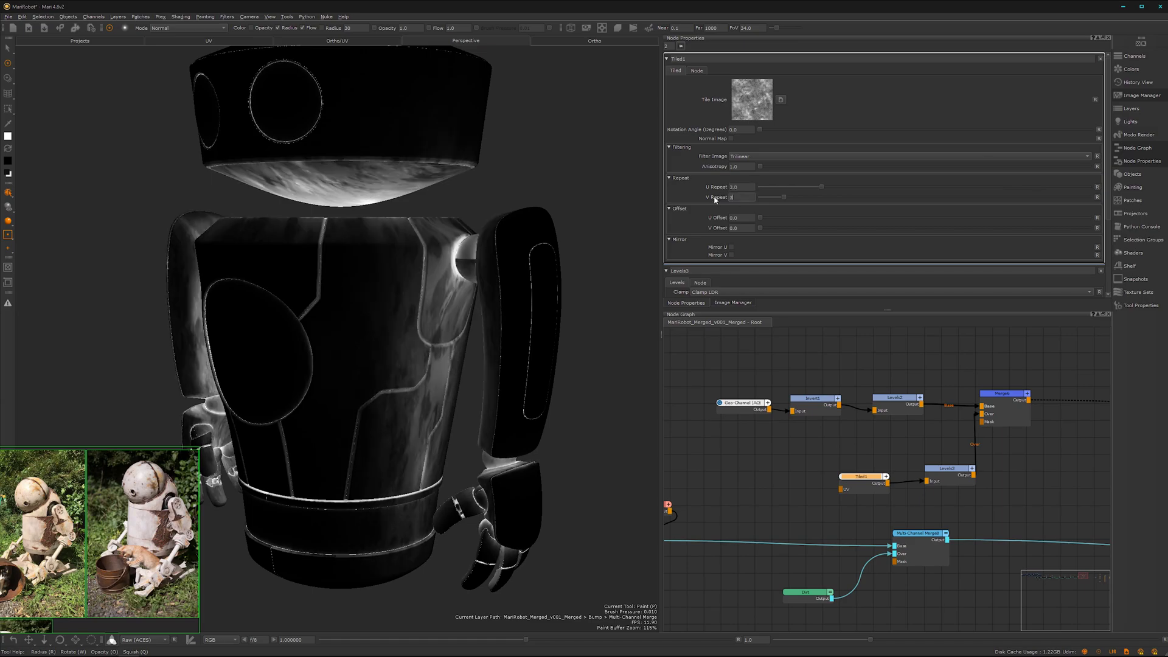
pyautogui.write('3')
pyautogui.press('Return')
pyautogui.moveTo(363, 370)
pyautogui.keyDown('alt'); pyautogui.mouseDown()
pyautogui.moveTo(404, 378)
pyautogui.moveTo(322, 408)
pyautogui.moveTo(487, 357)
pyautogui.moveTo(414, 334)
pyautogui.moveTo(449, 373)
pyautogui.moveTo(478, 378)
pyautogui.mouseUp(); pyautogui.keyUp('alt')
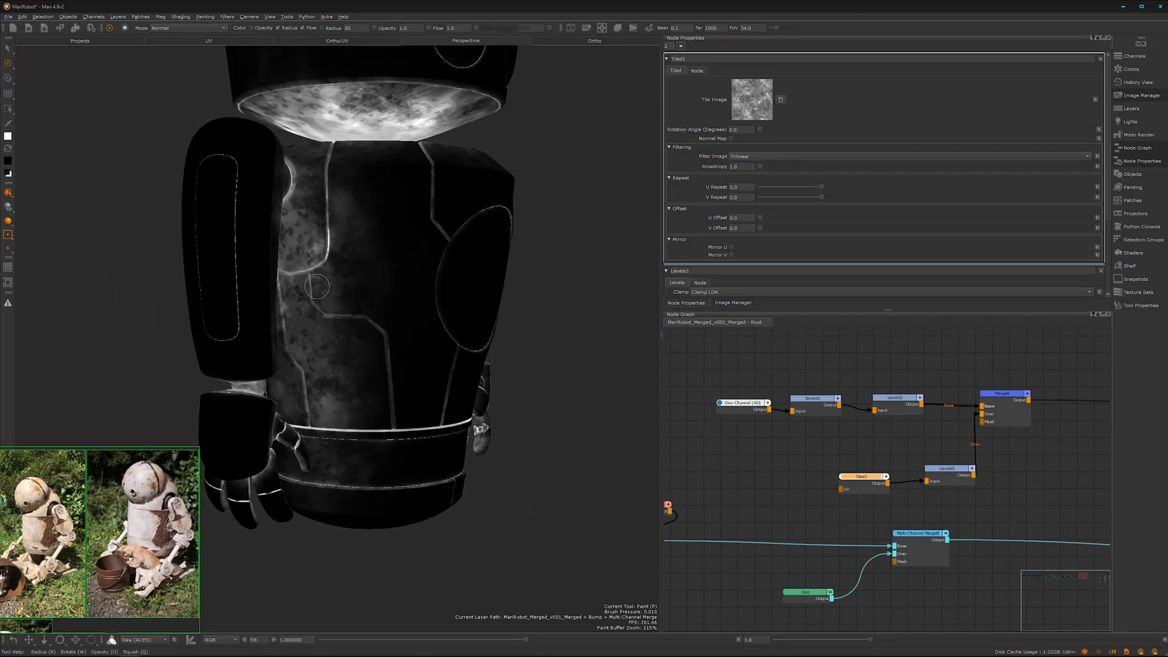
pyautogui.moveTo(356, 376)
pyautogui.keyDown('alt'); pyautogui.mouseDown()
pyautogui.moveTo(391, 370)
pyautogui.moveTo(340, 317)
pyautogui.moveTo(318, 385)
pyautogui.moveTo(346, 377)
pyautogui.moveTo(313, 362)
pyautogui.moveTo(388, 384)
pyautogui.moveTo(374, 382)
pyautogui.mouseUp(); pyautogui.keyUp('alt')
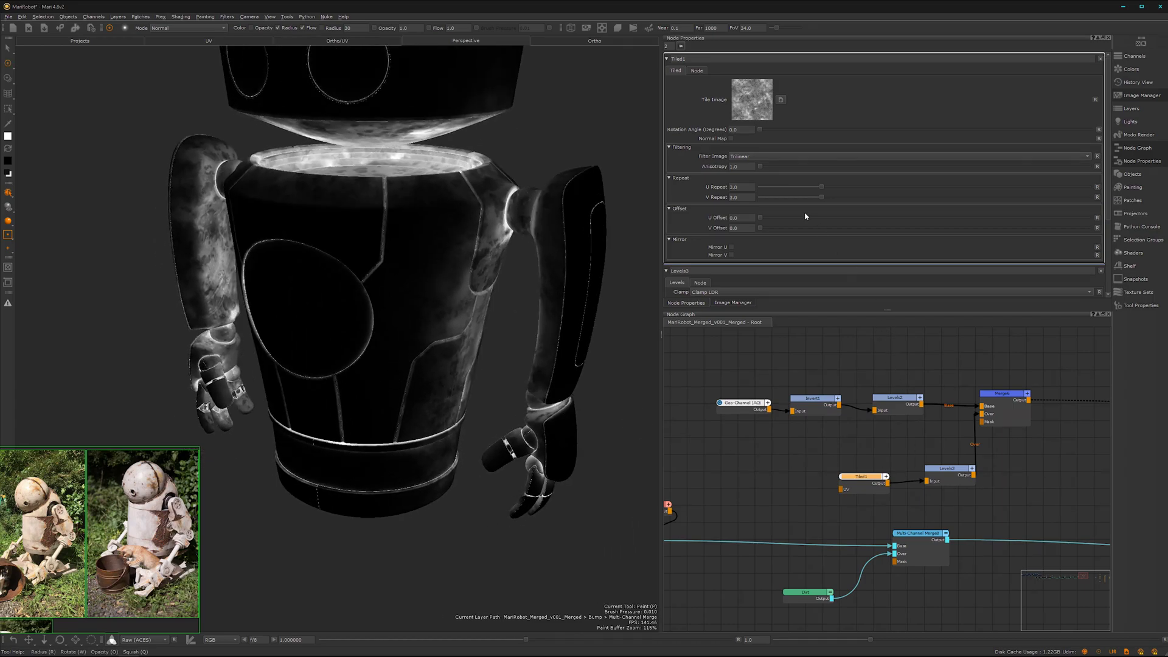
# Step: Adjust the texture's Levels to input black 0.24 and input white 0.735, and inspect the mask around the robot's body
pyautogui.scroll(-5, 911, 275)
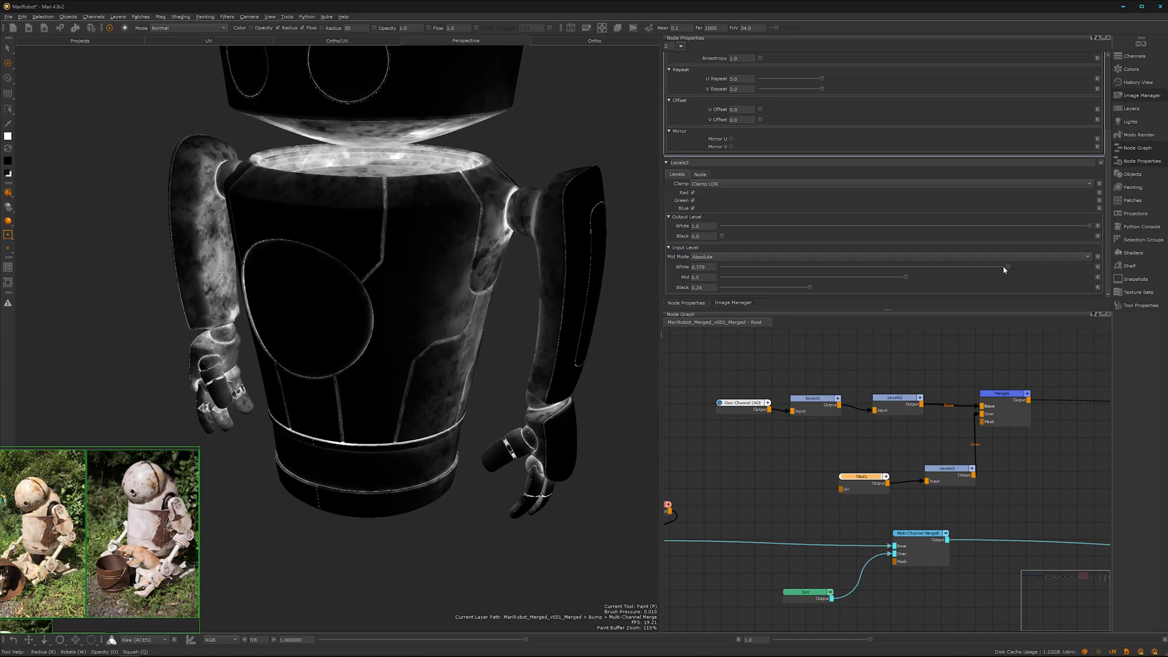
pyautogui.moveTo(1005, 269); pyautogui.dragTo(992, 280)
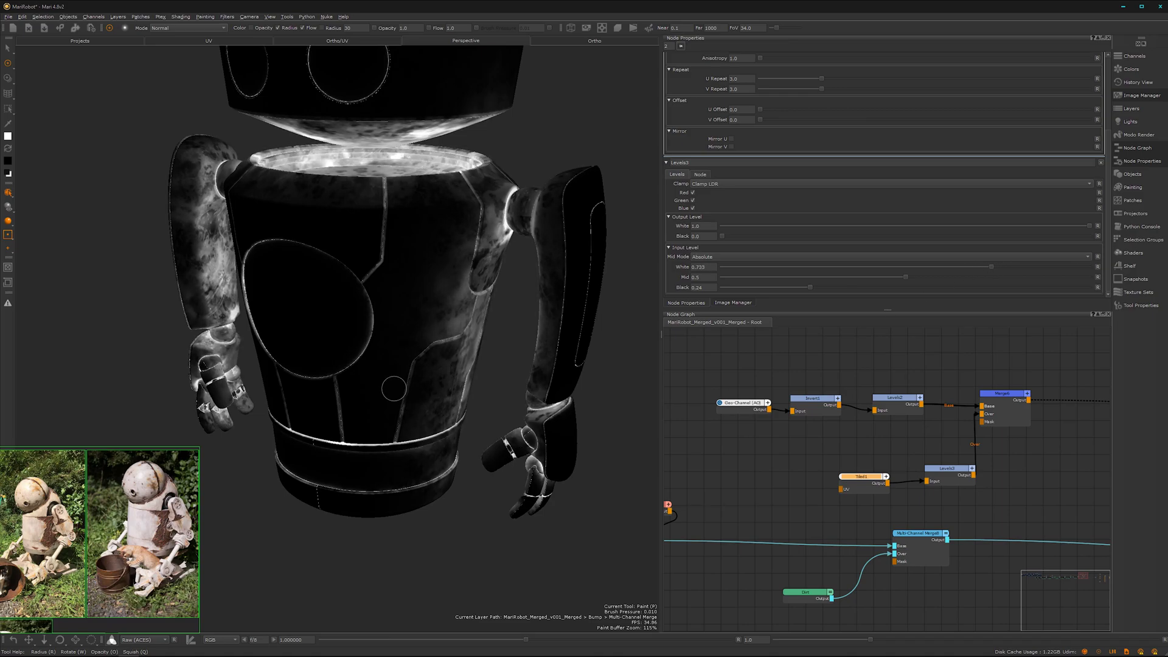
pyautogui.moveTo(394, 388); pyautogui.dragTo(417, 371, button='middle')
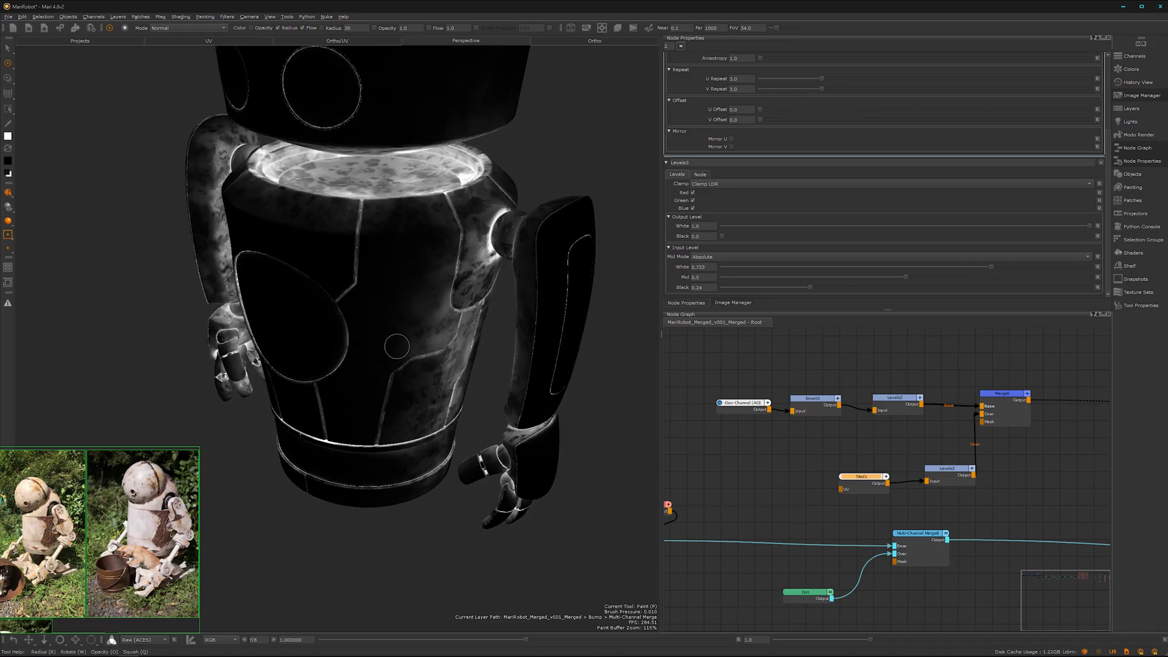
pyautogui.keyDown('alt'); pyautogui.moveTo(409, 260); pyautogui.dragTo(433, 320, button='middle'); pyautogui.keyUp('alt')
pyautogui.keyDown('alt'); pyautogui.moveTo(426, 332); pyautogui.dragTo(414, 337); pyautogui.keyUp('alt')
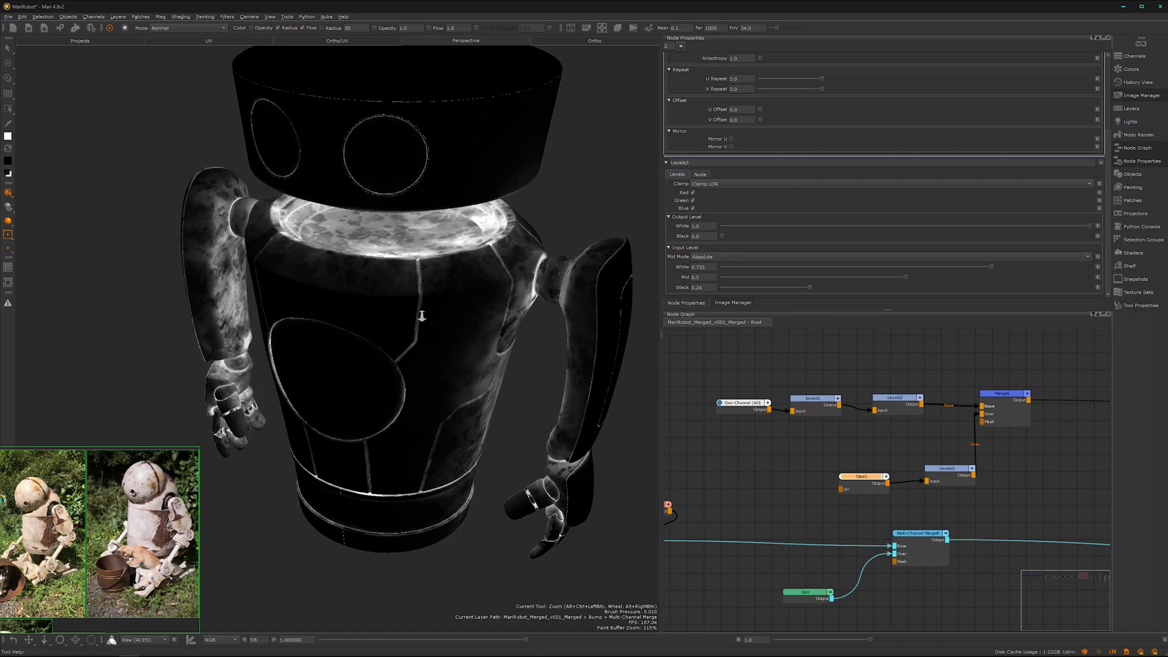
pyautogui.scroll(2, 422, 316)
pyautogui.moveTo(453, 364)
pyautogui.mouseDown(button='middle')
pyautogui.moveTo(456, 347)
pyautogui.moveTo(397, 341)
pyautogui.moveTo(408, 276)
pyautogui.mouseUp(button='middle')
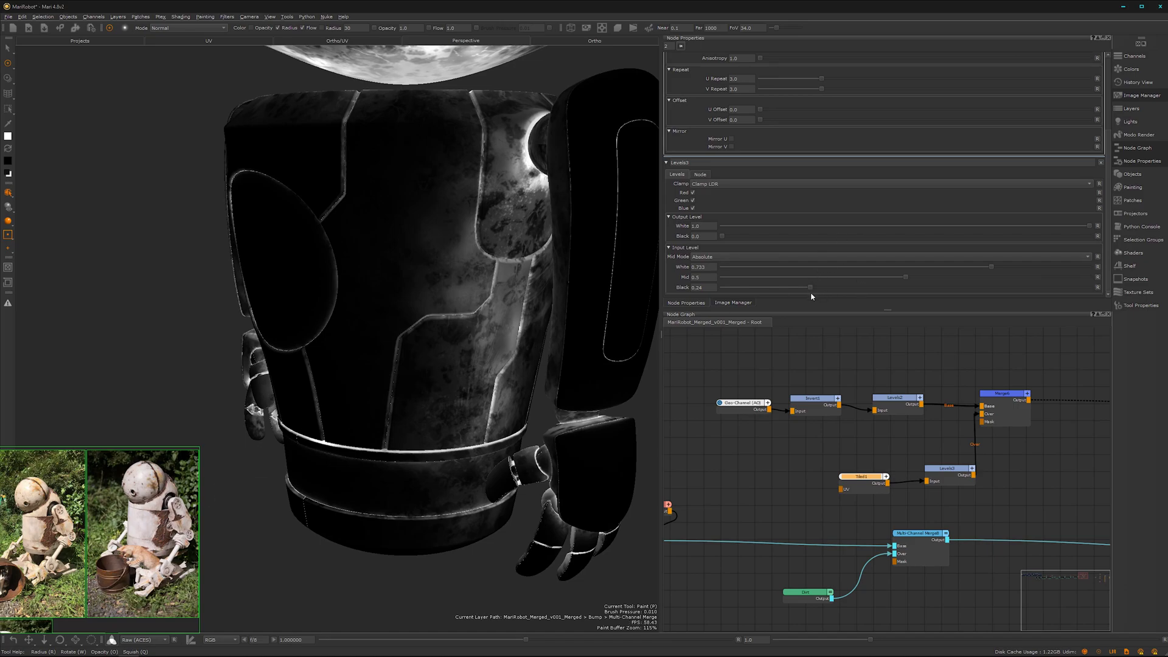
# Step: Try a much harder contrast in the texture's Levels with input black 0.45 and input white 0.536
pyautogui.moveTo(811, 289); pyautogui.dragTo(885, 287)
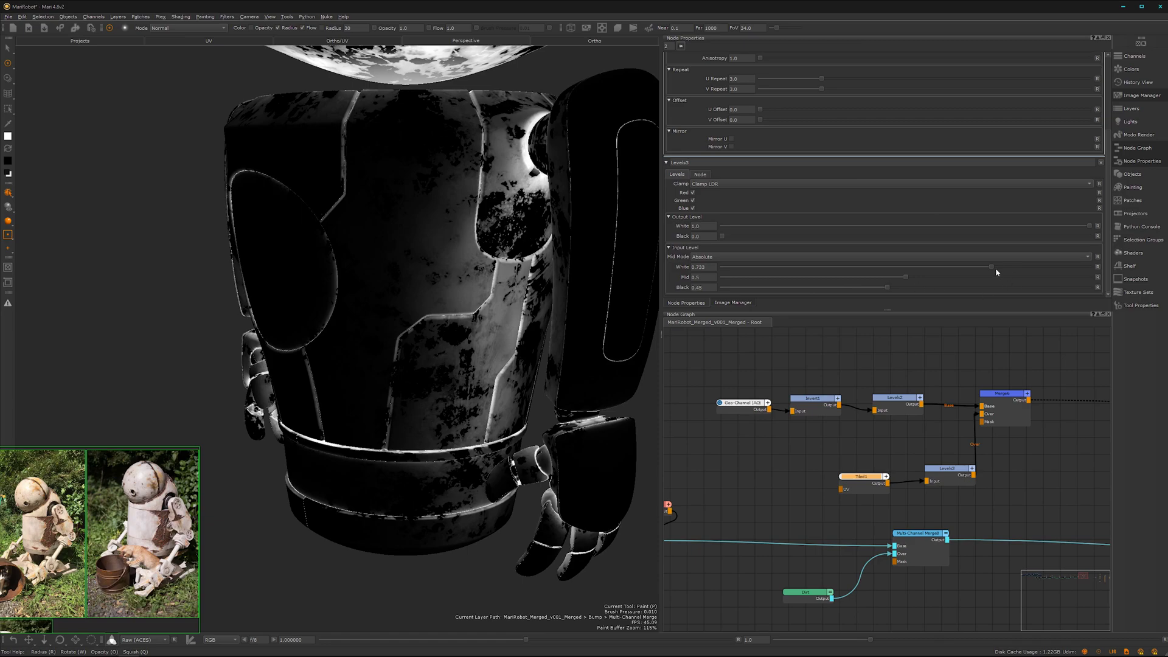
pyautogui.moveTo(986, 267); pyautogui.dragTo(918, 269)
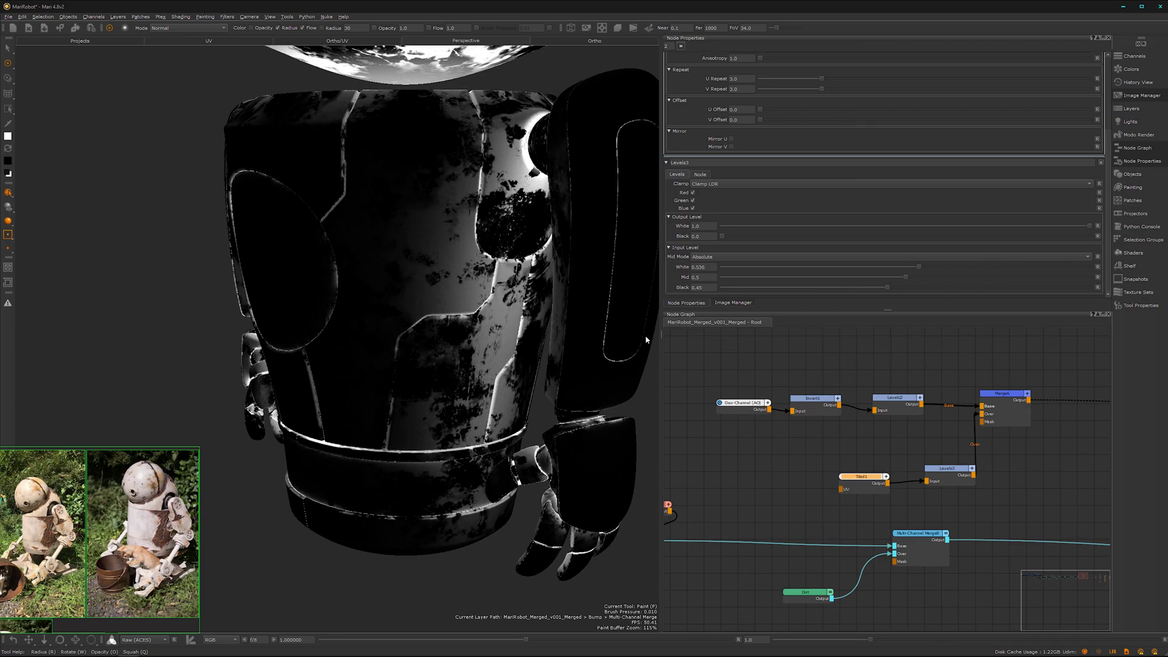
pyautogui.keyDown('alt'); pyautogui.moveTo(486, 317); pyautogui.dragTo(485, 343); pyautogui.keyUp('alt')
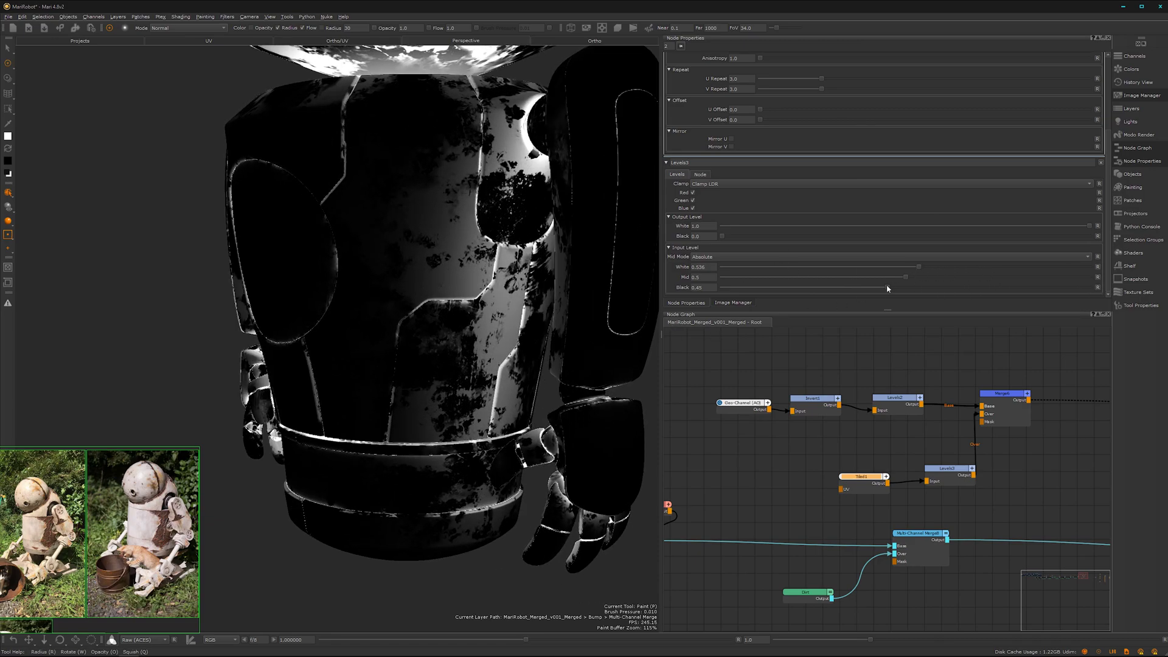
# Step: Soften the texture's Levels to input black about 0.15 and input white 0.786, and check the torso
pyautogui.moveTo(887, 288); pyautogui.dragTo(776, 287)
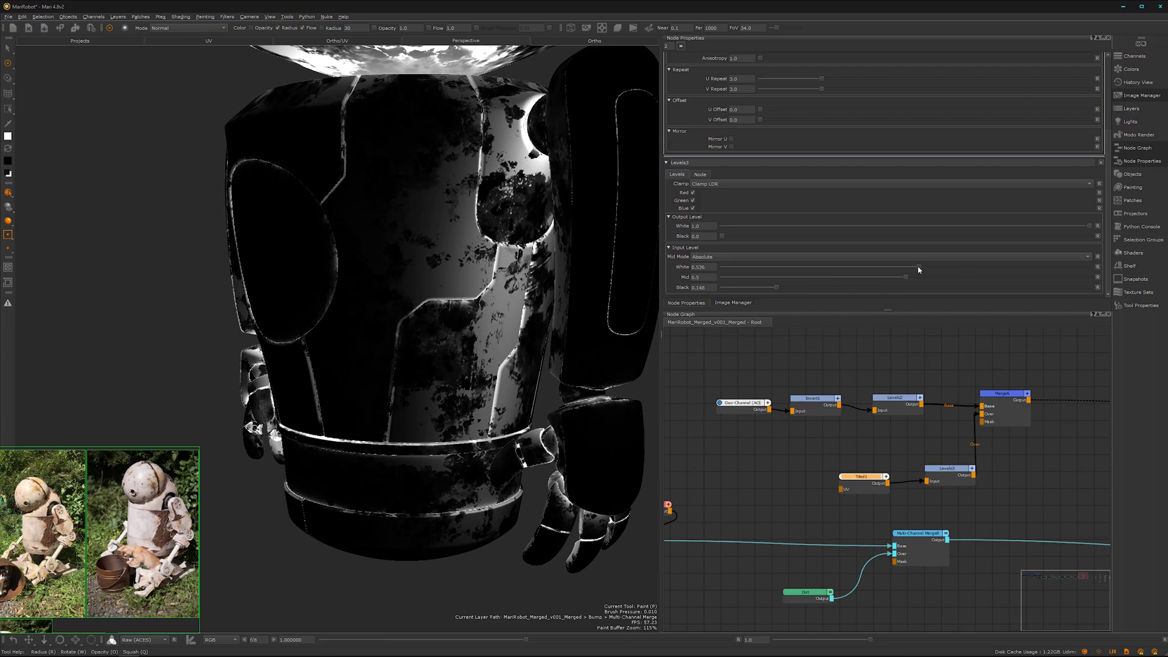
pyautogui.moveTo(918, 268); pyautogui.dragTo(1013, 269)
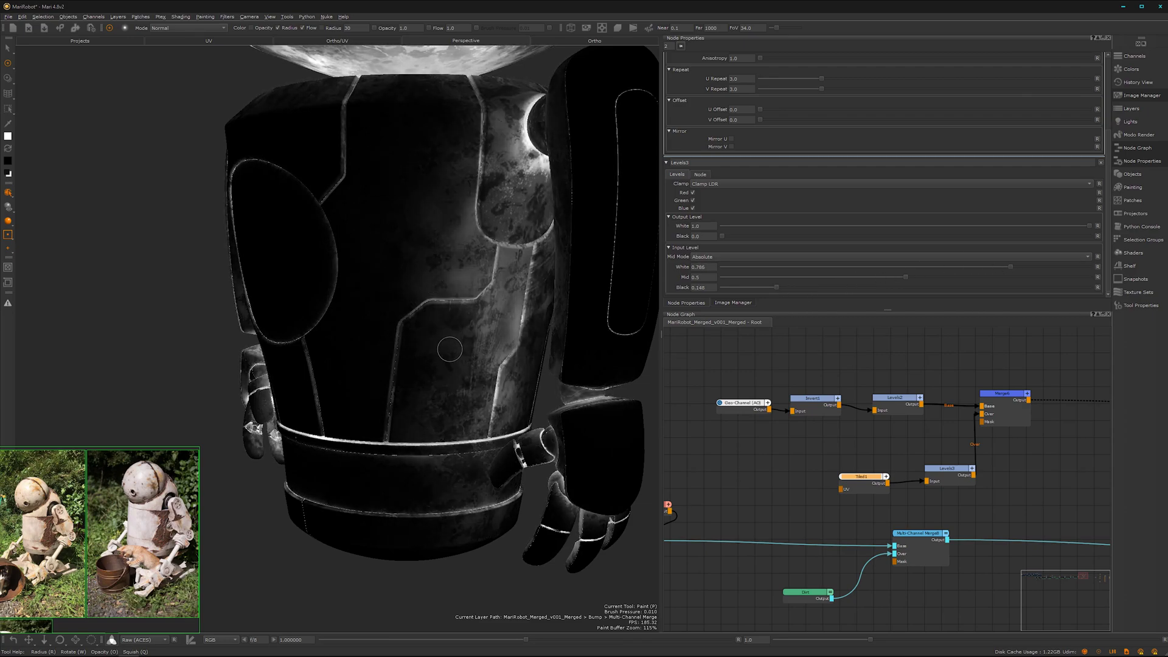
pyautogui.moveTo(450, 350)
pyautogui.keyDown('alt'); pyautogui.mouseDown()
pyautogui.moveTo(628, 379)
pyautogui.moveTo(505, 383)
pyautogui.moveTo(488, 373)
pyautogui.mouseUp(); pyautogui.keyUp('alt')
# Step: Move the Tiled node and its Levels node closer beneath the AO chain, and add a second Merge node after the Overlay merge
pyautogui.moveTo(871, 487); pyautogui.dragTo(875, 482)
pyautogui.moveTo(943, 471); pyautogui.dragTo(917, 450)
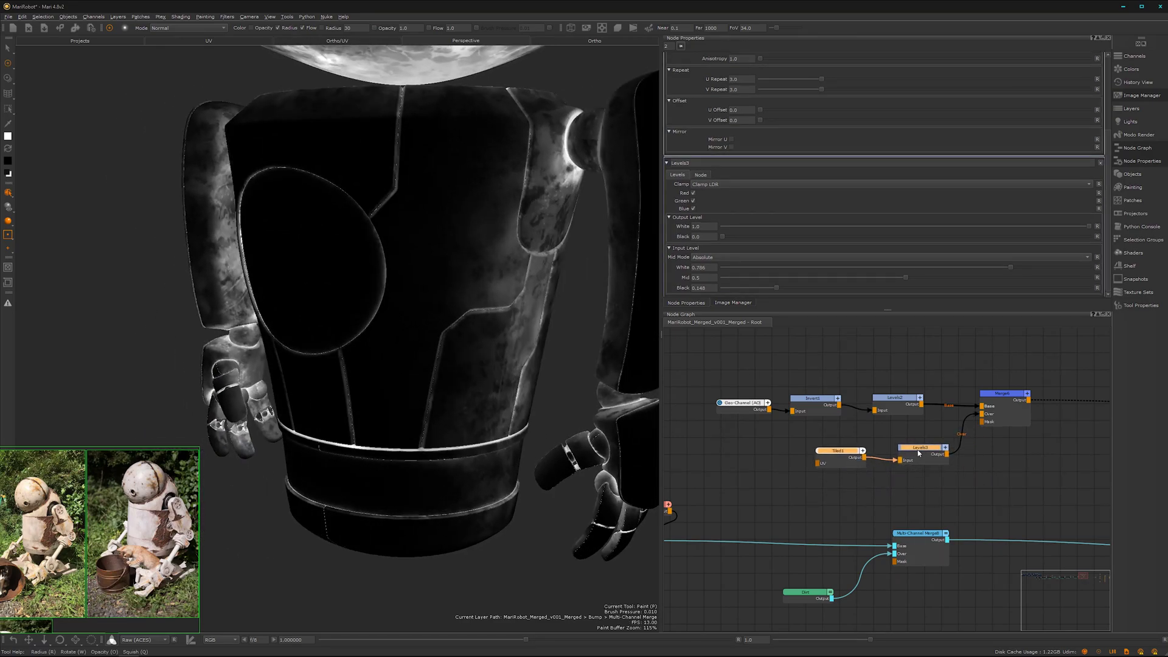
pyautogui.scroll(-3, 961, 490)
pyautogui.moveTo(1004, 362); pyautogui.dragTo(893, 367, button='middle')
pyautogui.click(884, 426)
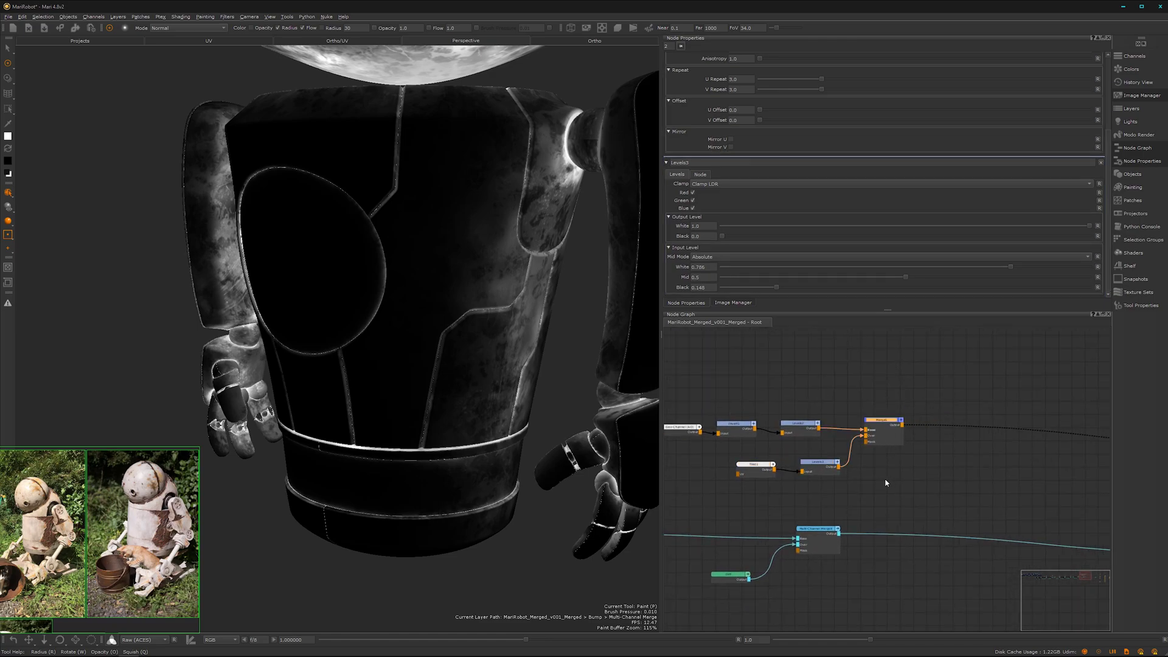
pyautogui.press('m')
pyautogui.moveTo(953, 422); pyautogui.dragTo(985, 421)
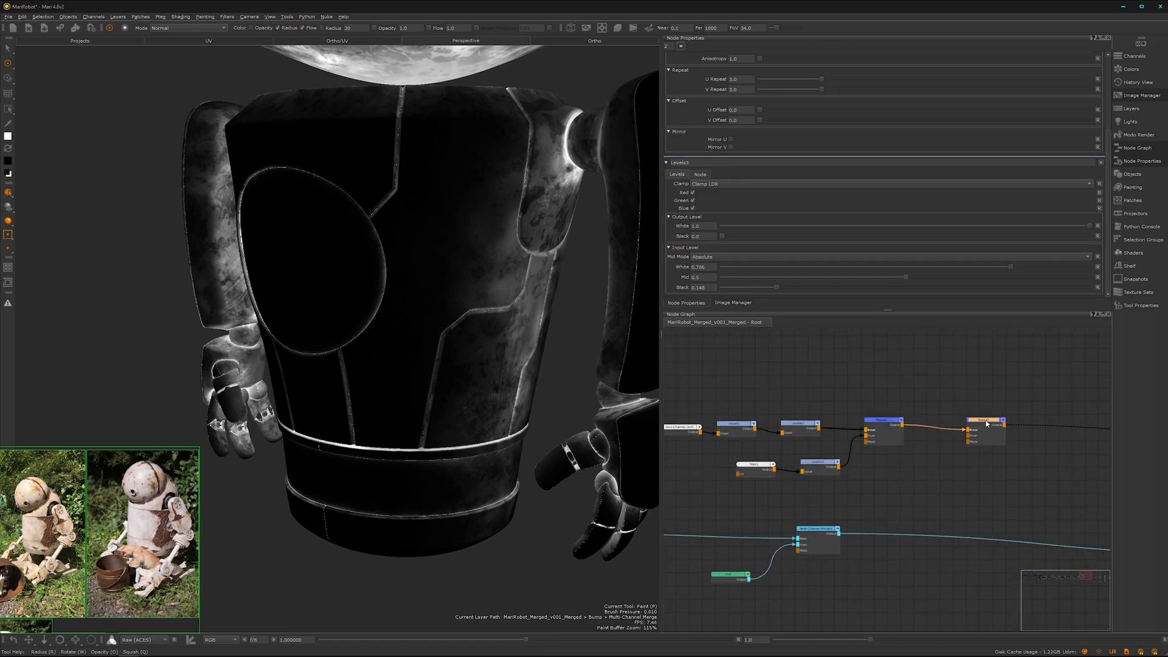
# Step: Add a Cloud node below the chain and connect its output to the second Merge node's Over input
pyautogui.click(914, 490)
pyautogui.press('Tab')
pyautogui.write('clo')
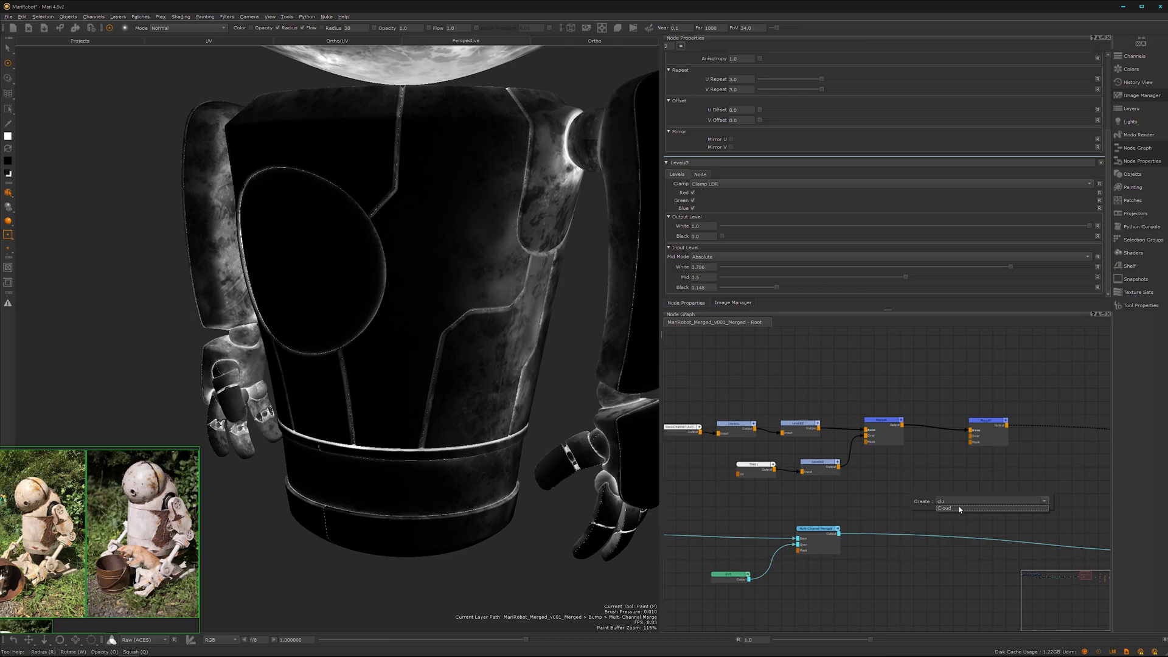
pyautogui.click(959, 509)
pyautogui.moveTo(926, 495); pyautogui.dragTo(972, 436)
# Step: Set the blend mode of the second Merge node, which brings in the Cloud noise, to Overlay
pyautogui.click(984, 424)
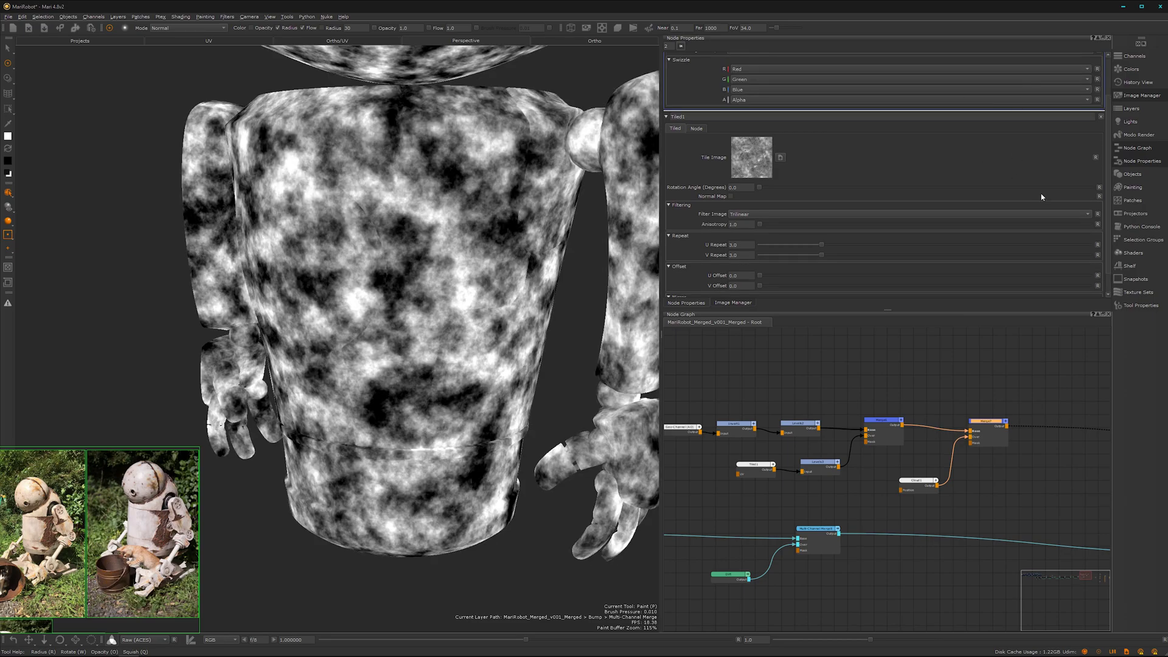
pyautogui.moveTo(1107, 174); pyautogui.dragTo(1104, 122)
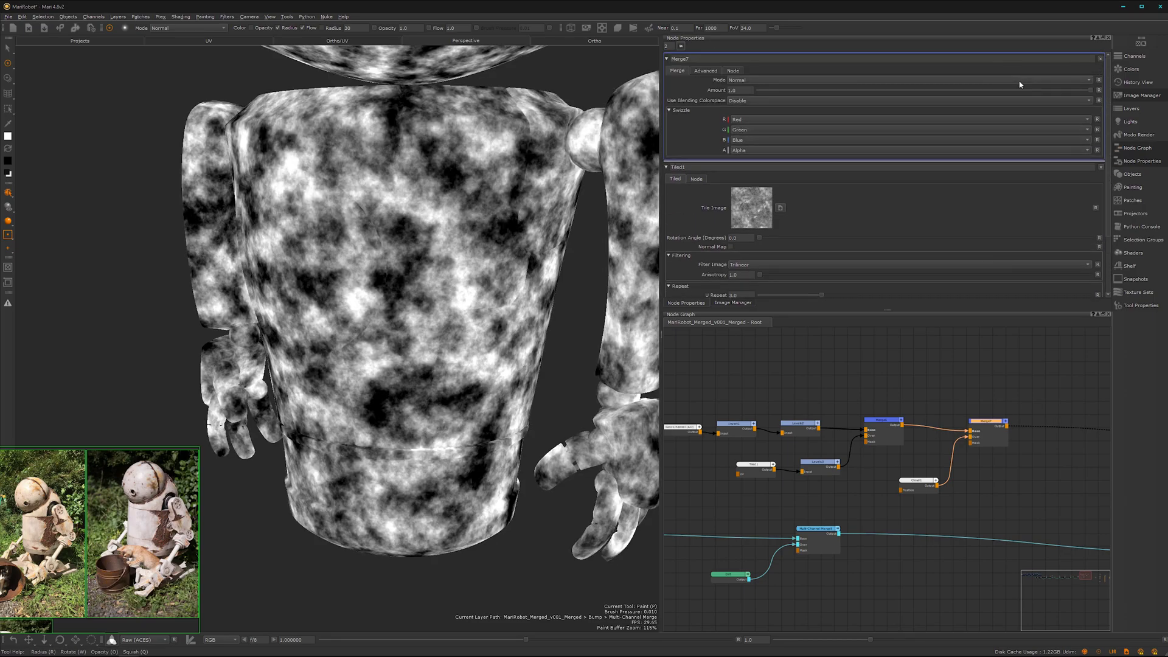
pyautogui.click(1019, 81)
pyautogui.moveTo(1053, 126)
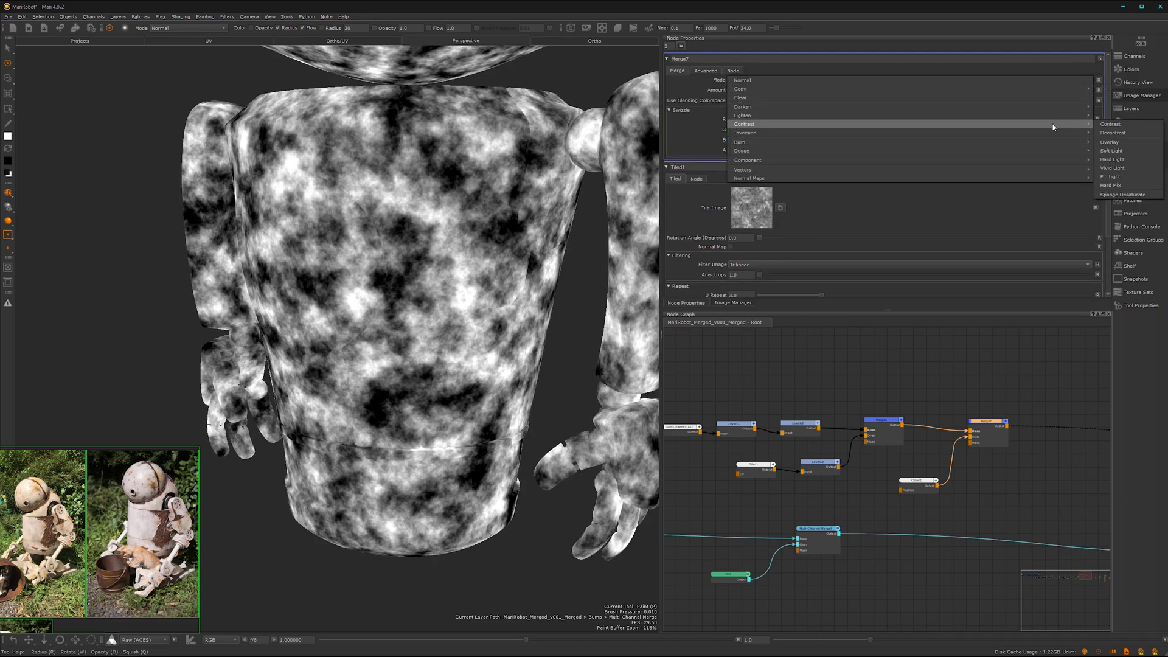
pyautogui.click(1110, 142)
# Step: Insert a Levels node between the Cloud node and the second Merge node, and line the two nodes up
pyautogui.moveTo(917, 485); pyautogui.dragTo(915, 487)
pyautogui.moveTo(819, 79); pyautogui.dragTo(794, 116)
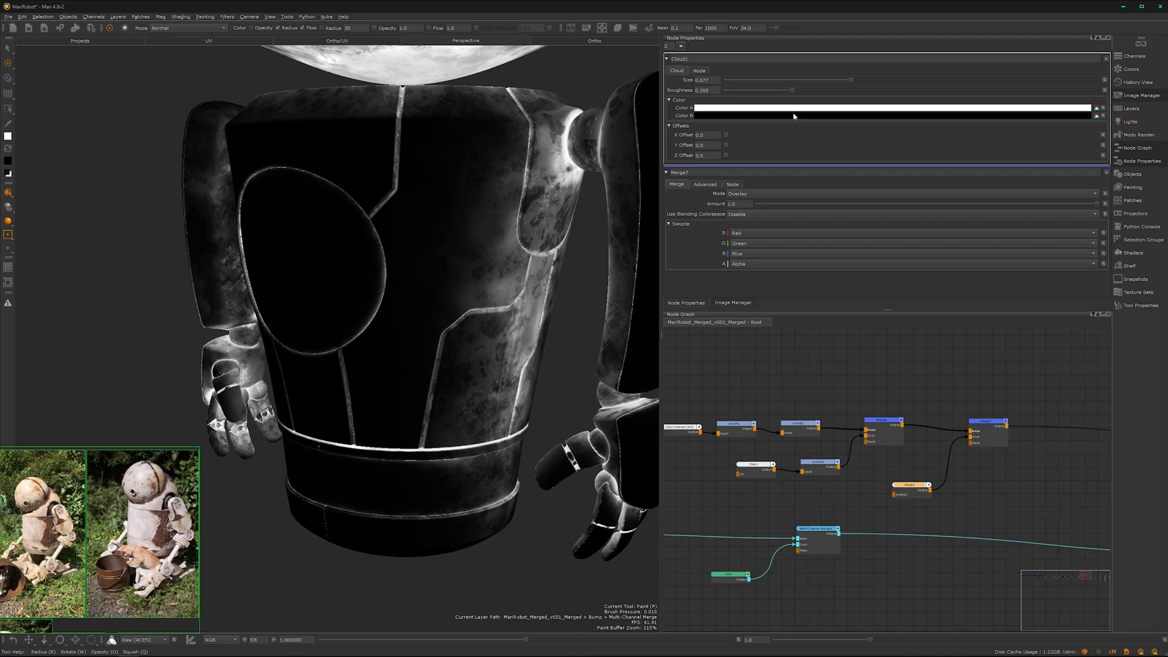
pyautogui.press('Tab')
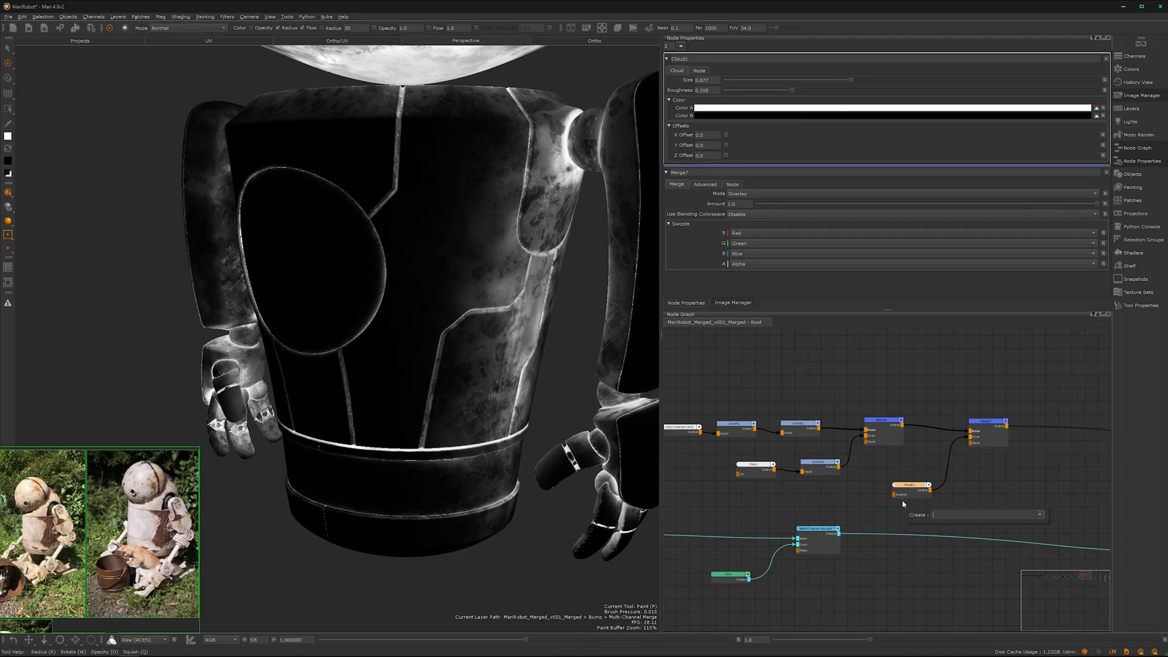
pyautogui.write('level')
pyautogui.click(960, 522)
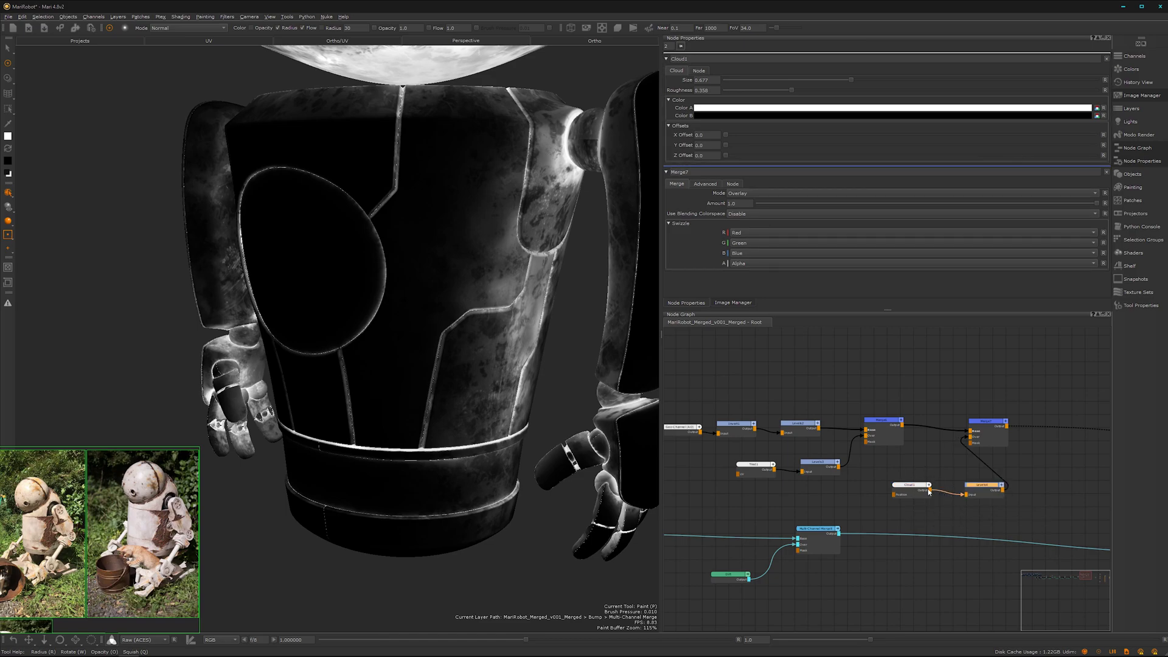
pyautogui.moveTo(929, 492); pyautogui.dragTo(933, 497)
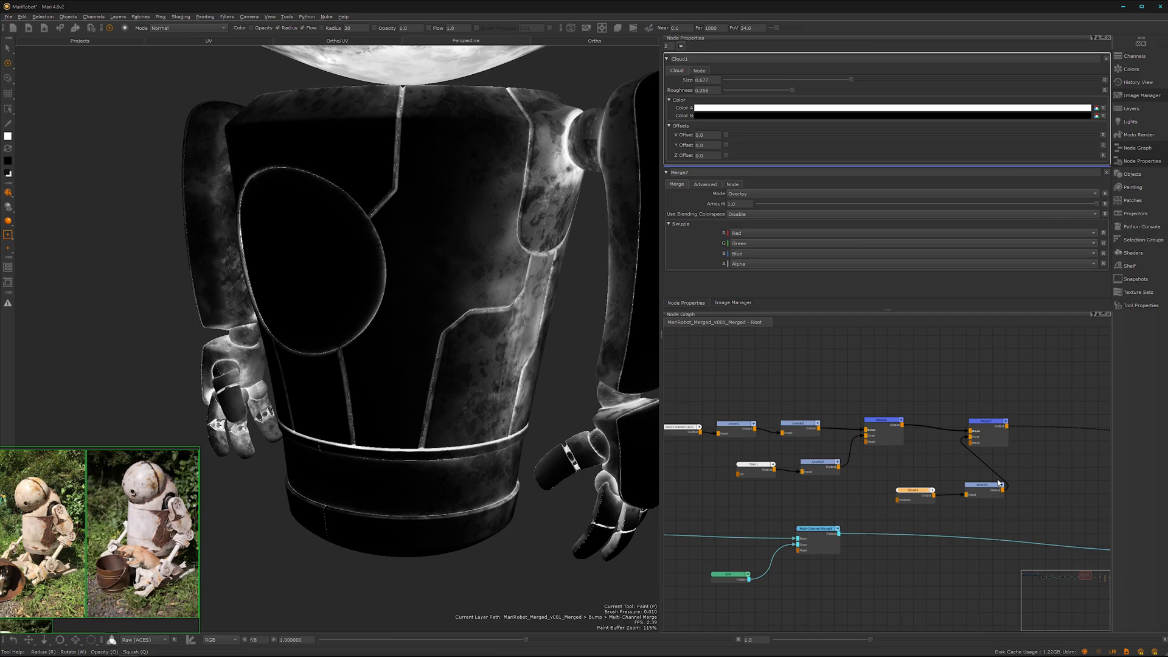
pyautogui.moveTo(984, 496); pyautogui.dragTo(975, 491)
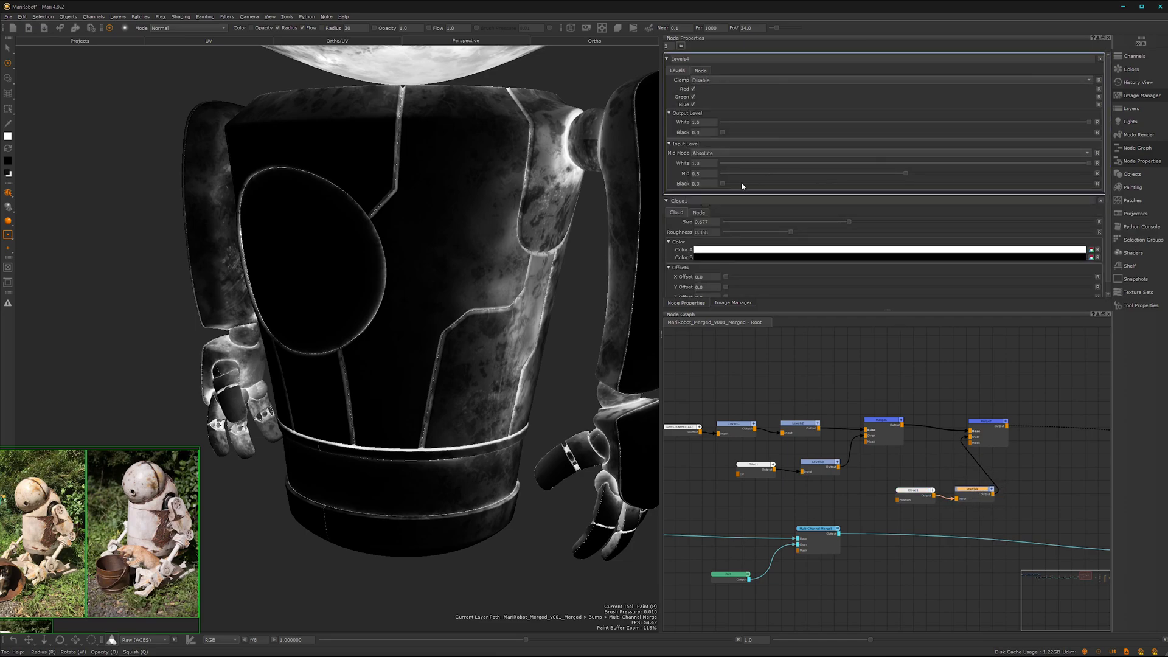
# Step: Set the Cloud's Levels to input black 0.18 and input white about 0.79, and check both sides of the torso
pyautogui.moveTo(727, 184); pyautogui.dragTo(786, 187)
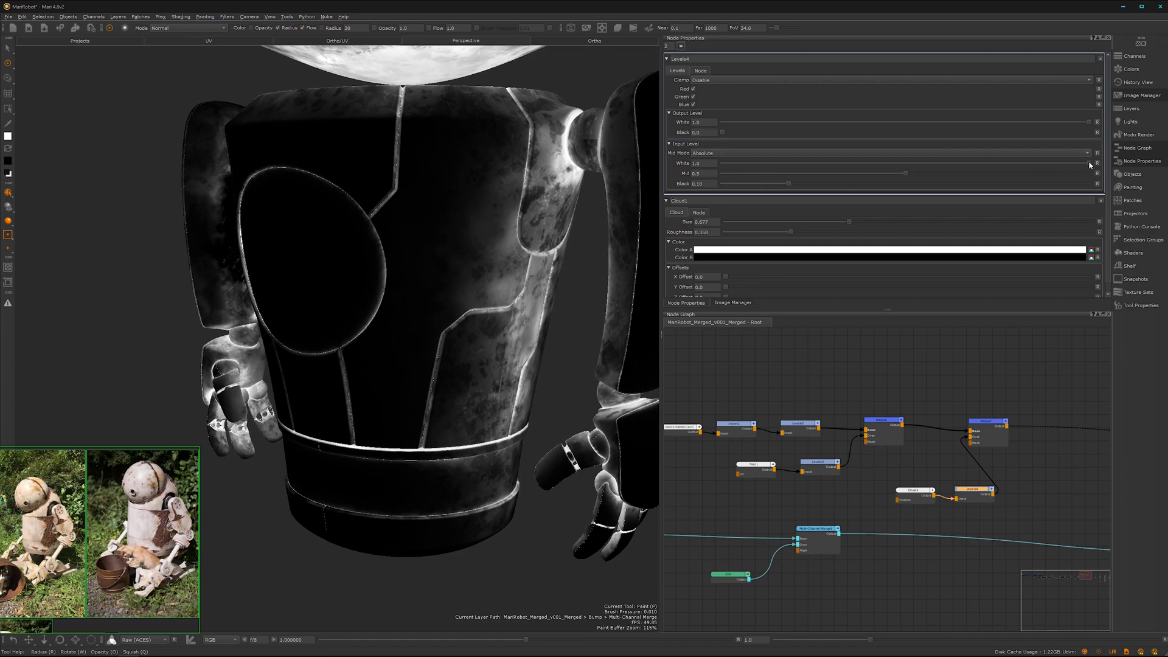
pyautogui.moveTo(1089, 163); pyautogui.dragTo(1015, 177)
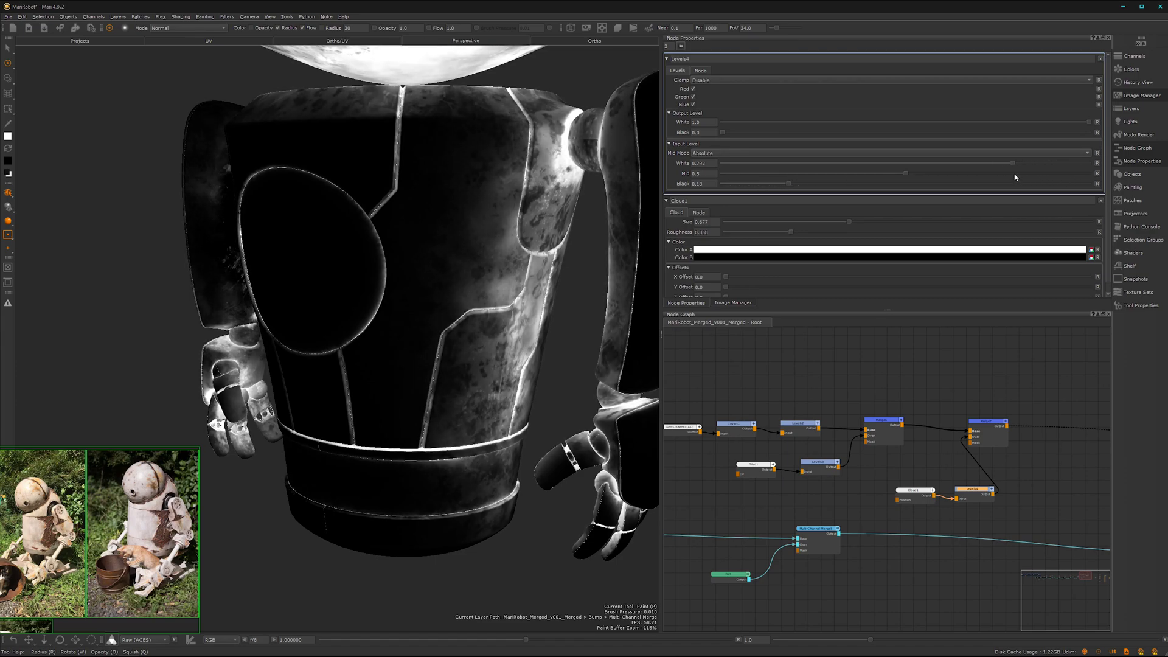
pyautogui.moveTo(498, 329)
pyautogui.keyDown('alt'); pyautogui.mouseDown()
pyautogui.moveTo(519, 342)
pyautogui.moveTo(367, 326)
pyautogui.moveTo(453, 318)
pyautogui.moveTo(297, 328)
pyautogui.moveTo(498, 351)
pyautogui.mouseUp(); pyautogui.keyUp('alt')
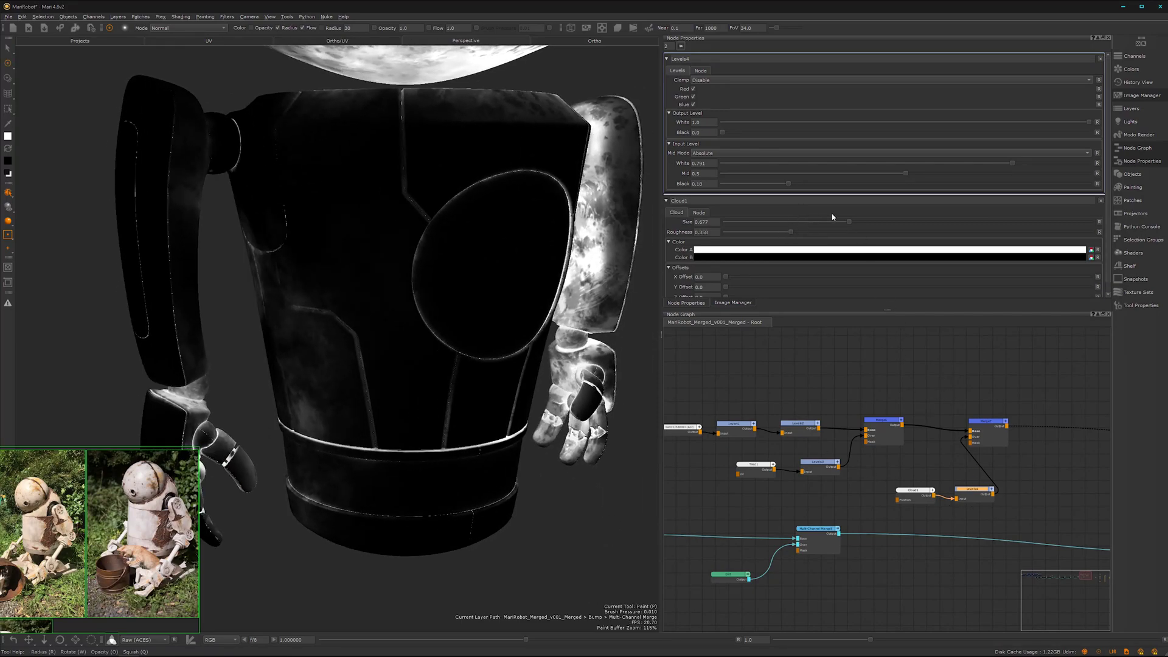
# Step: Reduce the Cloud node's size to about 0.59 and inspect the noise break-up over the whole robot
pyautogui.moveTo(847, 223); pyautogui.dragTo(833, 228)
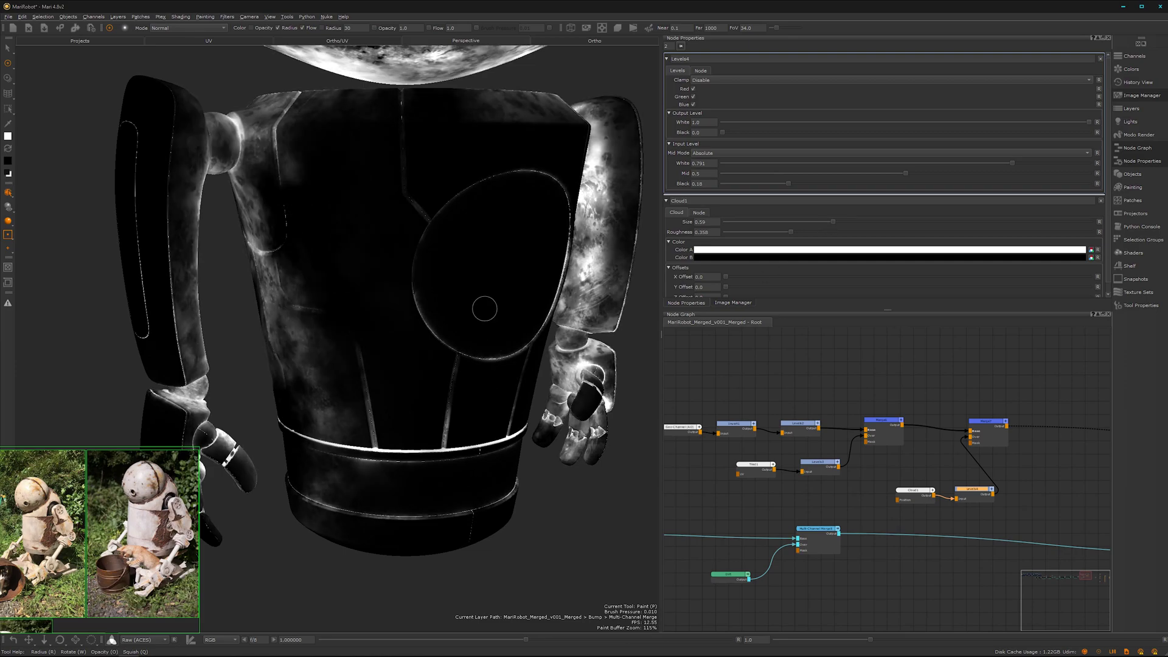
pyautogui.moveTo(480, 308)
pyautogui.keyDown('alt'); pyautogui.mouseDown()
pyautogui.moveTo(360, 333)
pyautogui.moveTo(365, 309)
pyautogui.moveTo(493, 291)
pyautogui.mouseUp(); pyautogui.keyUp('alt')
pyautogui.keyDown('alt'); pyautogui.moveTo(490, 293); pyautogui.dragTo(422, 435, button='middle'); pyautogui.keyUp('alt')
pyautogui.keyDown('alt'); pyautogui.moveTo(421, 436); pyautogui.dragTo(511, 318); pyautogui.keyUp('alt')
pyautogui.keyDown('alt'); pyautogui.moveTo(509, 327); pyautogui.dragTo(458, 388, button='right'); pyautogui.keyUp('alt')
pyautogui.moveTo(459, 387)
pyautogui.keyDown('alt'); pyautogui.mouseDown()
pyautogui.moveTo(438, 341)
pyautogui.moveTo(448, 389)
pyautogui.moveTo(337, 347)
pyautogui.moveTo(375, 359)
pyautogui.mouseUp(); pyautogui.keyUp('alt')
# Step: Tidy the Cloud branch beneath its Merge node and move the whole mask chain up, clear of the main material network
pyautogui.moveTo(963, 466); pyautogui.dragTo(910, 513)
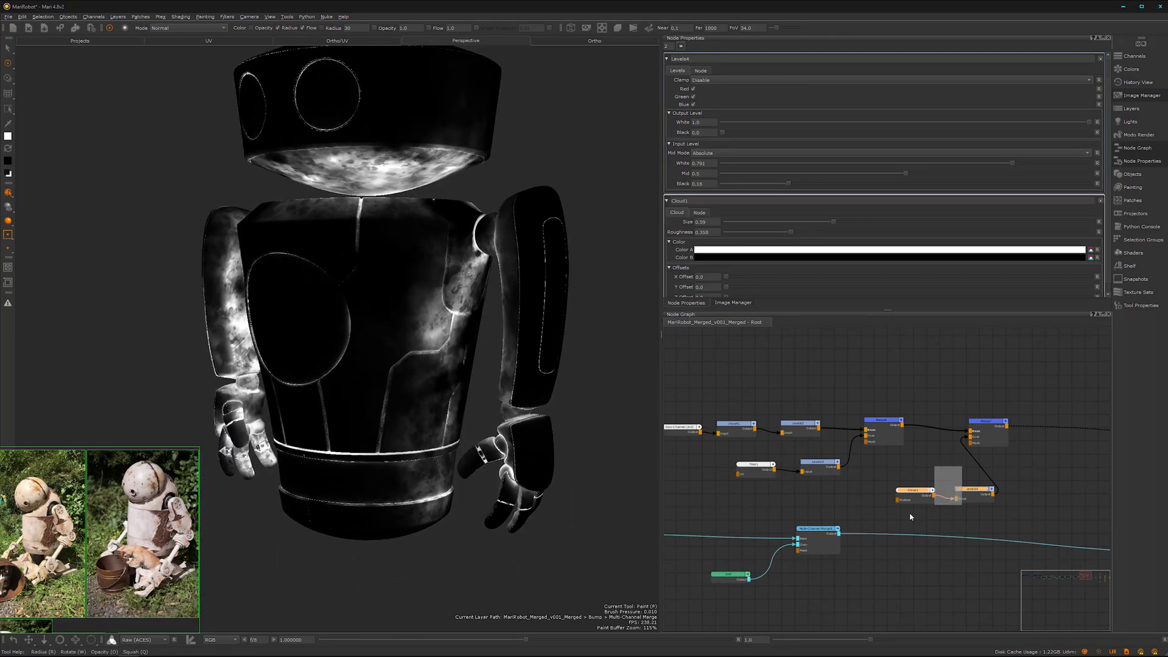
pyautogui.moveTo(973, 489); pyautogui.dragTo(954, 470)
pyautogui.moveTo(988, 426); pyautogui.dragTo(1015, 420)
pyautogui.scroll(-3, 912, 508)
pyautogui.moveTo(842, 510); pyautogui.dragTo(895, 505, button='middle')
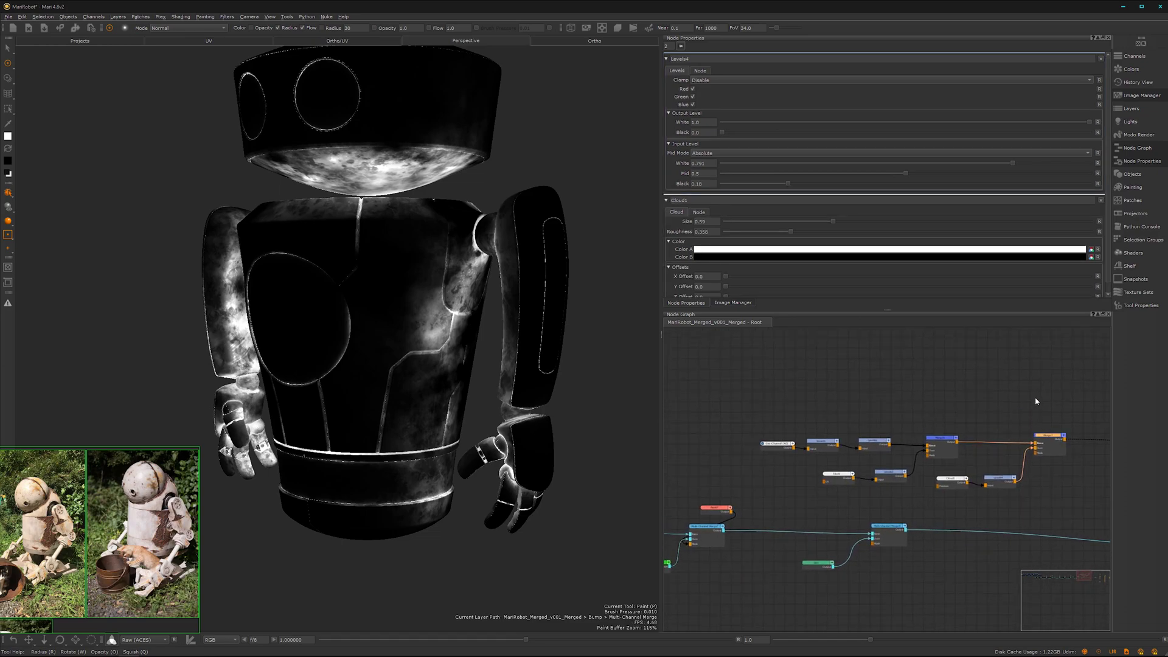
pyautogui.moveTo(1051, 400); pyautogui.dragTo(808, 505)
pyautogui.moveTo(1042, 438); pyautogui.dragTo(981, 366)
pyautogui.click(780, 486)
pyautogui.moveTo(778, 444); pyautogui.dragTo(708, 378)
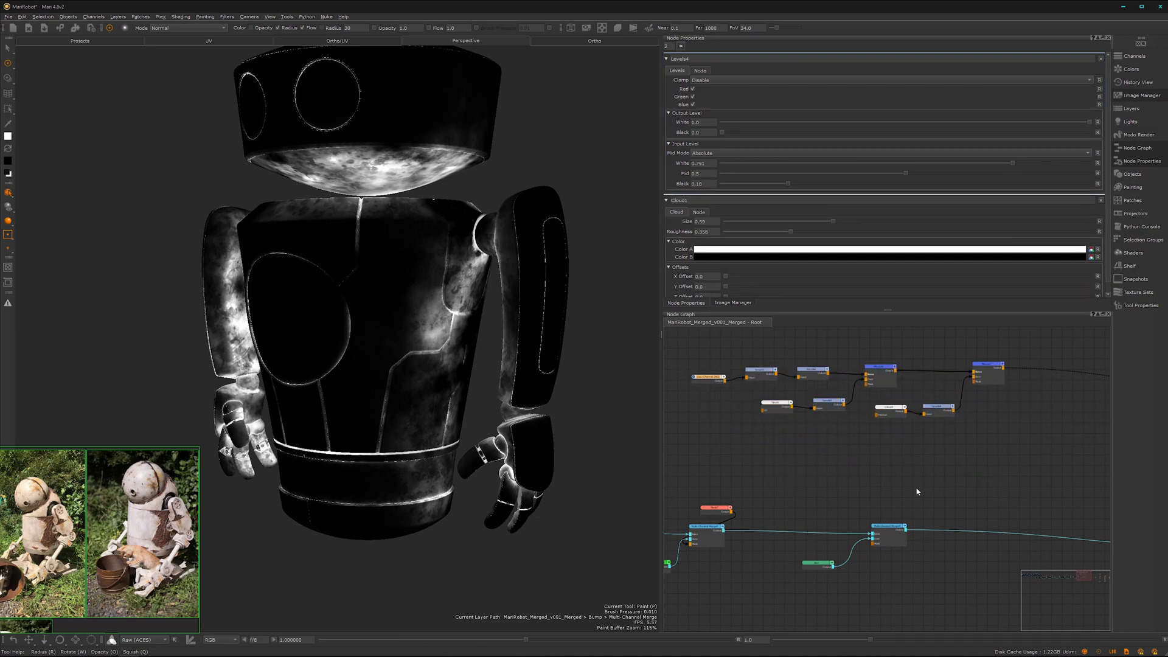
# Step: Connect the second Merge node's output to the Mask input of the Dirt's Multi-Channel Merge, and view the shaded robot
pyautogui.moveTo(1003, 367); pyautogui.dragTo(1005, 368)
pyautogui.click(1004, 369)
pyautogui.moveTo(881, 545); pyautogui.dragTo(875, 544)
pyautogui.click(985, 500)
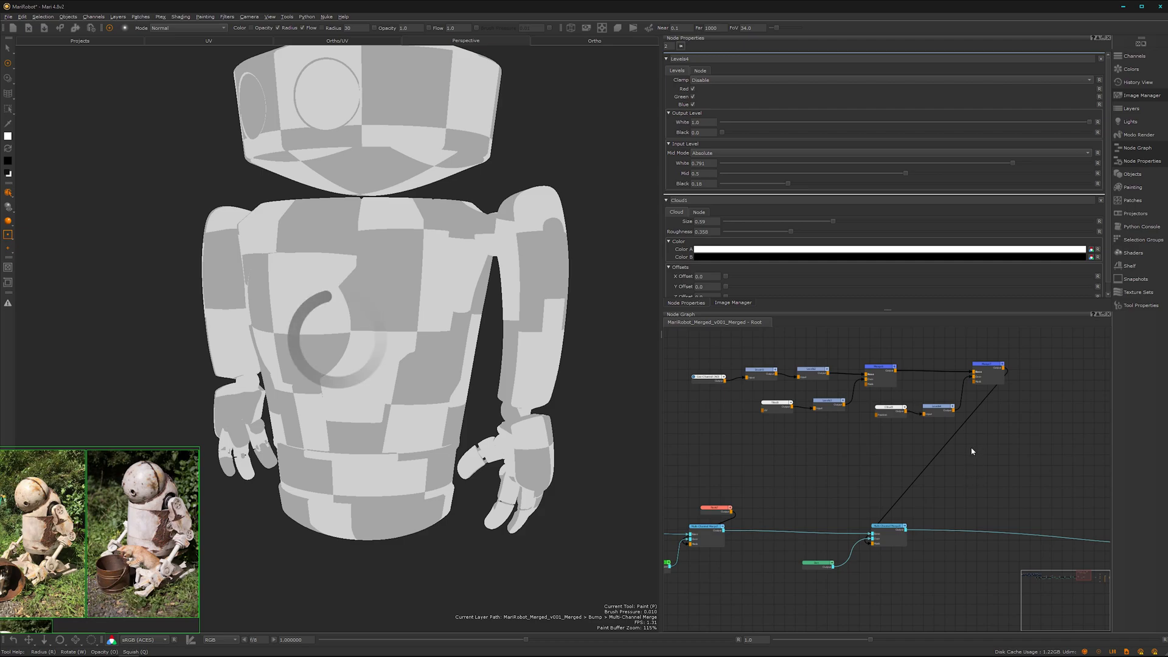
pyautogui.moveTo(365, 387); pyautogui.dragTo(424, 387, button='middle')
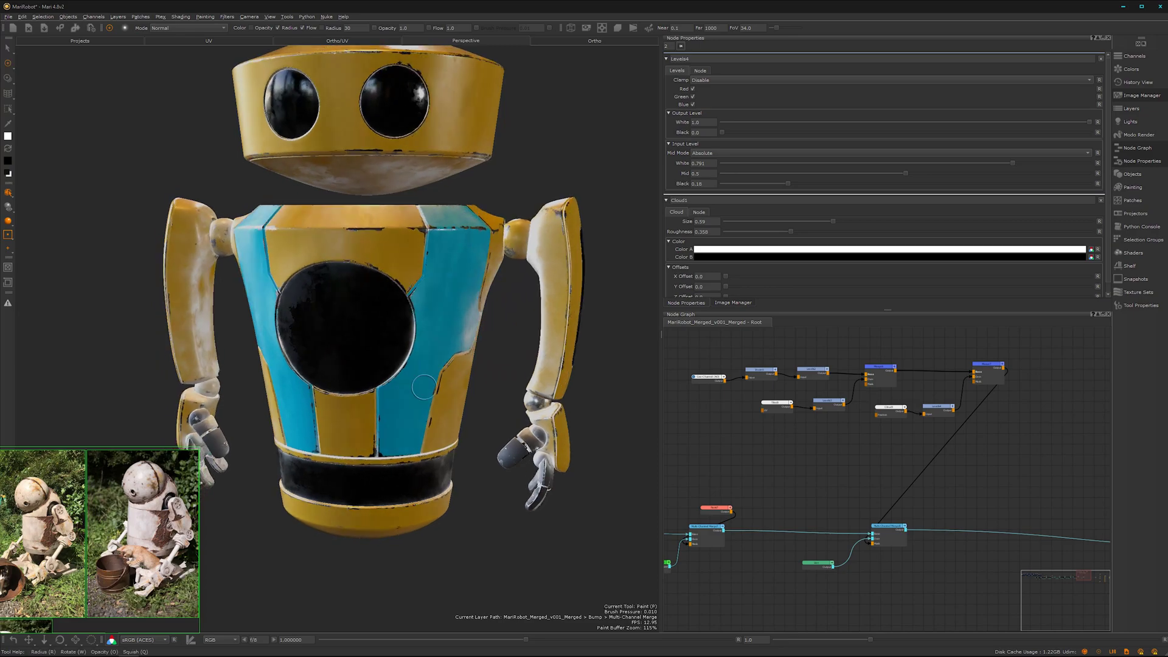
# Step: Open the Dirt material's group and bring up the properties of its Color node
pyautogui.doubleClick(826, 565)
pyautogui.keyDown('alt'); pyautogui.moveTo(870, 387); pyautogui.dragTo(1007, 331, button='right'); pyautogui.keyUp('alt')
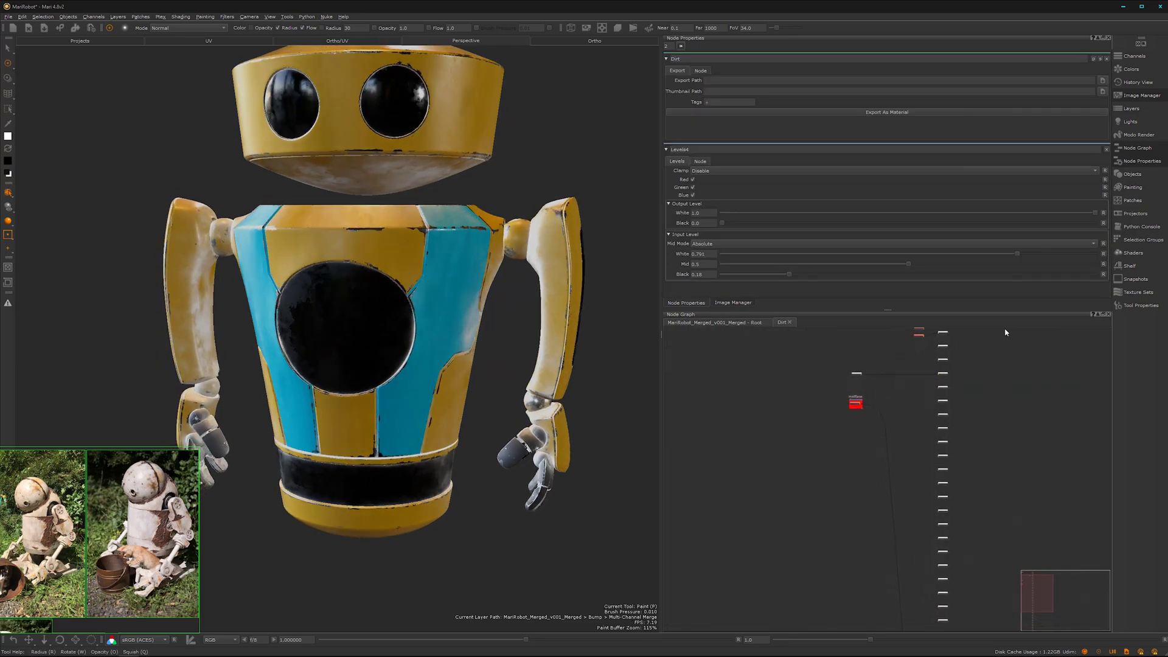
pyautogui.keyDown('alt'); pyautogui.moveTo(923, 412); pyautogui.dragTo(886, 558, button='middle'); pyautogui.keyUp('alt')
pyautogui.keyDown('alt'); pyautogui.moveTo(822, 483); pyautogui.dragTo(1028, 374, button='right'); pyautogui.keyUp('alt')
pyautogui.moveTo(947, 407); pyautogui.dragTo(951, 516, button='middle')
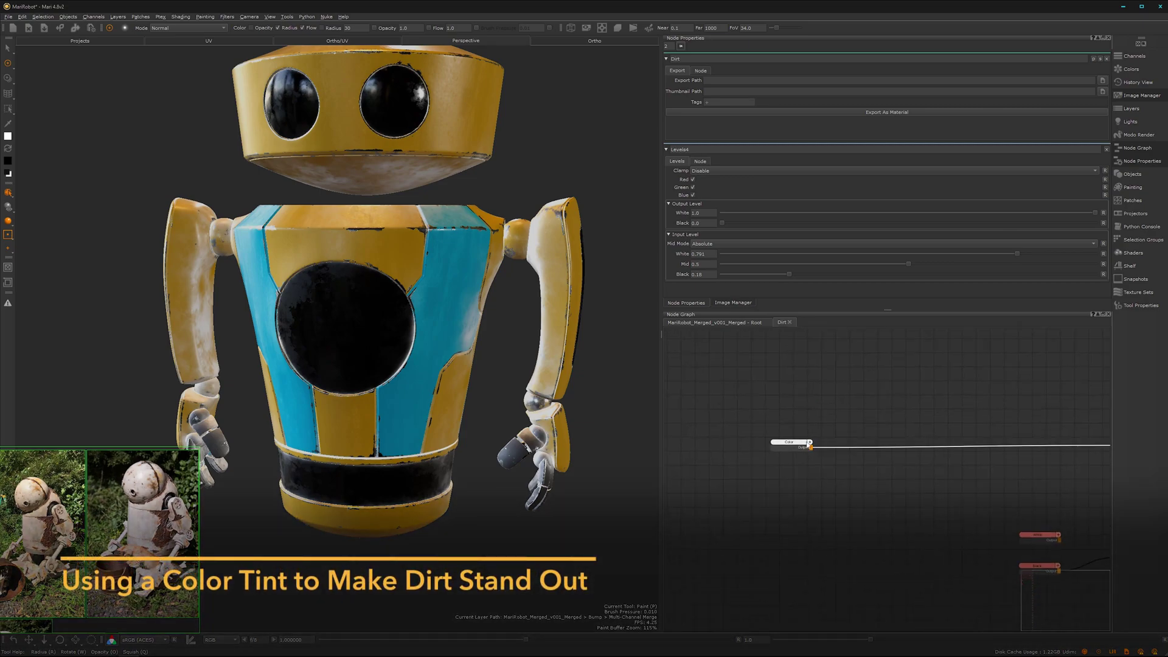
pyautogui.moveTo(791, 443); pyautogui.dragTo(783, 436)
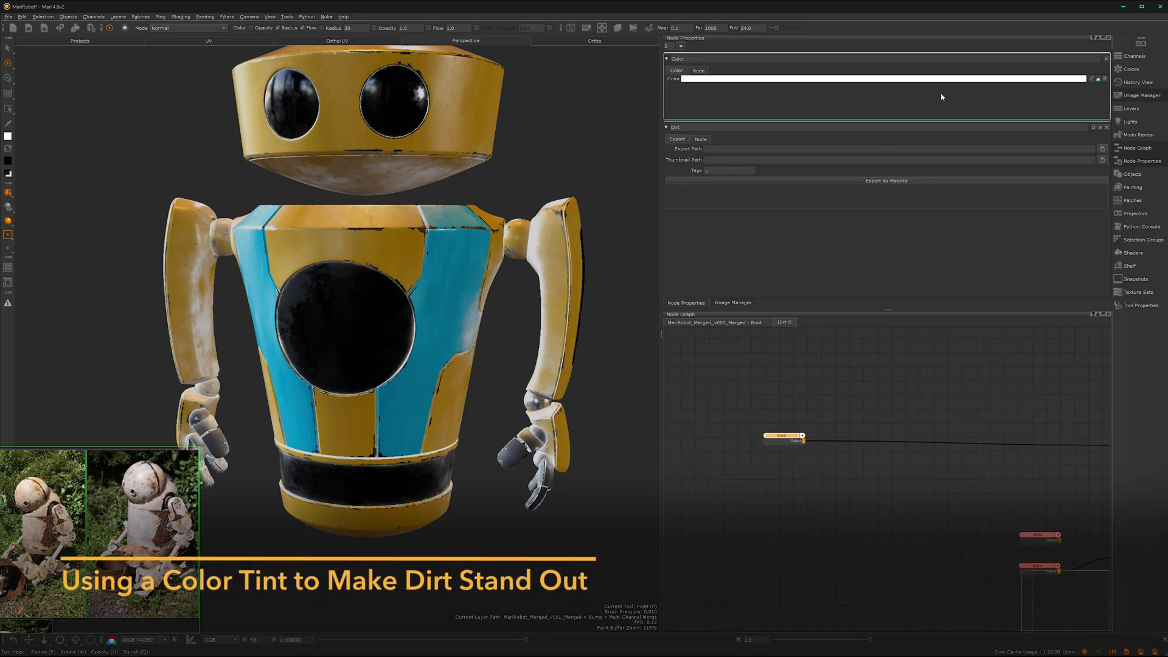
# Step: Set the Dirt material's Color to pure red (1, 0, 0) and inspect where the dirt falls on the robot
pyautogui.click(933, 80)
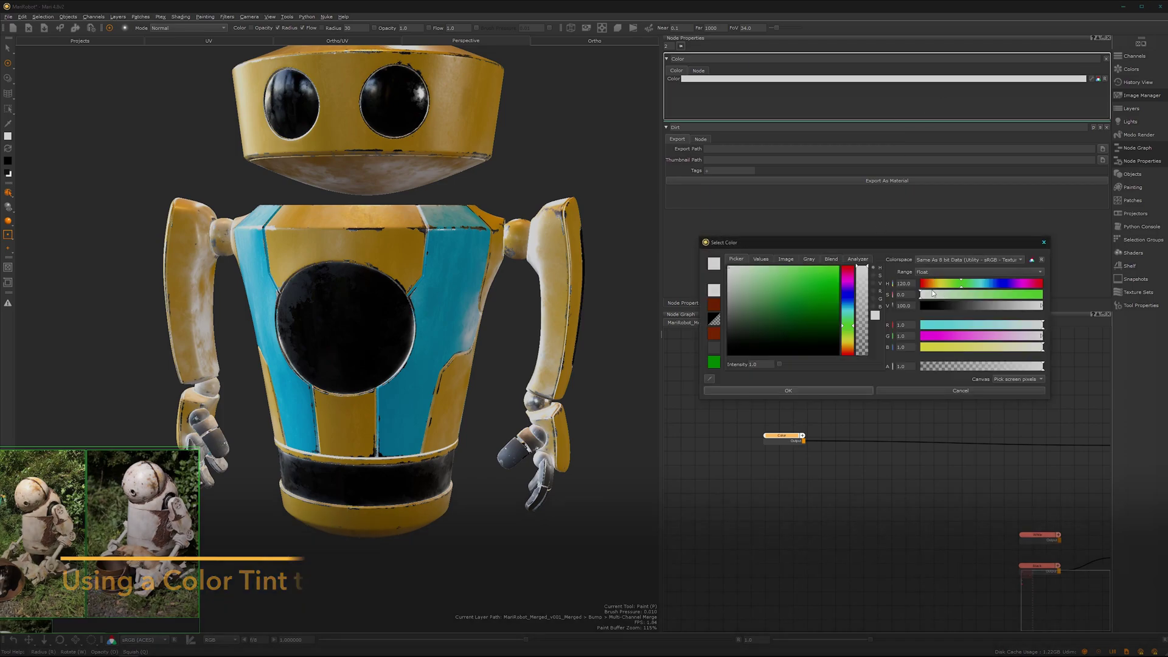
pyautogui.moveTo(932, 289); pyautogui.dragTo(919, 291)
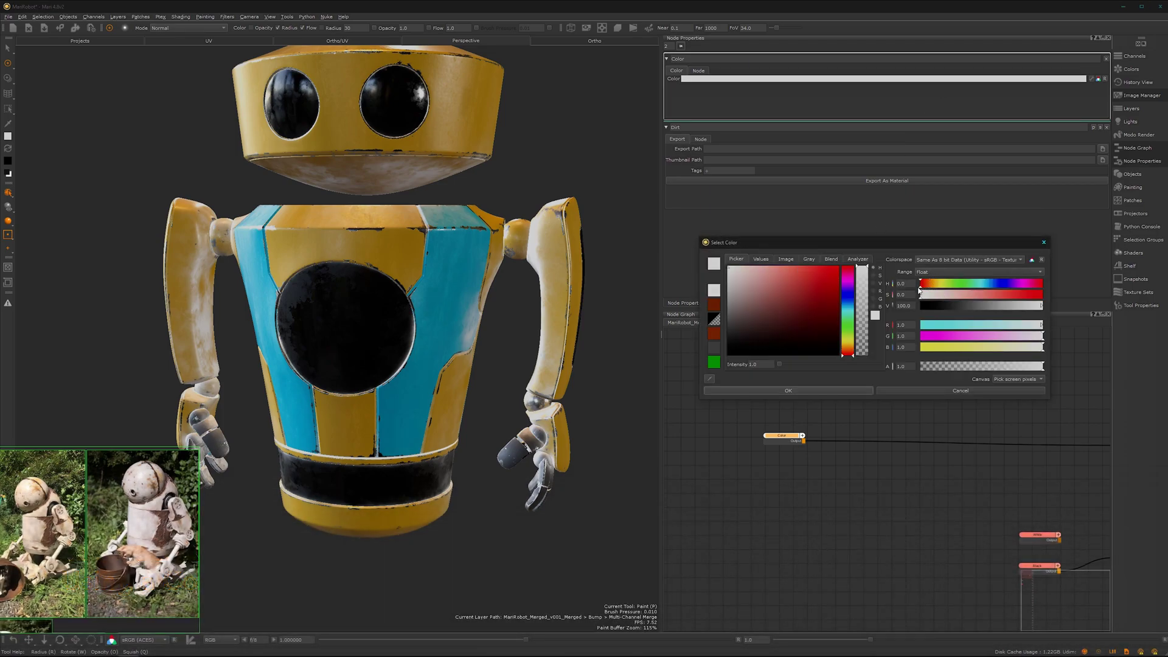
pyautogui.moveTo(791, 296); pyautogui.dragTo(864, 244)
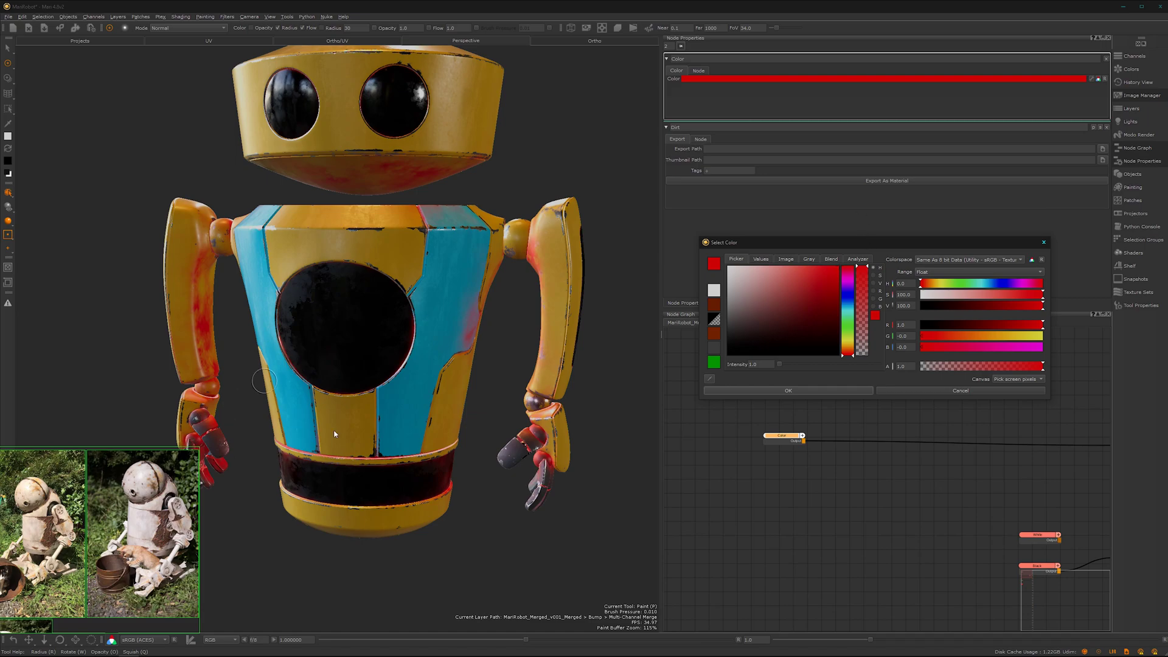
pyautogui.click(823, 390)
pyautogui.moveTo(437, 379)
pyautogui.keyDown('alt'); pyautogui.mouseDown()
pyautogui.moveTo(441, 390)
pyautogui.moveTo(576, 380)
pyautogui.moveTo(436, 402)
pyautogui.moveTo(373, 441)
pyautogui.moveTo(409, 404)
pyautogui.moveTo(404, 344)
pyautogui.moveTo(456, 369)
pyautogui.moveTo(354, 332)
pyautogui.mouseUp(); pyautogui.keyUp('alt')
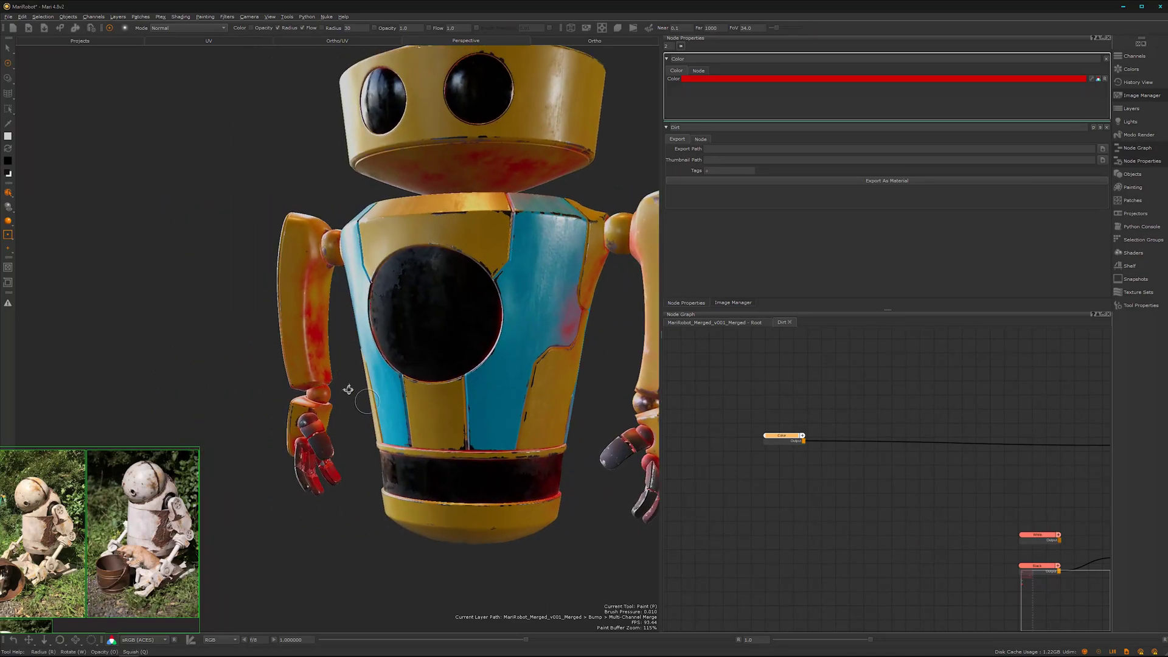
pyautogui.keyDown('alt'); pyautogui.moveTo(364, 401); pyautogui.dragTo(353, 376); pyautogui.keyUp('alt')
pyautogui.keyDown('alt'); pyautogui.moveTo(318, 506); pyautogui.dragTo(258, 416, button='middle'); pyautogui.keyUp('alt')
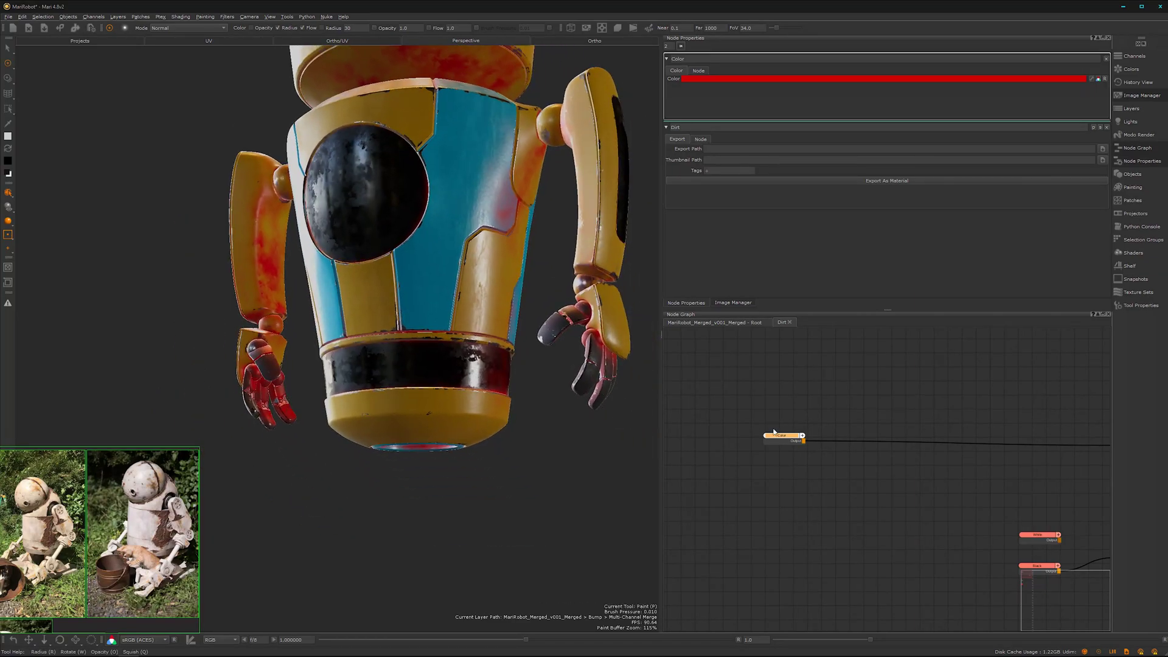
# Step: Return to the root graph and add a third Merge node after the Cloud merge, spaced farther along the chain
pyautogui.click(717, 322)
pyautogui.scroll(-1, 957, 444)
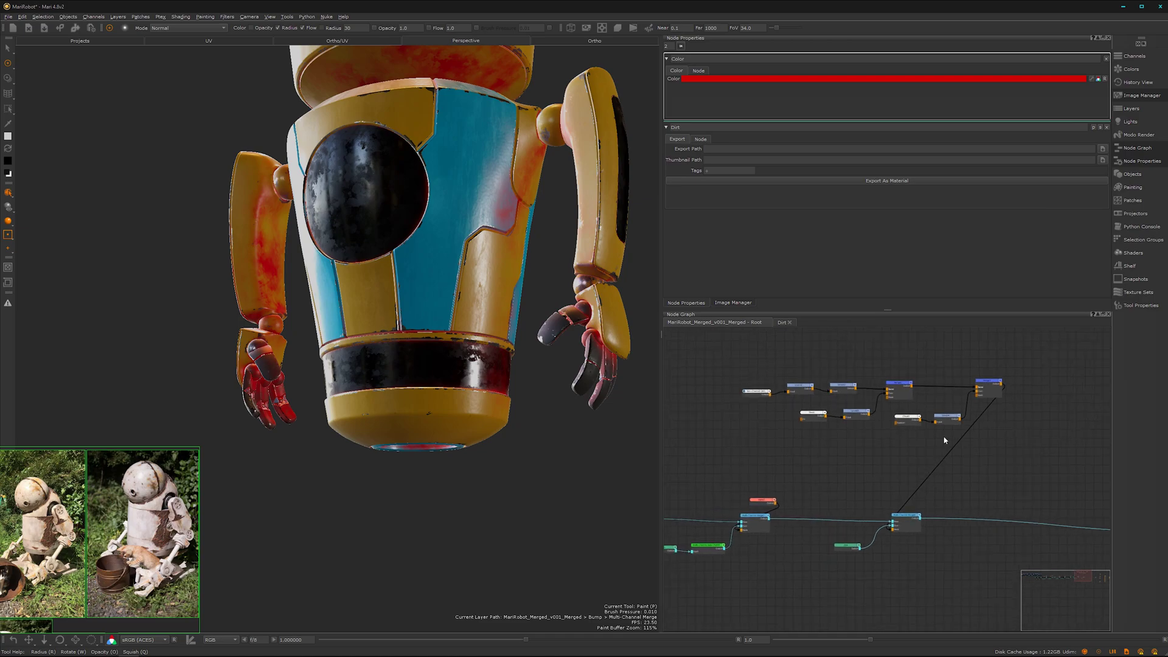
pyautogui.moveTo(862, 475); pyautogui.dragTo(785, 510, button='middle')
pyautogui.scroll(2, 990, 433)
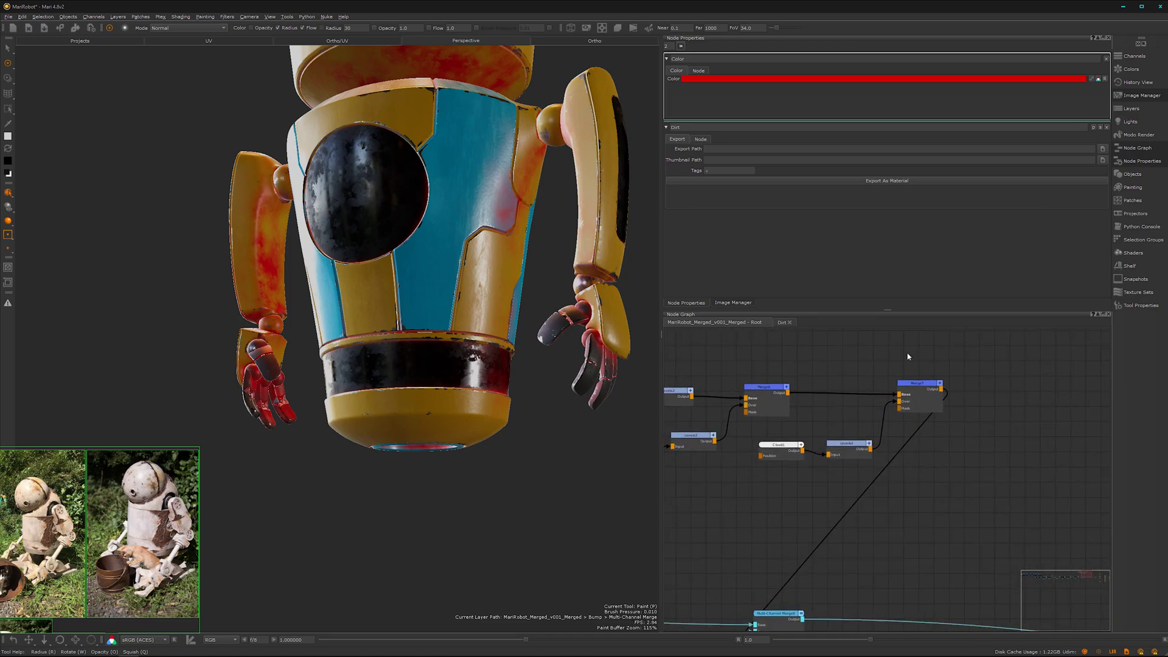
pyautogui.click(916, 384)
pyautogui.press('m')
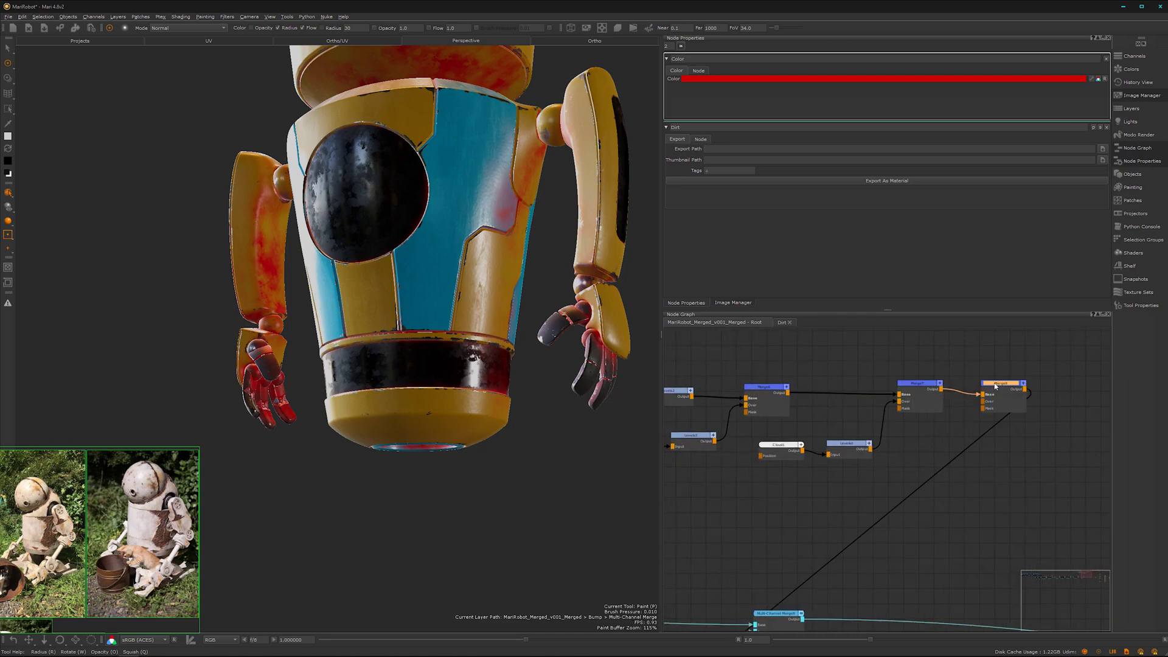
pyautogui.moveTo(995, 387); pyautogui.dragTo(1044, 389)
# Step: Add a 4096 x 4096 8-bit Paint node and connect it to the third Merge's Over input, keeping the Cloud merge on Base
pyautogui.click(937, 451)
pyautogui.press('p')
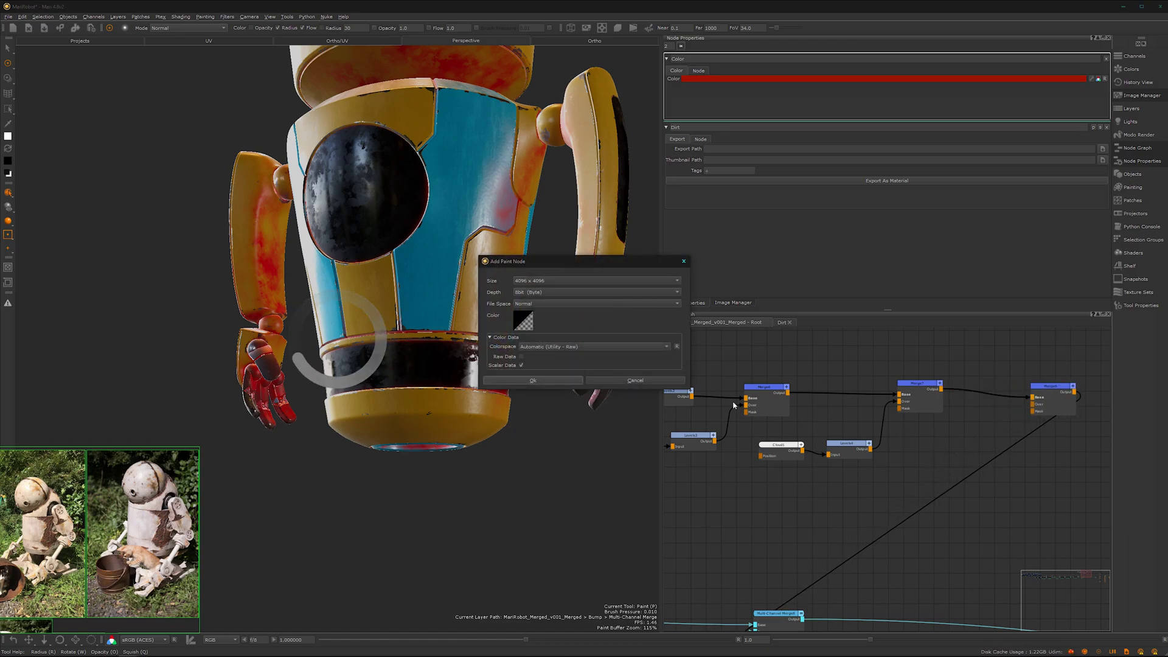
pyautogui.click(533, 381)
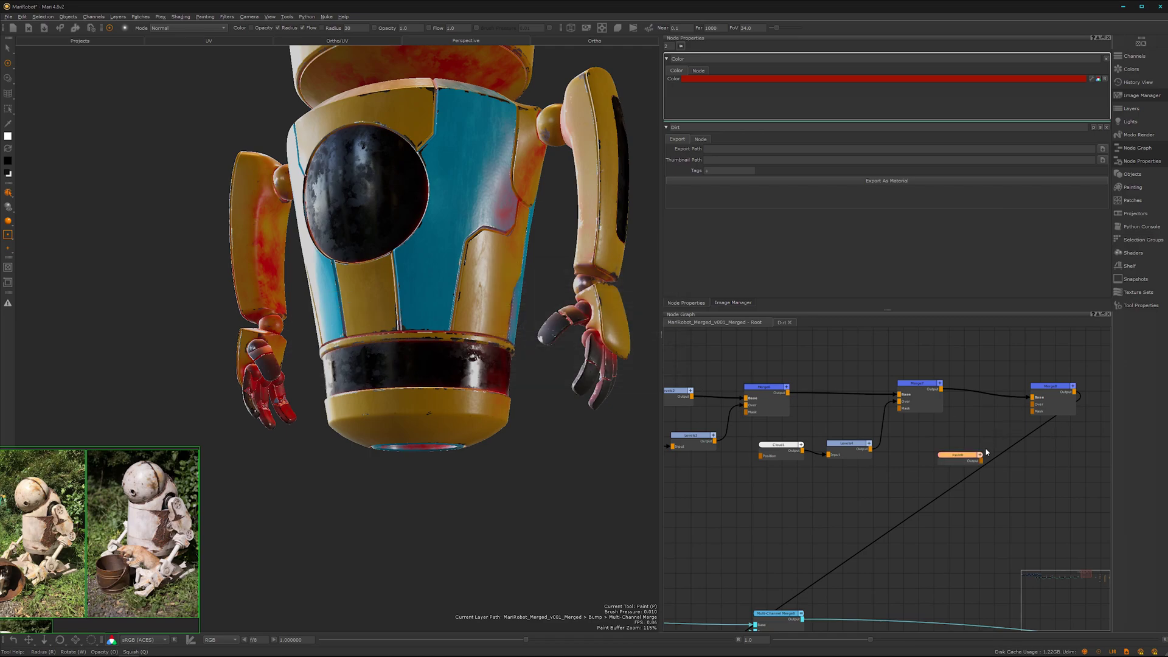
pyautogui.moveTo(982, 463); pyautogui.dragTo(1032, 397)
pyautogui.moveTo(941, 394); pyautogui.dragTo(1032, 398)
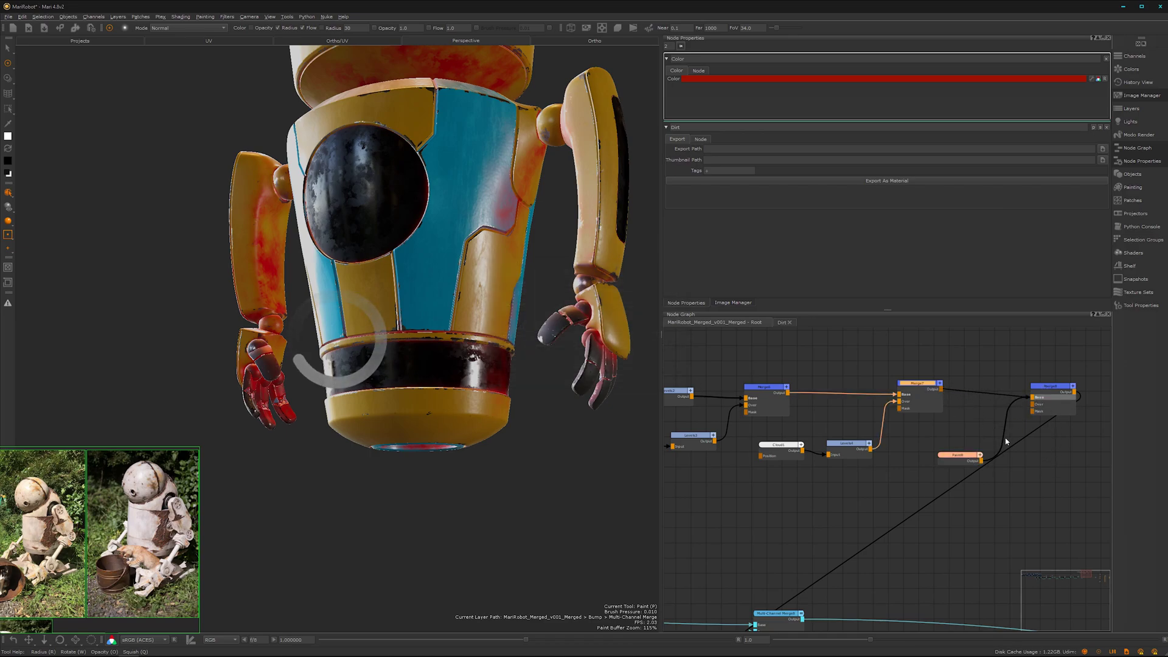
pyautogui.moveTo(982, 464); pyautogui.dragTo(1040, 408)
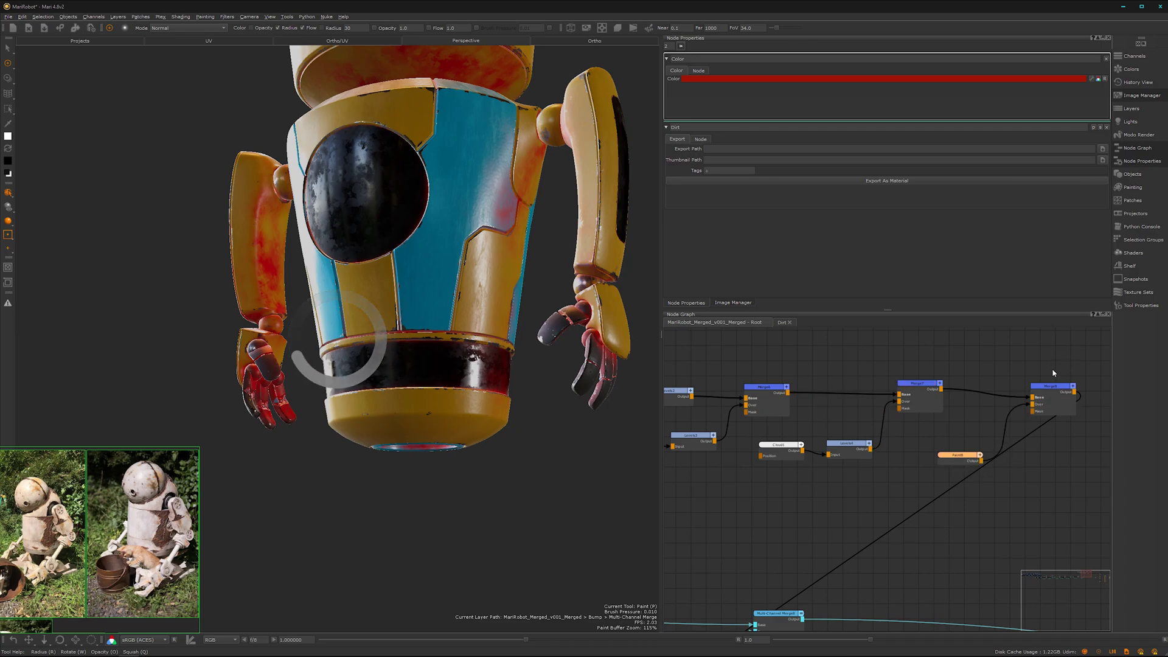
# Step: Align the third Merge node in the chain and select the Paint node feeding it, framing the robot's front for painting
pyautogui.click(1052, 390)
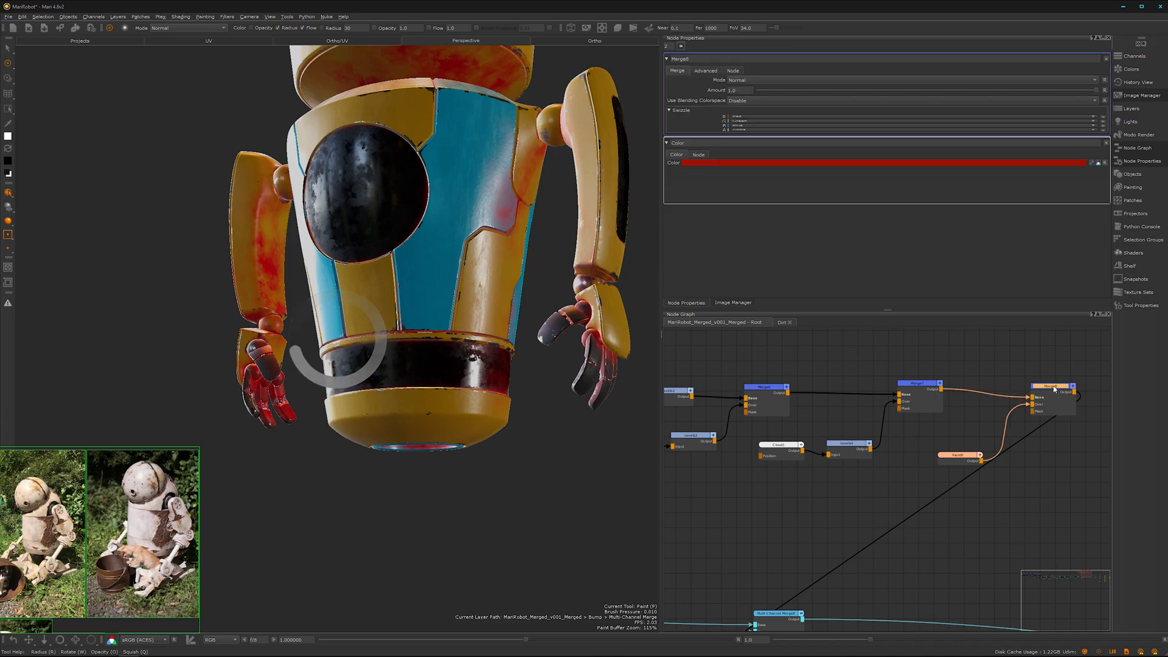
pyautogui.click(953, 454)
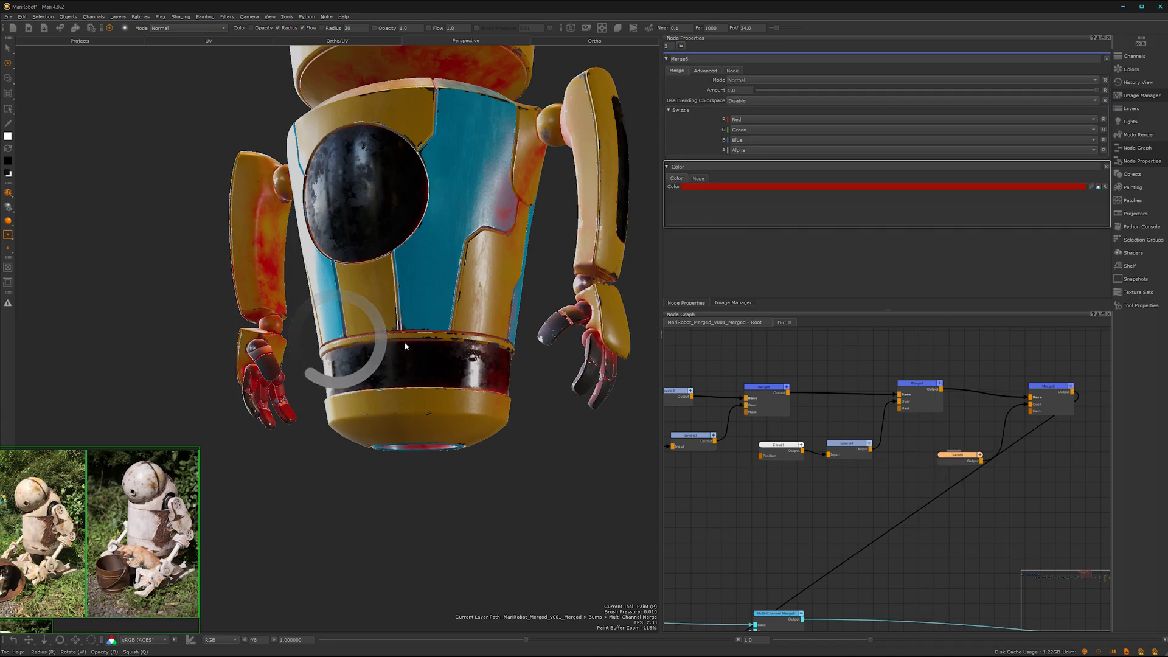
pyautogui.keyDown('alt'); pyautogui.moveTo(400, 272); pyautogui.dragTo(384, 342, button='middle'); pyautogui.keyUp('alt')
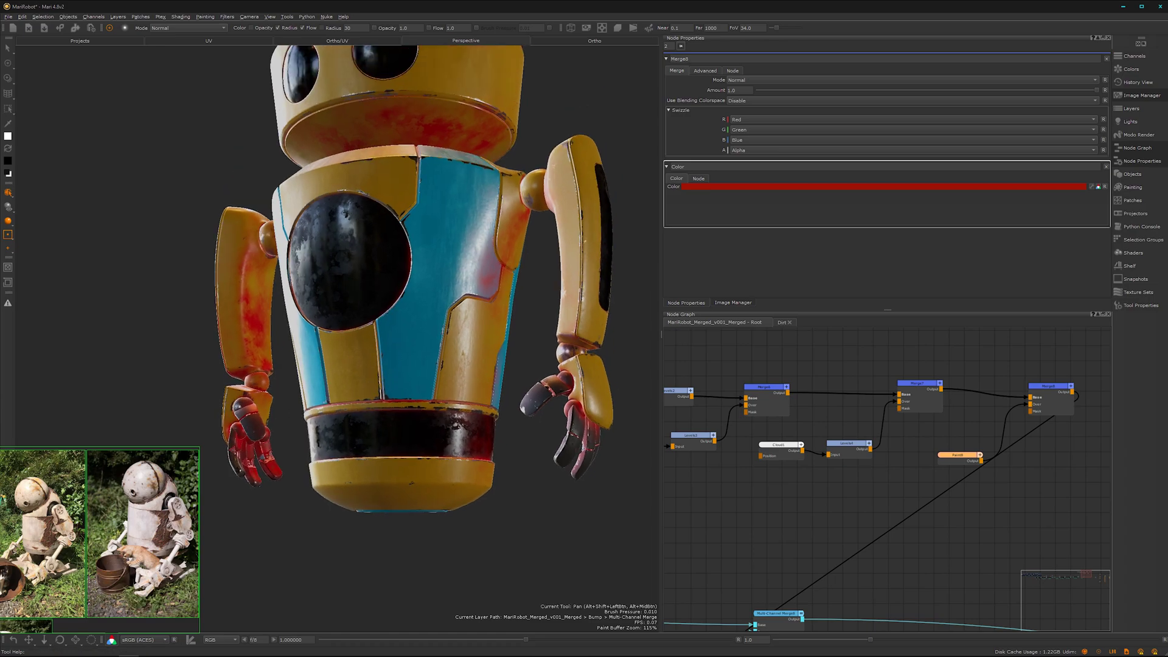
pyautogui.keyDown('alt'); pyautogui.moveTo(385, 328); pyautogui.dragTo(429, 325); pyautogui.keyUp('alt')
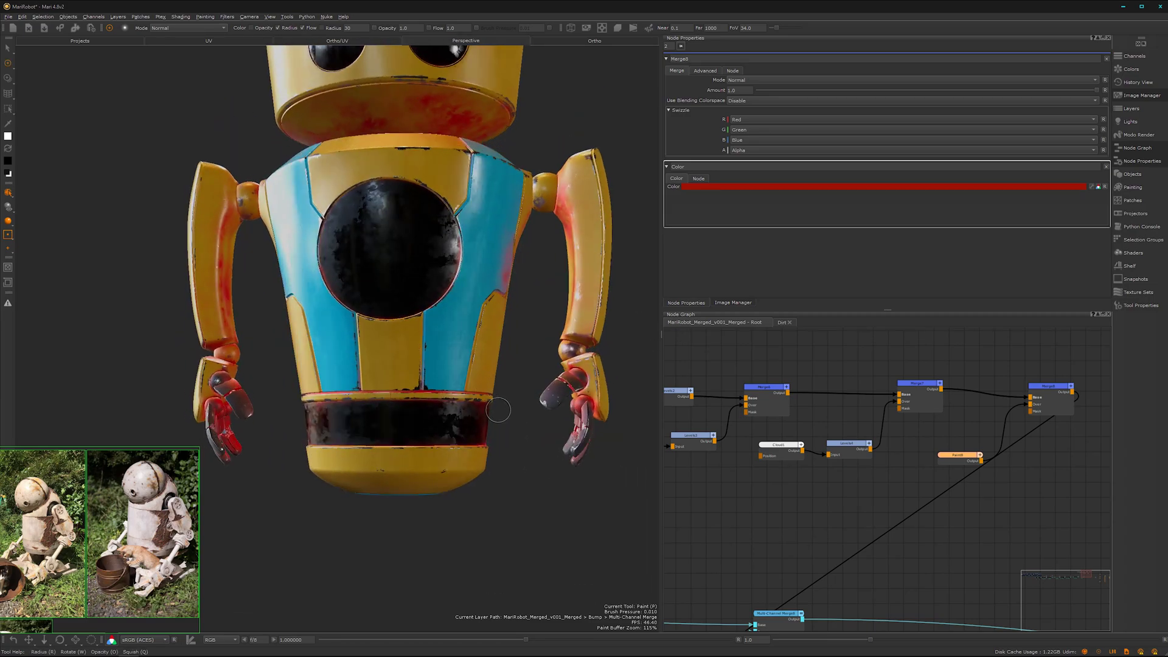
# Step: Pick a soft splotchy brush from the Organic Brushes shelf for hand painting the dirt mask
pyautogui.press('k')
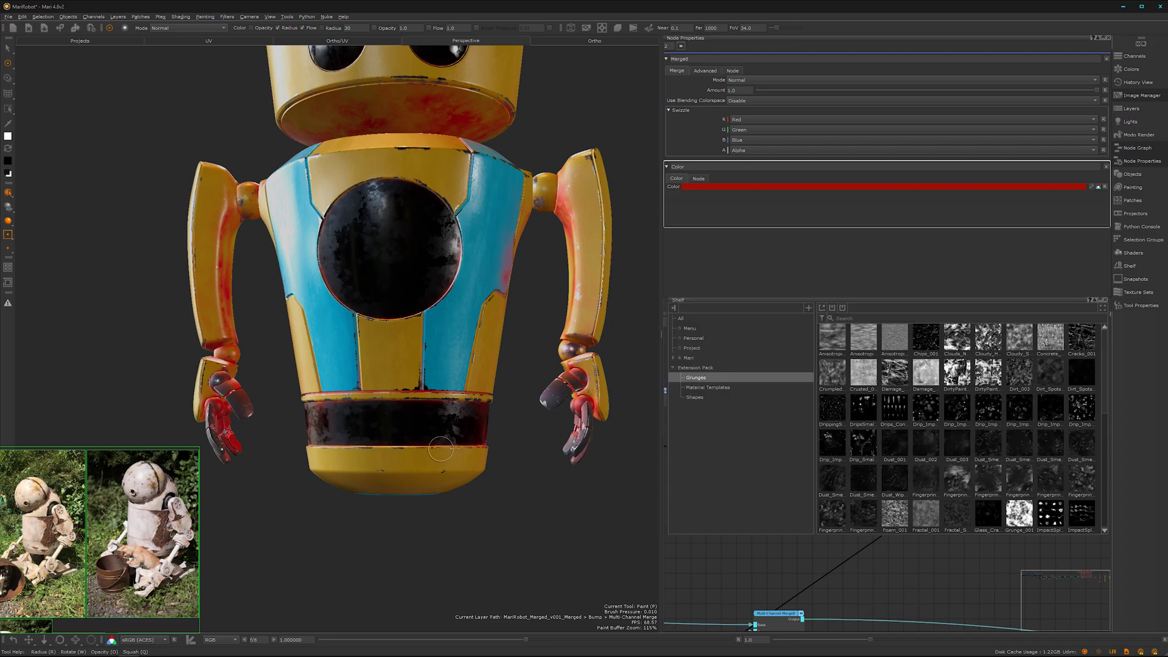
pyautogui.click(673, 359)
pyautogui.click(710, 417)
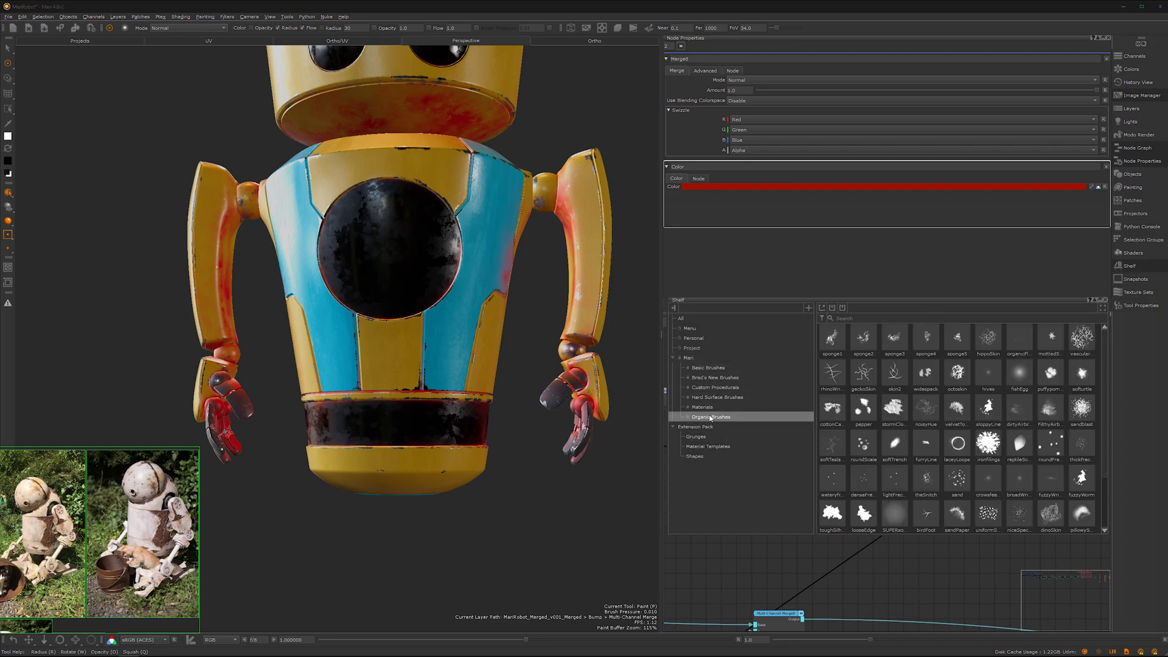
pyautogui.scroll(-2, 1035, 449)
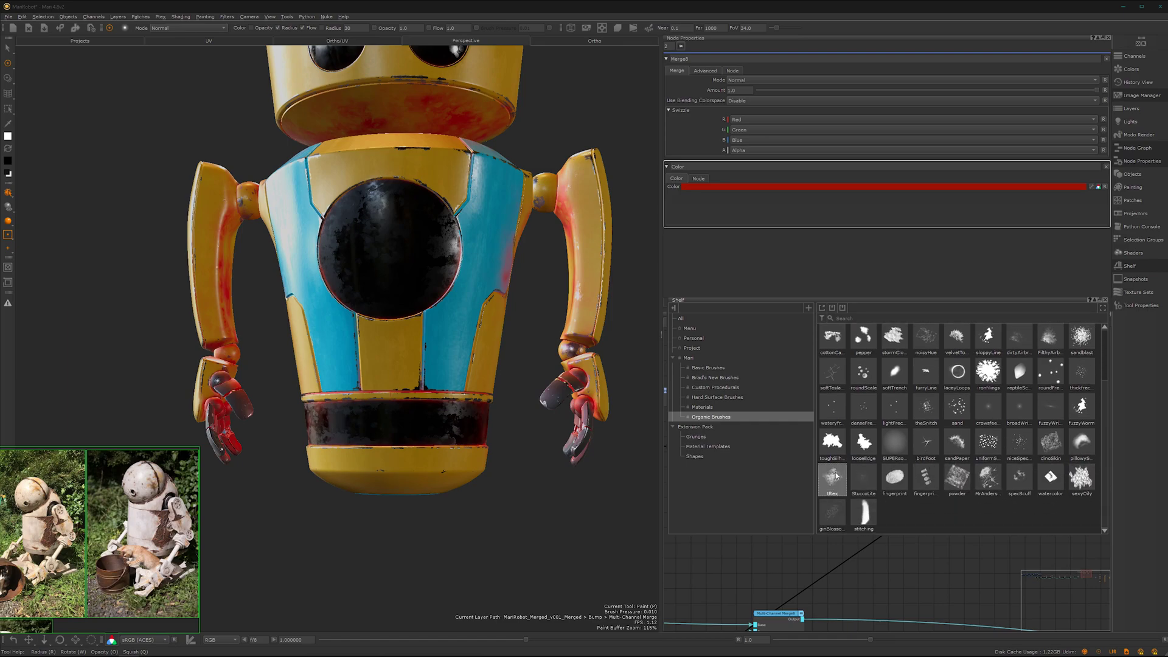
pyautogui.keyDown('alt'); pyautogui.moveTo(479, 433); pyautogui.dragTo(483, 469, button='middle'); pyautogui.keyUp('alt')
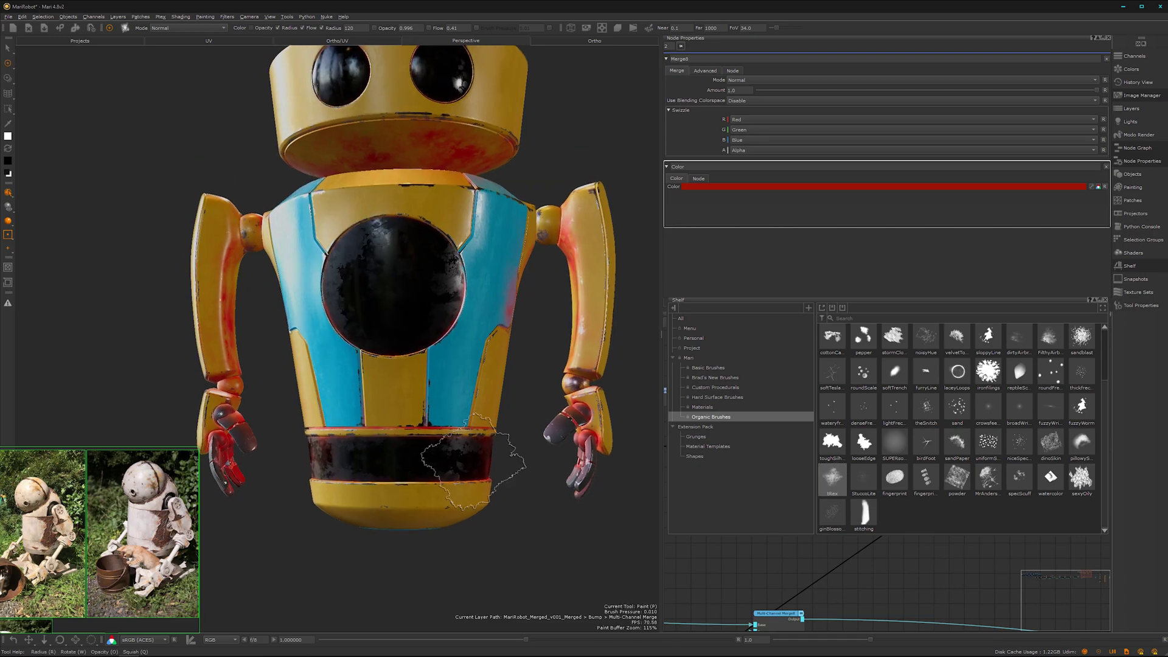
pyautogui.press('k')
# Step: Switch the paint colour to black and paint away the dirt on the lower inner side of the robot's right arm
pyautogui.keyDown('alt'); pyautogui.moveTo(489, 455); pyautogui.dragTo(461, 452); pyautogui.keyUp('alt')
pyautogui.press('space')
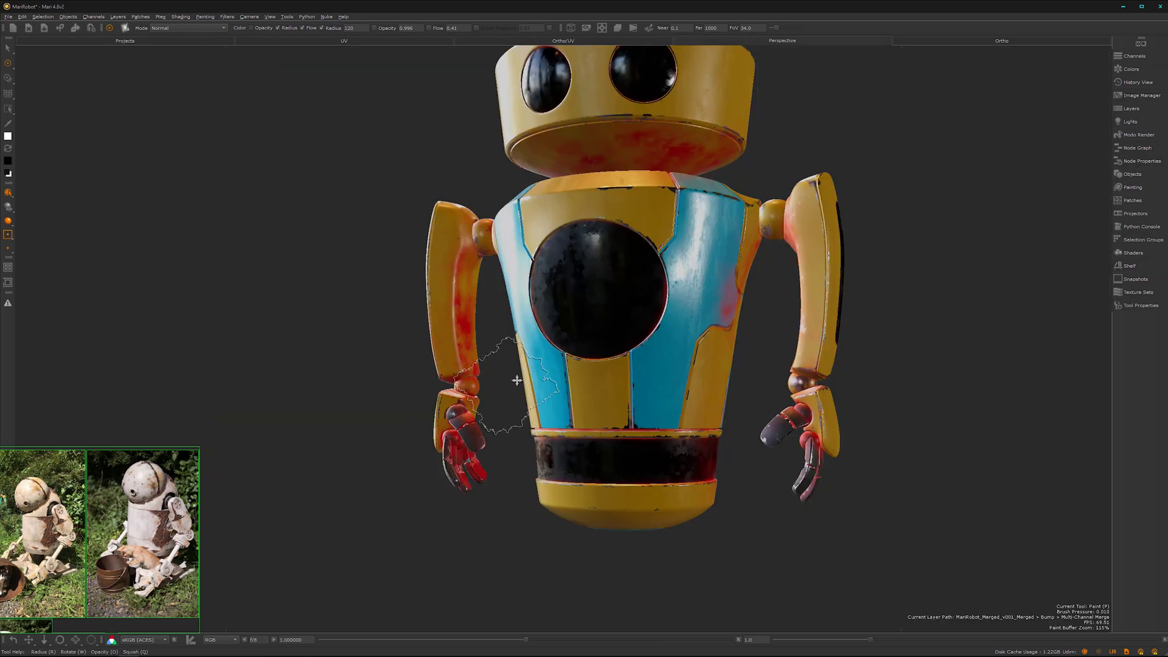
pyautogui.keyDown('alt'); pyautogui.moveTo(517, 381); pyautogui.dragTo(499, 426, button='middle'); pyautogui.keyUp('alt')
pyautogui.keyDown('alt'); pyautogui.moveTo(499, 426); pyautogui.dragTo(444, 404, button='right'); pyautogui.keyUp('alt')
pyautogui.keyDown('alt'); pyautogui.moveTo(439, 374); pyautogui.dragTo(528, 323, button='middle'); pyautogui.keyUp('alt')
pyautogui.keyDown('alt'); pyautogui.moveTo(528, 322); pyautogui.dragTo(484, 357); pyautogui.keyUp('alt')
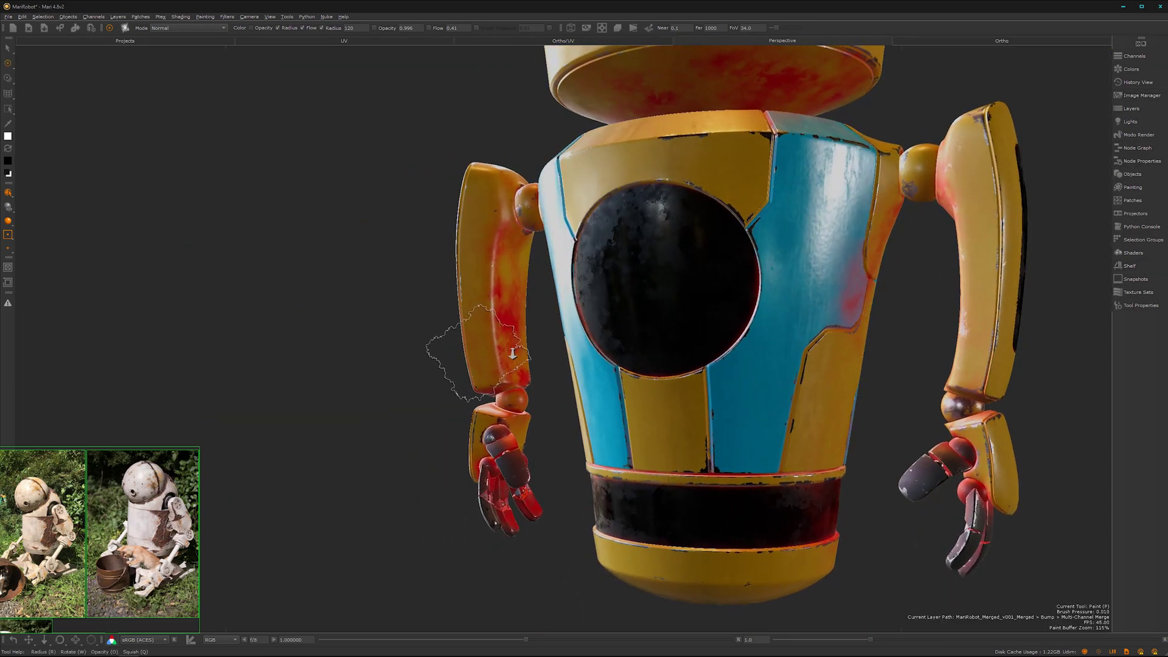
pyautogui.keyDown('alt'); pyautogui.moveTo(484, 358); pyautogui.dragTo(520, 326, button='right'); pyautogui.keyUp('alt')
pyautogui.press('x')
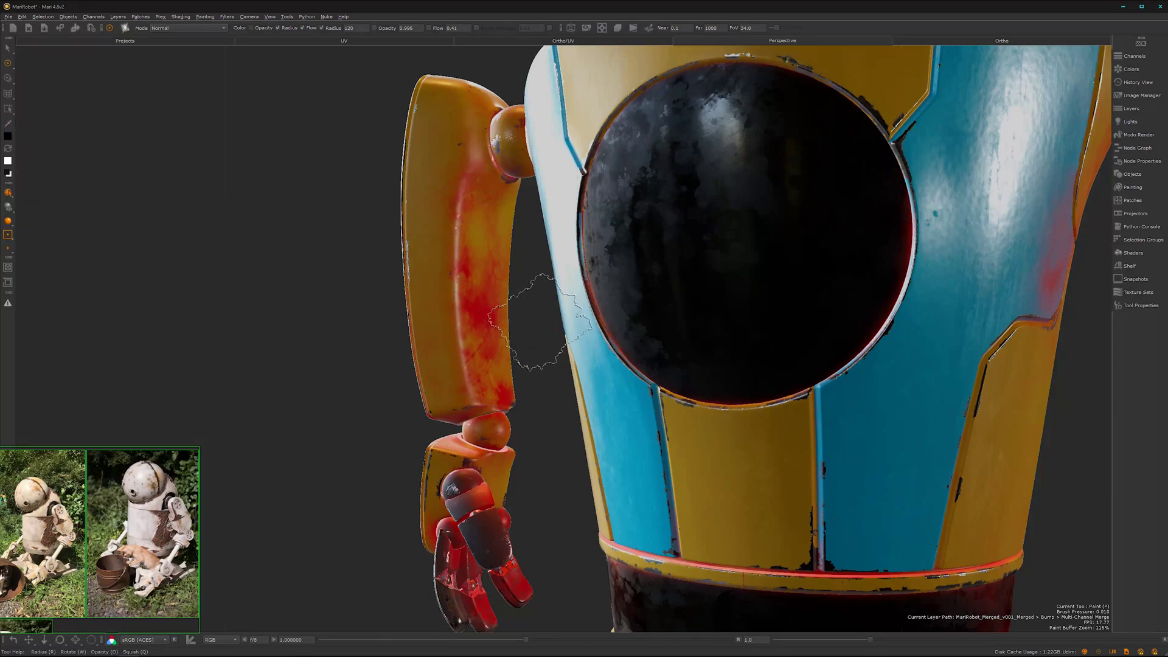
pyautogui.moveTo(510, 347); pyautogui.dragTo(472, 320)
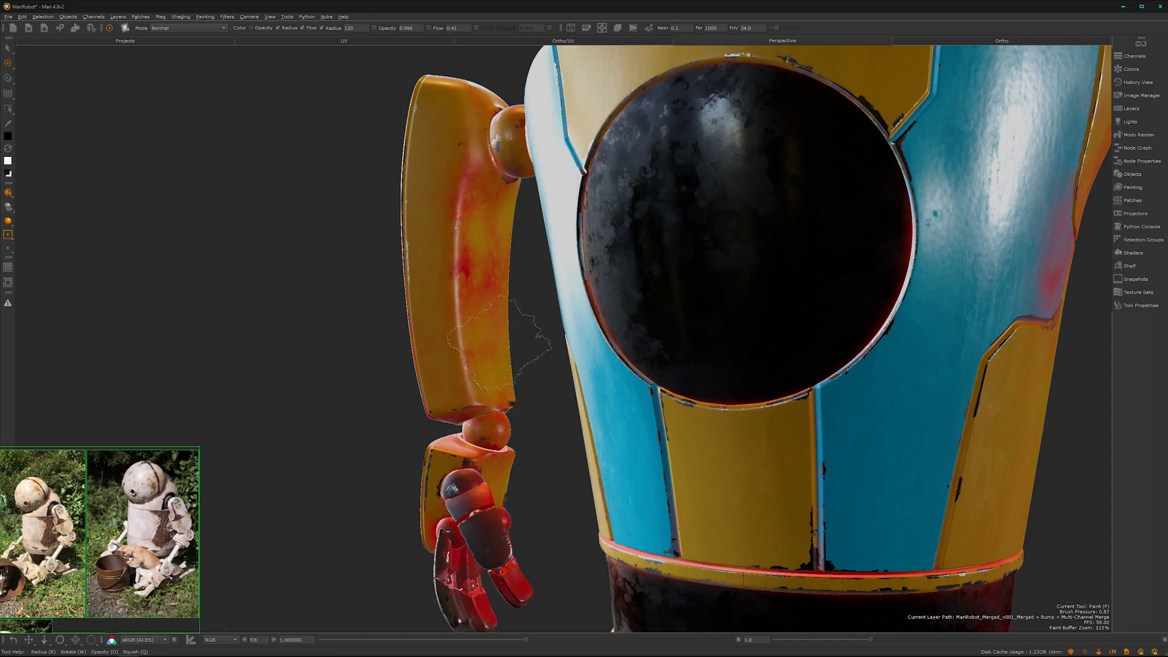
pyautogui.moveTo(500, 394); pyautogui.dragTo(515, 438)
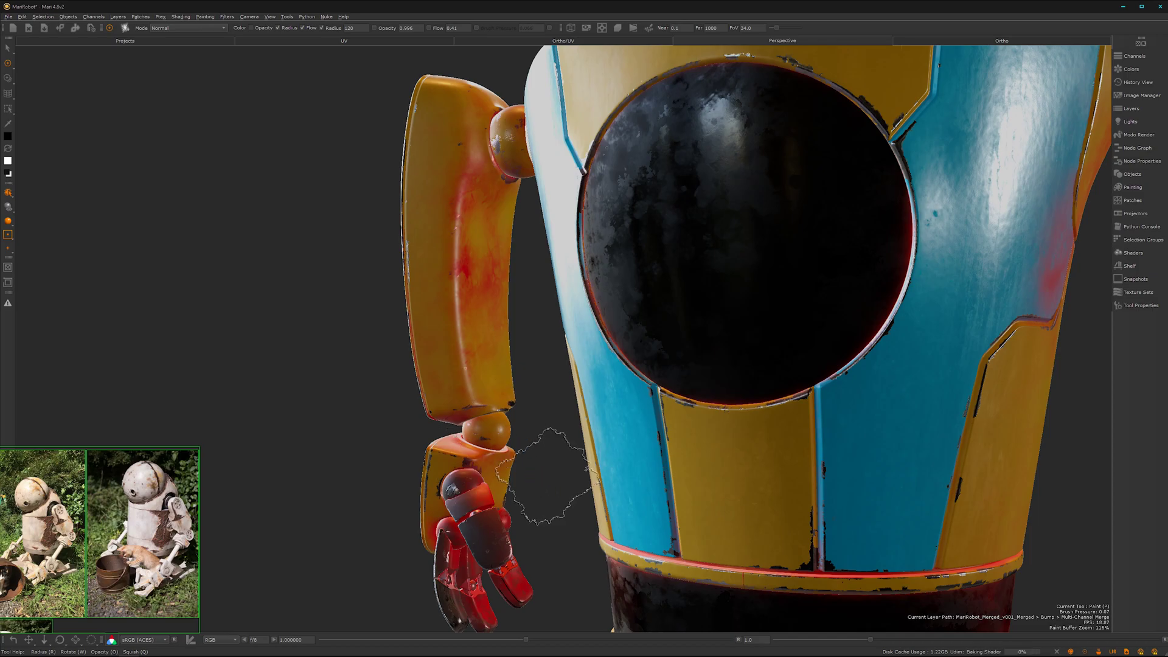
# Step: Paint black over the dirt on the palm and finger joints of the robot's right hand
pyautogui.keyDown('alt'); pyautogui.moveTo(557, 483); pyautogui.dragTo(554, 386); pyautogui.keyUp('alt')
pyautogui.keyDown('alt'); pyautogui.moveTo(554, 387); pyautogui.dragTo(590, 267, button='middle'); pyautogui.keyUp('alt')
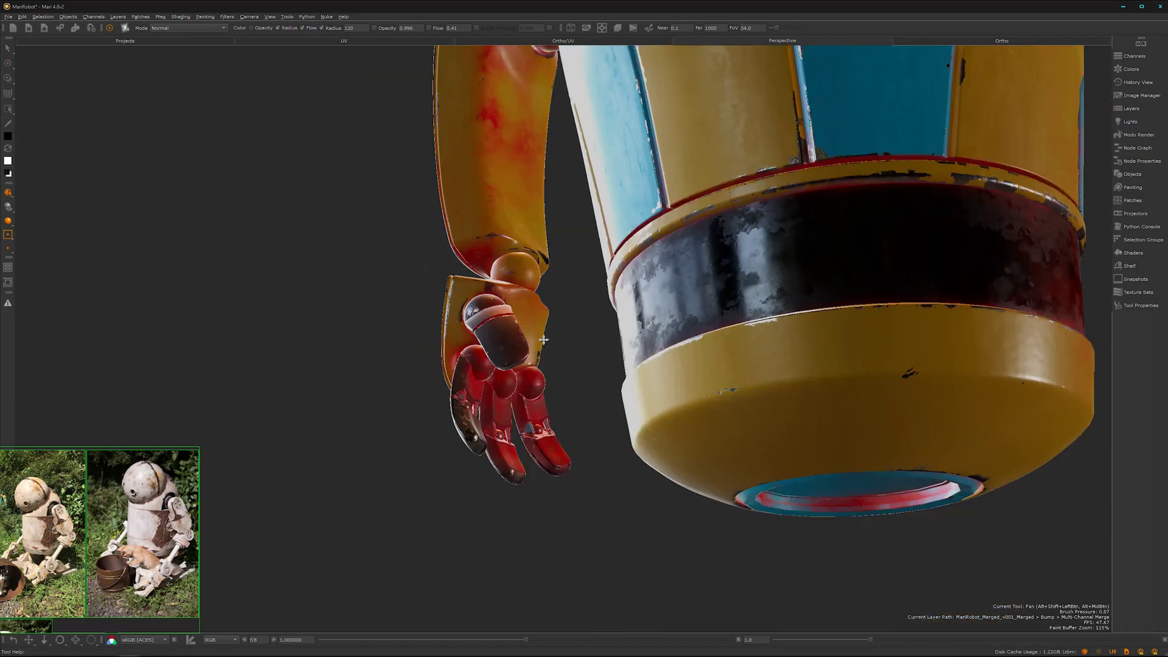
pyautogui.keyDown('alt'); pyautogui.moveTo(547, 341); pyautogui.dragTo(578, 304); pyautogui.keyUp('alt')
pyautogui.keyDown('alt'); pyautogui.moveTo(541, 395); pyautogui.dragTo(602, 420, button='right'); pyautogui.keyUp('alt')
pyautogui.keyDown('alt'); pyautogui.moveTo(602, 426); pyautogui.dragTo(563, 330, button='middle'); pyautogui.keyUp('alt')
pyautogui.moveTo(562, 331)
pyautogui.keyDown('alt'); pyautogui.mouseDown()
pyautogui.moveTo(503, 308)
pyautogui.moveTo(595, 319)
pyautogui.mouseUp(); pyautogui.keyUp('alt')
pyautogui.keyDown('alt'); pyautogui.moveTo(696, 374); pyautogui.dragTo(616, 331, button='middle'); pyautogui.keyUp('alt')
pyautogui.moveTo(615, 331); pyautogui.dragTo(658, 369)
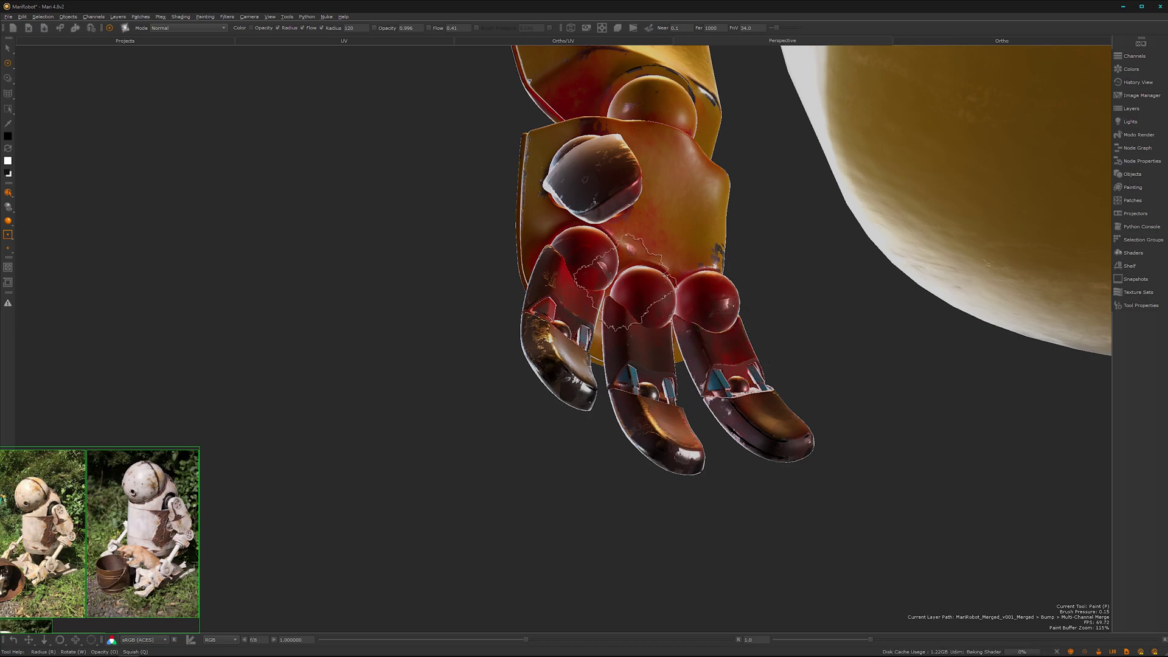
# Step: Paint black over the heavy dirt on the fingers and palm of the robot's left hand
pyautogui.moveTo(803, 405)
pyautogui.keyDown('alt'); pyautogui.mouseDown(button='right')
pyautogui.moveTo(605, 448)
pyautogui.moveTo(693, 394)
pyautogui.moveTo(605, 477)
pyautogui.moveTo(724, 392)
pyautogui.moveTo(755, 296)
pyautogui.mouseUp(button='right'); pyautogui.keyUp('alt')
pyautogui.keyDown('alt'); pyautogui.moveTo(766, 290); pyautogui.dragTo(721, 341); pyautogui.keyUp('alt')
pyautogui.moveTo(730, 335)
pyautogui.keyDown('alt'); pyautogui.mouseDown(button='right')
pyautogui.moveTo(748, 377)
pyautogui.moveTo(724, 414)
pyautogui.mouseUp(button='right'); pyautogui.keyUp('alt')
pyautogui.keyDown('alt'); pyautogui.moveTo(721, 396); pyautogui.dragTo(761, 331); pyautogui.keyUp('alt')
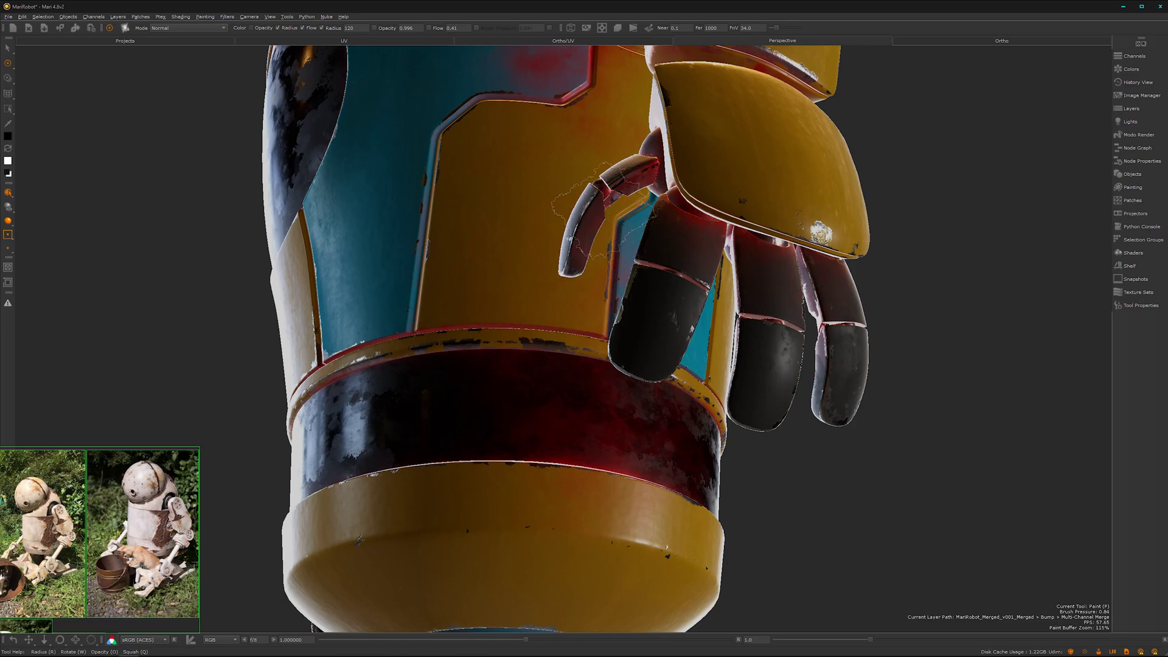
pyautogui.moveTo(681, 331)
pyautogui.keyDown('alt'); pyautogui.mouseDown()
pyautogui.moveTo(939, 393)
pyautogui.moveTo(979, 414)
pyautogui.mouseUp(); pyautogui.keyUp('alt')
pyautogui.keyDown('alt'); pyautogui.moveTo(885, 481); pyautogui.dragTo(787, 395, button='middle'); pyautogui.keyUp('alt')
pyautogui.keyDown('alt'); pyautogui.moveTo(788, 399); pyautogui.dragTo(847, 417, button='right'); pyautogui.keyUp('alt')
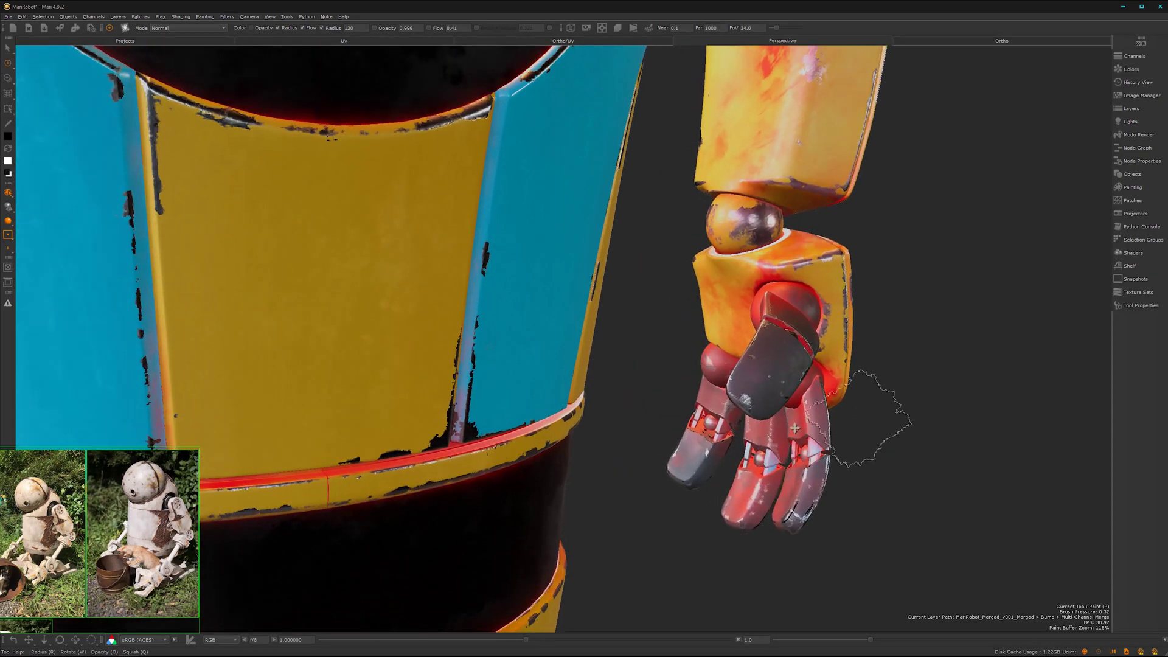
pyautogui.keyDown('alt'); pyautogui.moveTo(836, 459); pyautogui.dragTo(709, 377, button='middle'); pyautogui.keyUp('alt')
pyautogui.keyDown('alt'); pyautogui.moveTo(703, 405); pyautogui.dragTo(666, 422); pyautogui.keyUp('alt')
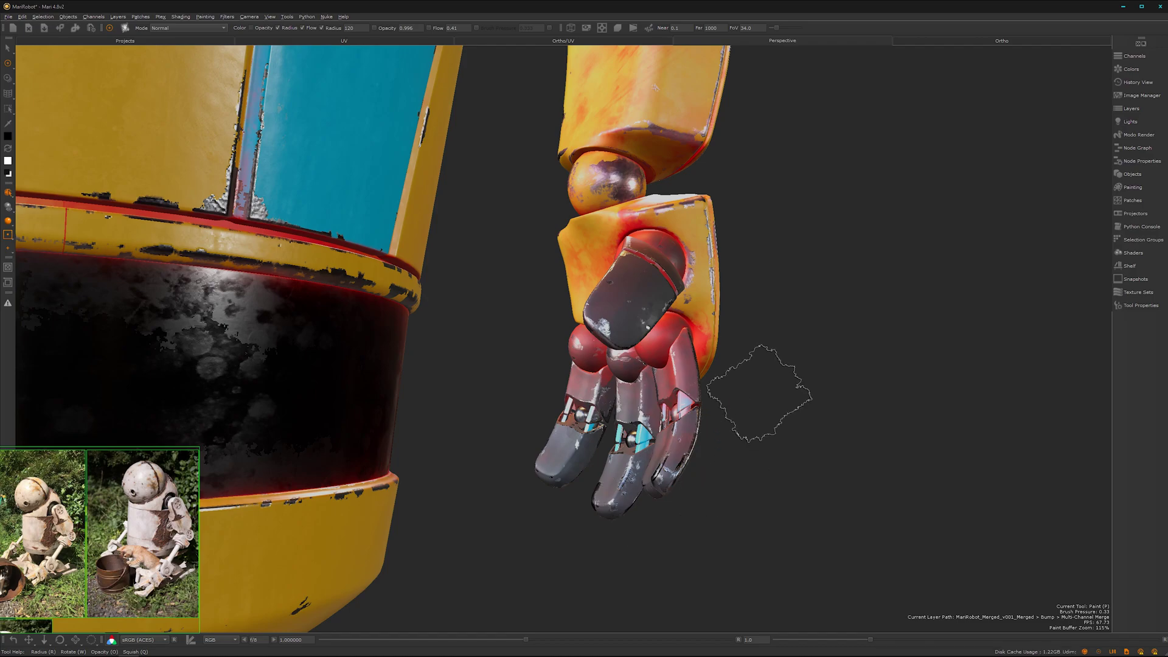
# Step: Reduce the remaining dirt on the fingers of both hands with black paint, working from behind the robot
pyautogui.keyDown('alt'); pyautogui.moveTo(751, 393); pyautogui.dragTo(706, 377, button='right'); pyautogui.keyUp('alt')
pyautogui.keyDown('alt'); pyautogui.moveTo(754, 372); pyautogui.dragTo(753, 372, button='middle'); pyautogui.keyUp('alt')
pyautogui.scroll(-5, 754, 372)
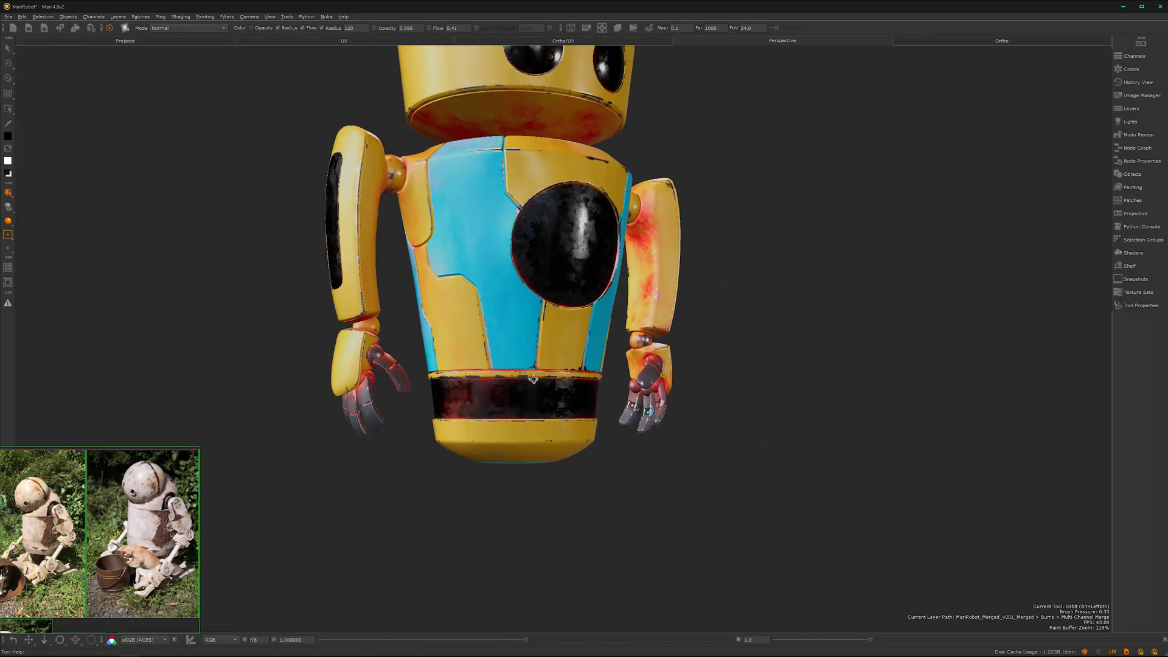
pyautogui.keyDown('alt'); pyautogui.moveTo(708, 389); pyautogui.dragTo(888, 383); pyautogui.keyUp('alt')
pyautogui.scroll(5, 686, 365)
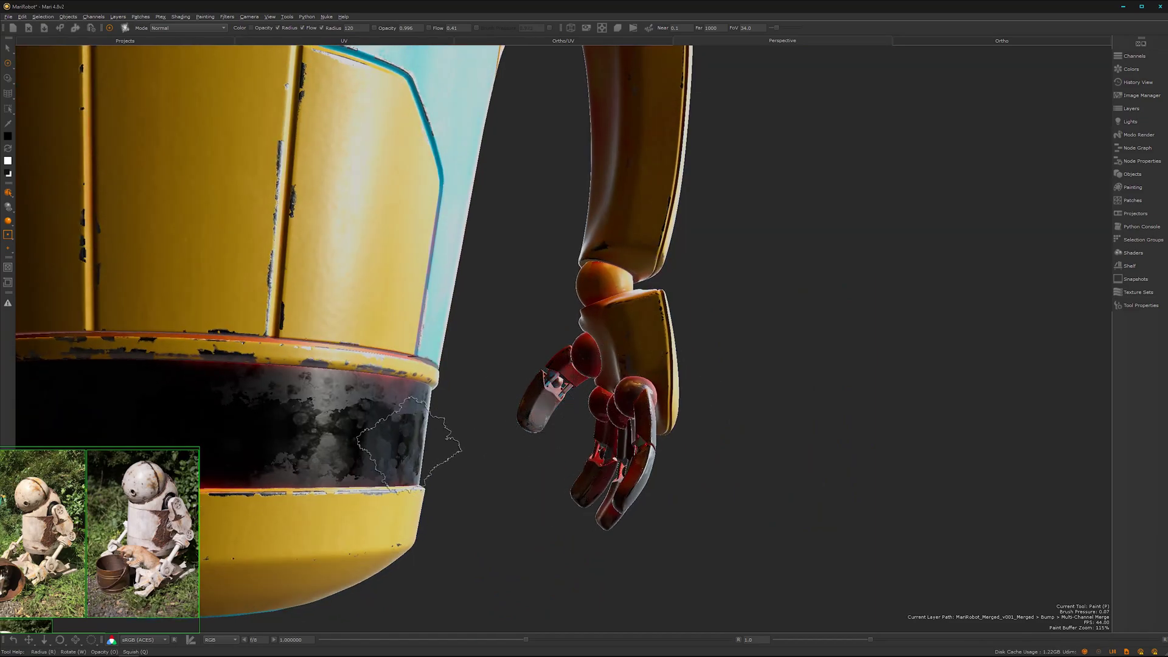
pyautogui.keyDown('alt'); pyautogui.moveTo(409, 445); pyautogui.dragTo(660, 388); pyautogui.keyUp('alt')
pyautogui.moveTo(508, 383)
pyautogui.keyDown('alt'); pyautogui.mouseDown()
pyautogui.moveTo(480, 380)
pyautogui.moveTo(494, 431)
pyautogui.mouseUp(); pyautogui.keyUp('alt')
pyautogui.keyDown('alt'); pyautogui.moveTo(494, 431); pyautogui.dragTo(492, 372, button='middle'); pyautogui.keyUp('alt')
pyautogui.keyDown('alt'); pyautogui.moveTo(492, 372); pyautogui.dragTo(466, 461); pyautogui.keyUp('alt')
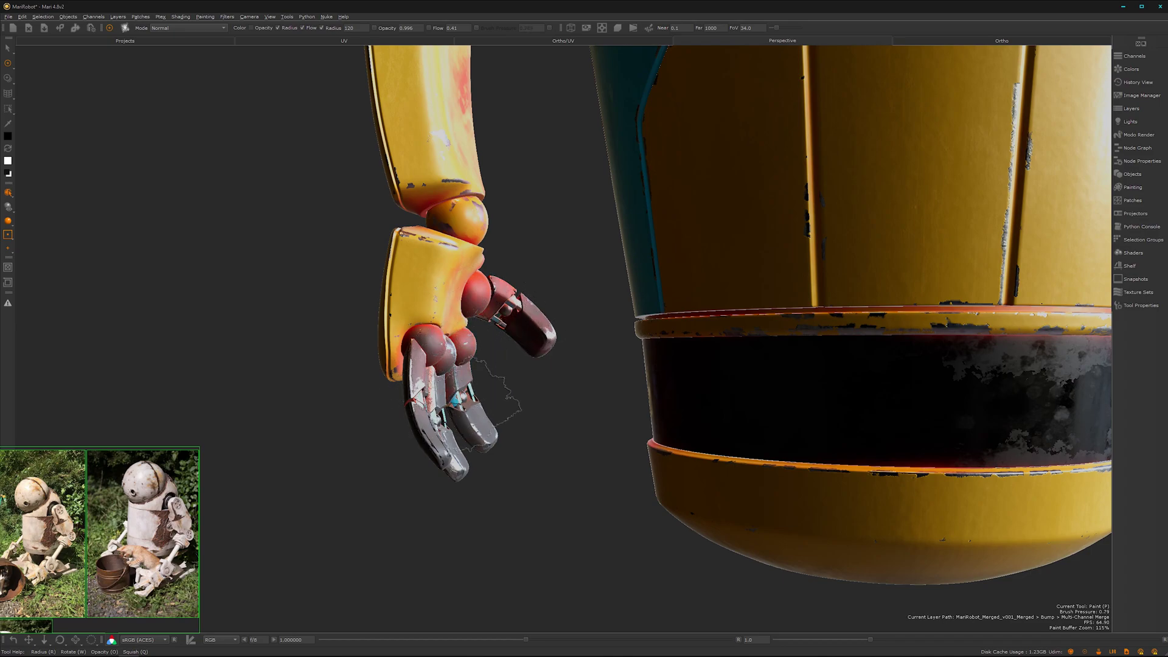
# Step: Paint black over part of the dirt on the underside of the robot's head
pyautogui.keyDown('alt'); pyautogui.moveTo(575, 423); pyautogui.dragTo(517, 395, button='right'); pyautogui.keyUp('alt')
pyautogui.moveTo(535, 262)
pyautogui.keyDown('alt'); pyautogui.mouseDown(button='middle')
pyautogui.moveTo(544, 429)
pyautogui.moveTo(563, 414)
pyautogui.moveTo(564, 448)
pyautogui.mouseUp(button='middle'); pyautogui.keyUp('alt')
pyautogui.moveTo(670, 268)
pyautogui.keyDown('alt'); pyautogui.mouseDown(button='middle')
pyautogui.moveTo(530, 405)
pyautogui.moveTo(501, 410)
pyautogui.mouseUp(button='middle'); pyautogui.keyUp('alt')
pyautogui.moveTo(700, 320)
pyautogui.keyDown('alt'); pyautogui.mouseDown()
pyautogui.moveTo(769, 256)
pyautogui.moveTo(608, 318)
pyautogui.moveTo(602, 293)
pyautogui.mouseUp(); pyautogui.keyUp('alt')
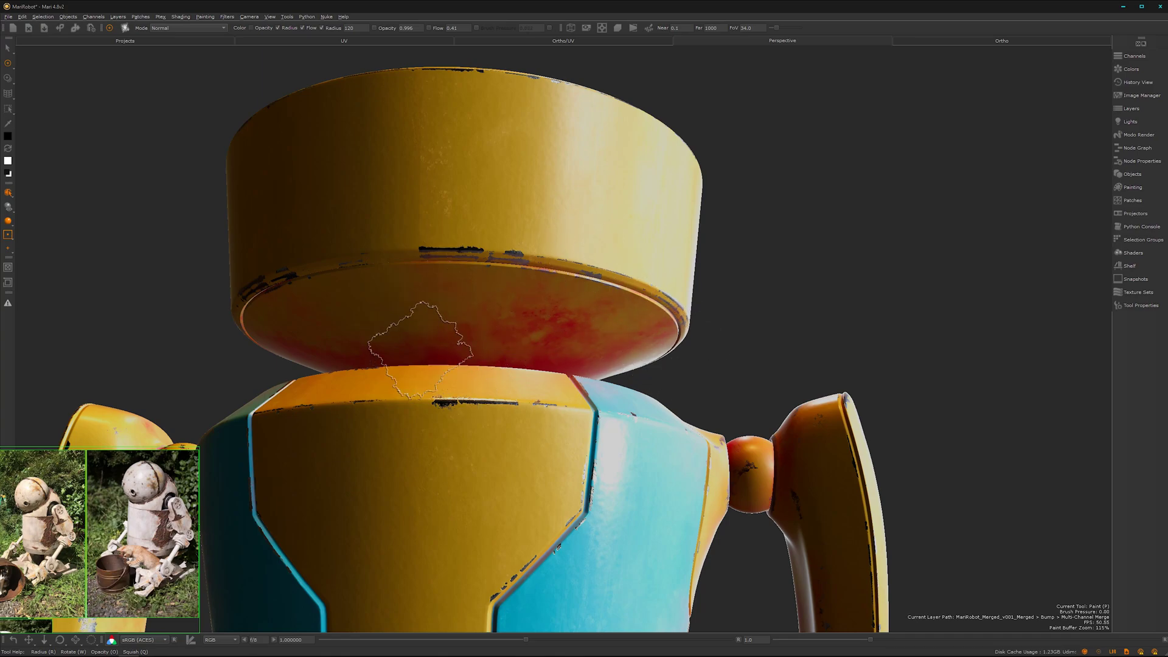
# Step: Examine the dirt around the head, neck opening, torso and arms from several angles
pyautogui.keyDown('alt'); pyautogui.moveTo(419, 340); pyautogui.dragTo(1022, 517); pyautogui.keyUp('alt')
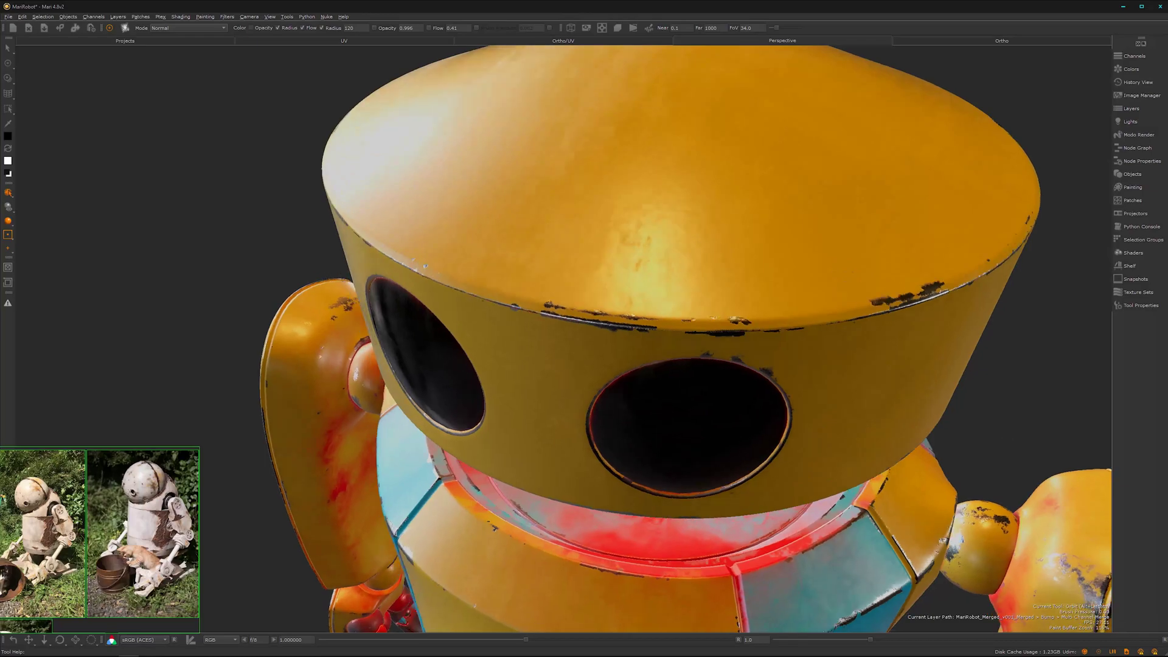
pyautogui.keyDown('alt'); pyautogui.moveTo(646, 400); pyautogui.dragTo(477, 263, button='middle'); pyautogui.keyUp('alt')
pyautogui.keyDown('alt'); pyautogui.moveTo(729, 451); pyautogui.dragTo(613, 462, button='right'); pyautogui.keyUp('alt')
pyautogui.keyDown('alt'); pyautogui.moveTo(613, 462); pyautogui.dragTo(652, 297, button='middle'); pyautogui.keyUp('alt')
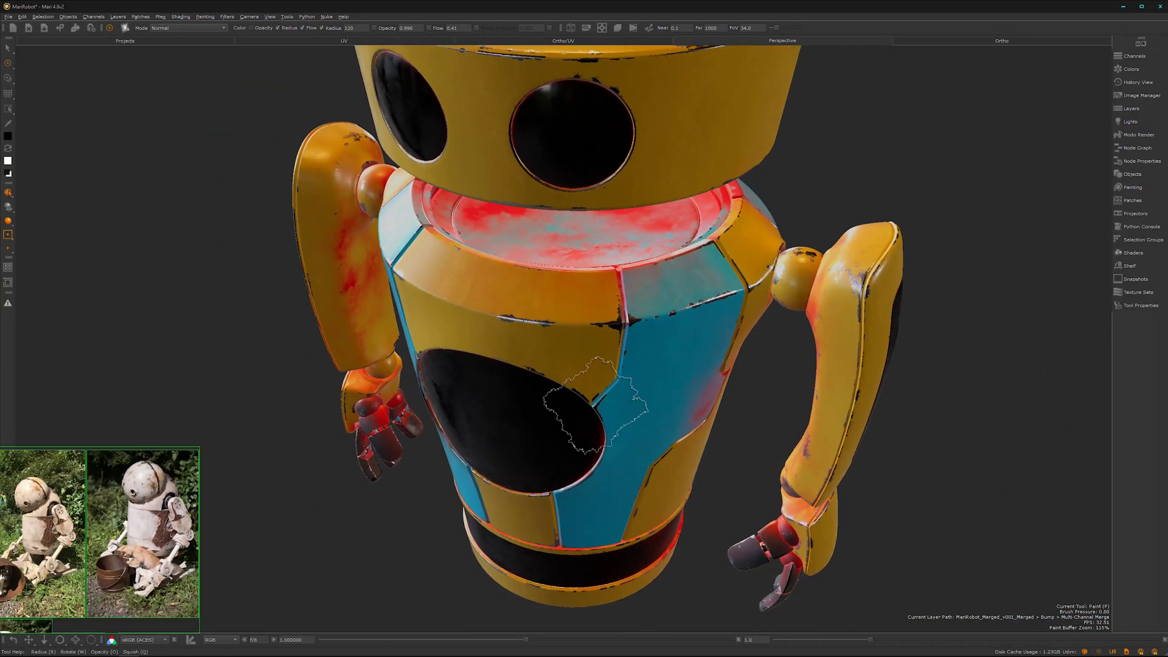
pyautogui.keyDown('alt'); pyautogui.moveTo(595, 404); pyautogui.dragTo(755, 395); pyautogui.keyUp('alt')
pyautogui.keyDown('alt'); pyautogui.moveTo(652, 417); pyautogui.dragTo(585, 303, button='middle'); pyautogui.keyUp('alt')
pyautogui.moveTo(608, 383)
pyautogui.keyDown('alt'); pyautogui.mouseDown()
pyautogui.moveTo(592, 384)
pyautogui.moveTo(572, 258)
pyautogui.mouseUp(); pyautogui.keyUp('alt')
pyautogui.keyDown('alt'); pyautogui.moveTo(624, 262); pyautogui.dragTo(640, 311, button='middle'); pyautogui.keyUp('alt')
# Step: Enclose all the dirt mask nodes in a Backdrop node named Dirt
pyautogui.press('space')
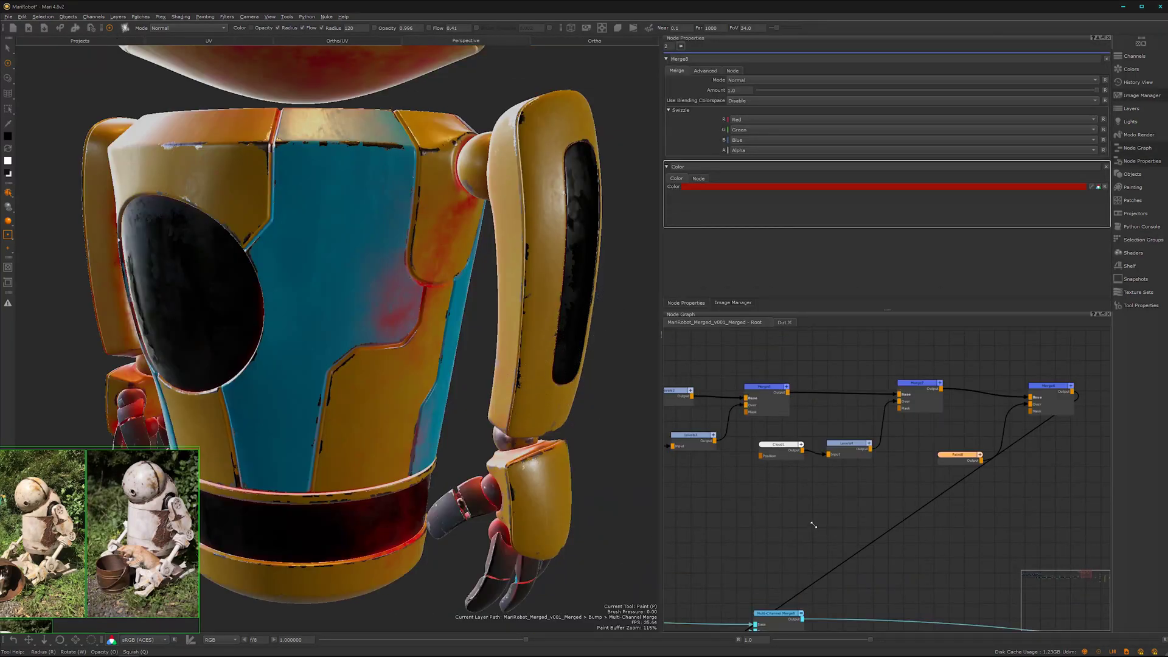
pyautogui.keyDown('alt'); pyautogui.moveTo(813, 525); pyautogui.dragTo(764, 540, button='right'); pyautogui.keyUp('alt')
pyautogui.keyDown('alt'); pyautogui.moveTo(764, 540); pyautogui.dragTo(867, 540, button='middle'); pyautogui.keyUp('alt')
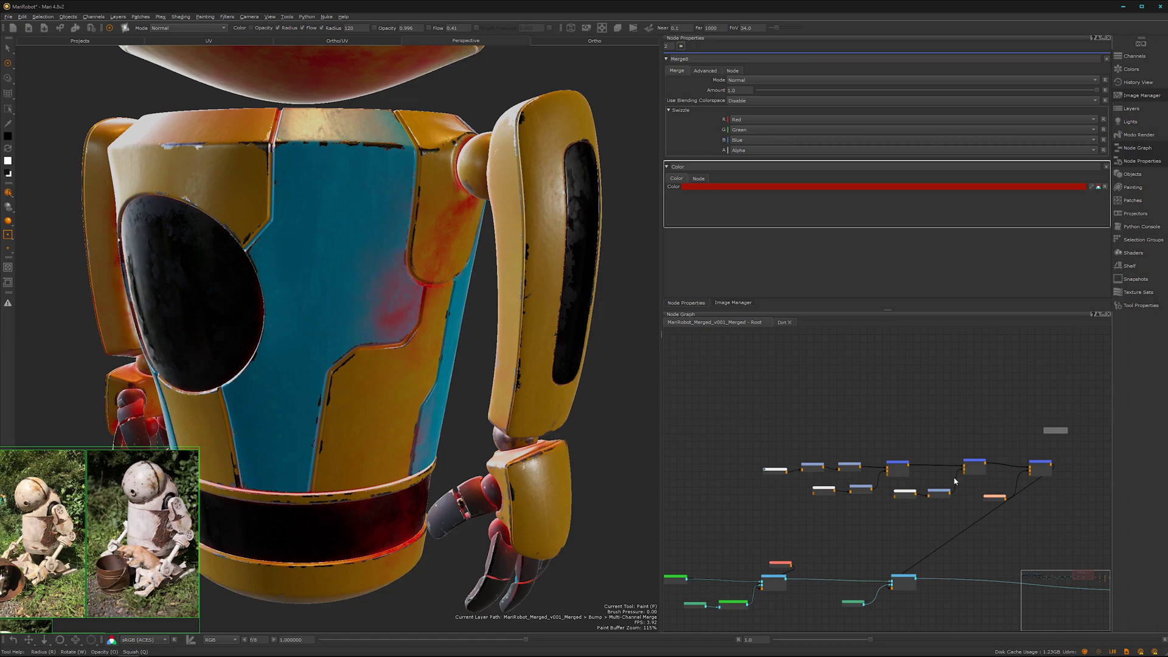
pyautogui.moveTo(1067, 427); pyautogui.dragTo(692, 549)
pyautogui.press('Tab')
pyautogui.write('ba')
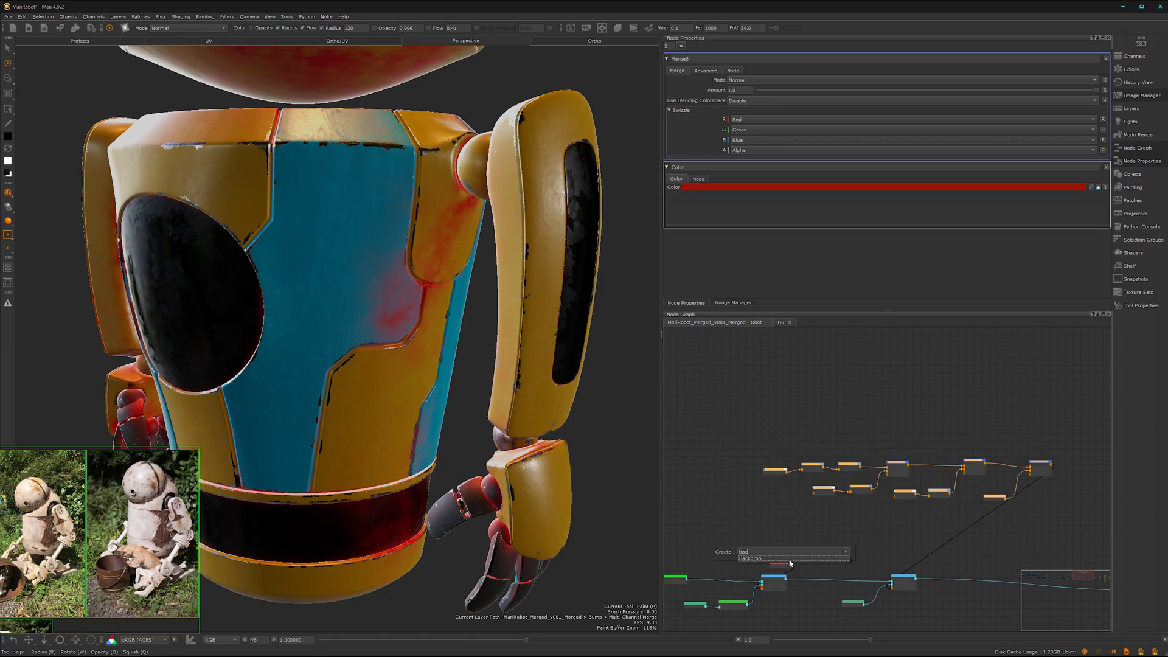
pyautogui.click(791, 558)
pyautogui.click(946, 457)
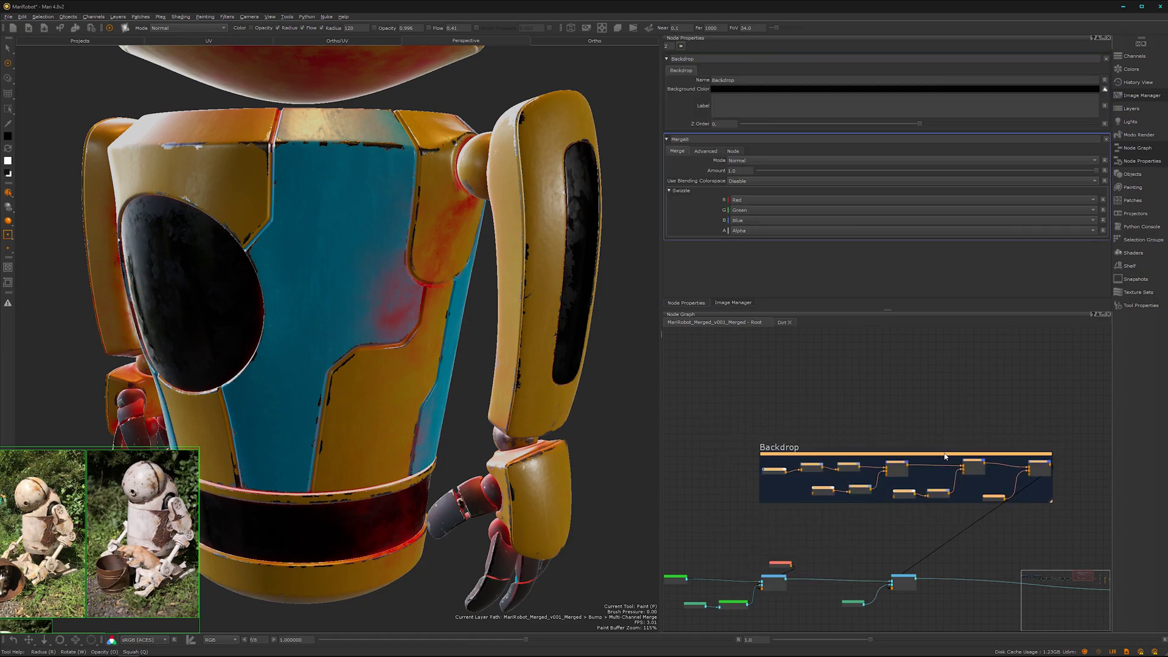
pyautogui.moveTo(739, 80); pyautogui.dragTo(701, 80)
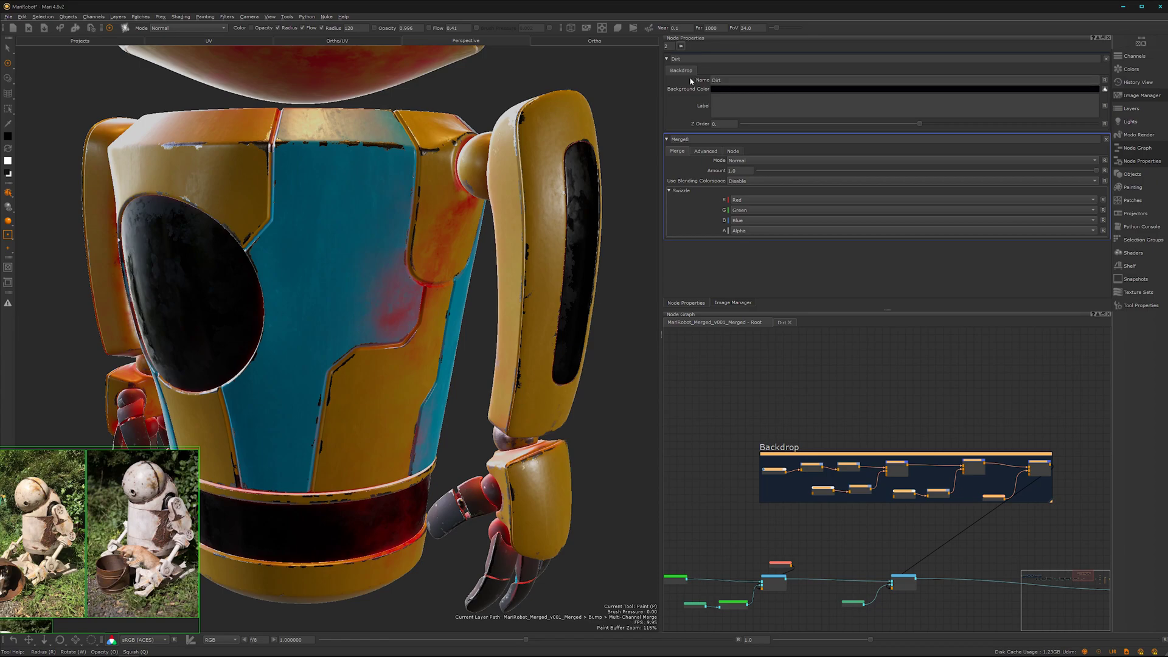
# Step: Place the Dirt backdrop just above the main chain and line up the Multi-Channel Merge and Dirt material beneath its end
pyautogui.moveTo(953, 459); pyautogui.dragTo(913, 462)
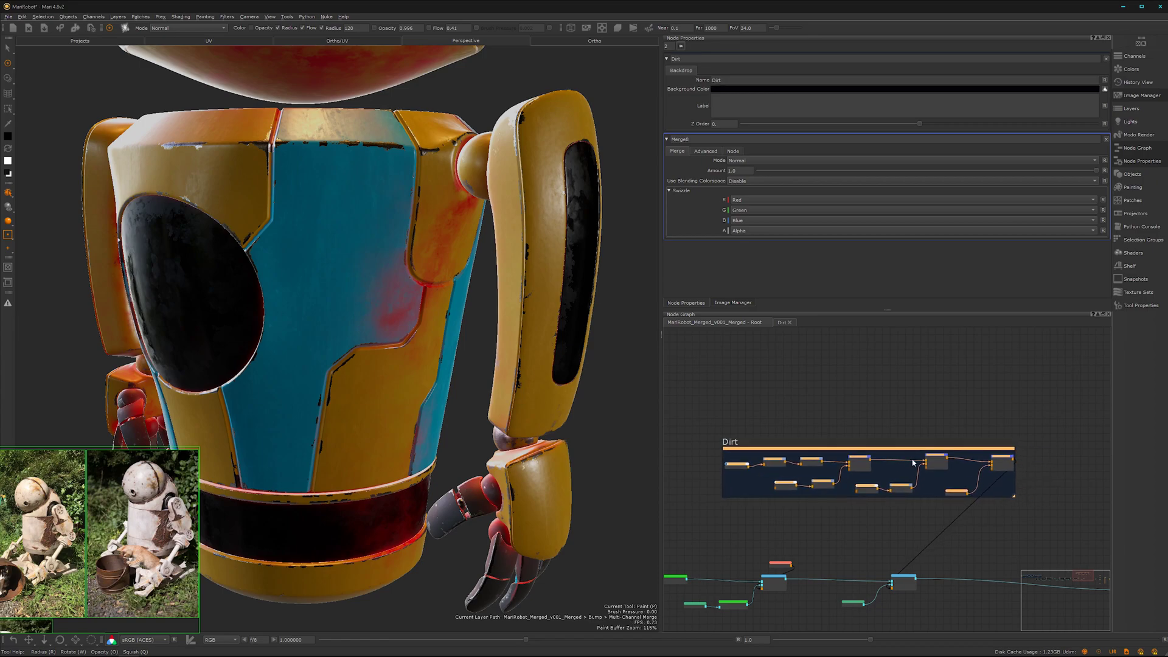
pyautogui.scroll(1, 910, 513)
pyautogui.moveTo(951, 512); pyautogui.dragTo(856, 421, button='middle')
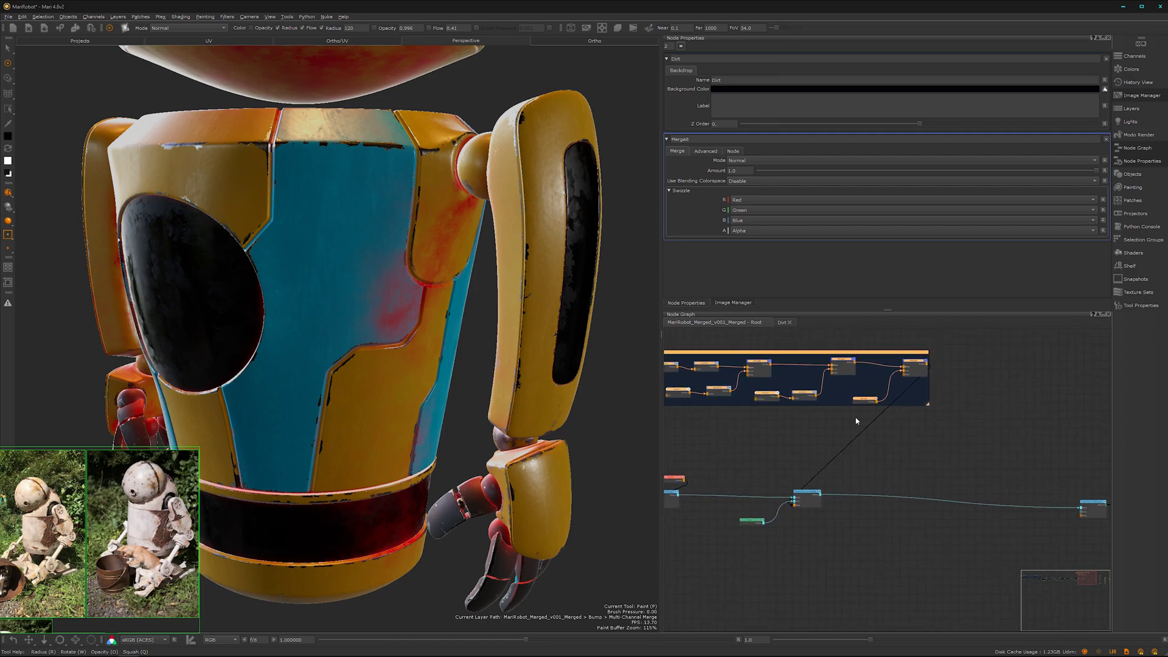
pyautogui.scroll(-2, 807, 455)
pyautogui.click(812, 380)
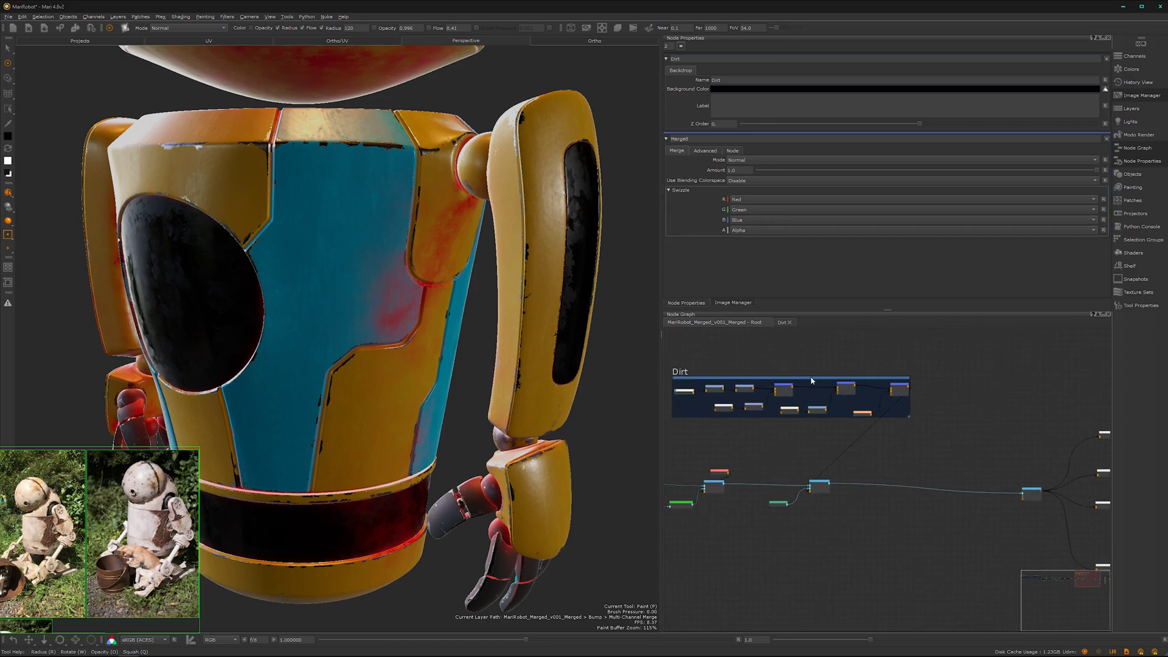
pyautogui.click(813, 378)
pyautogui.moveTo(814, 380); pyautogui.dragTo(875, 438)
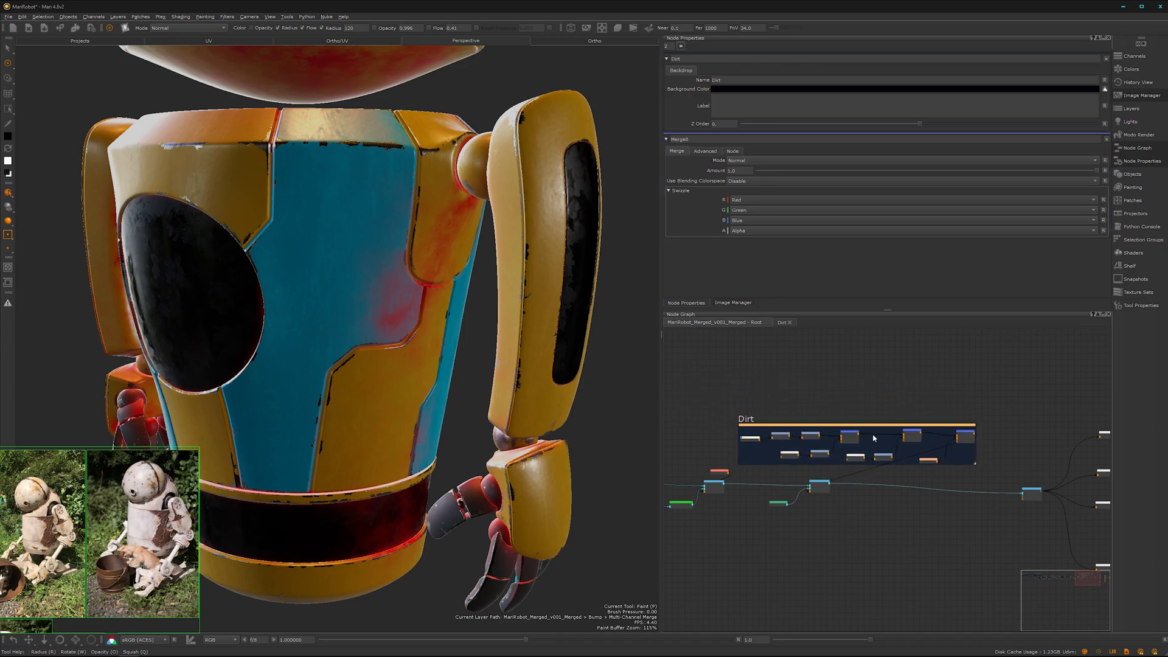
pyautogui.moveTo(857, 522); pyautogui.dragTo(971, 487)
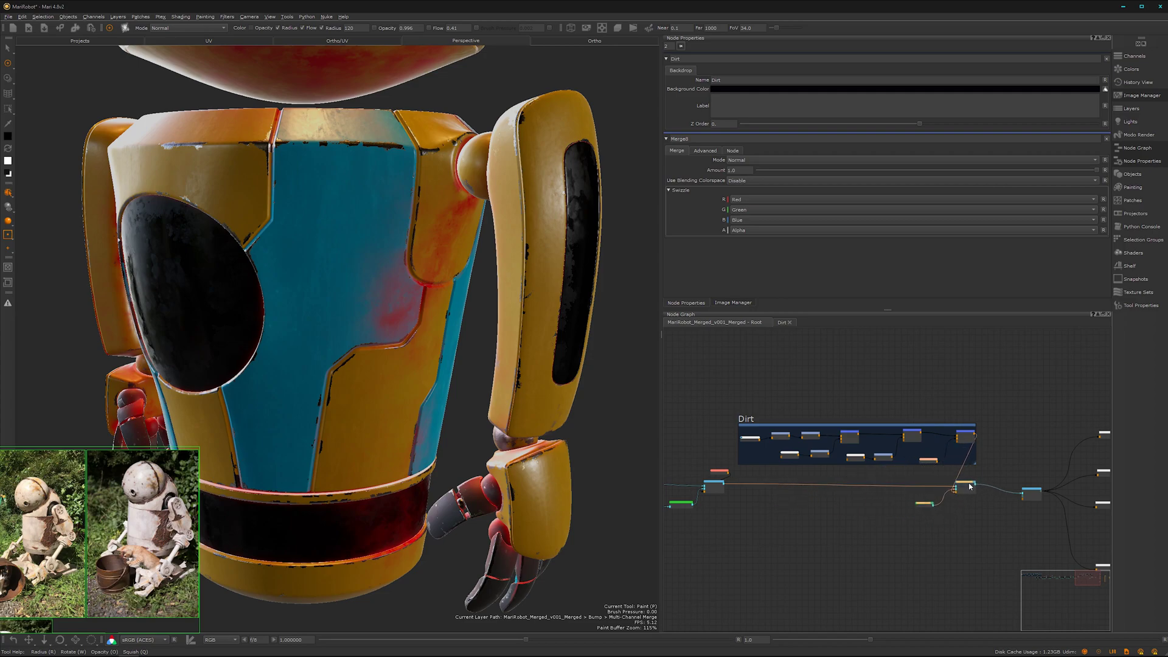
# Step: Change the Dirt material's red base Color node to a muted brown with a value of about 53
pyautogui.click(781, 323)
pyautogui.moveTo(835, 512); pyautogui.dragTo(883, 513, button='middle')
pyautogui.keyDown('alt'); pyautogui.moveTo(884, 513); pyautogui.dragTo(861, 499, button='right'); pyautogui.keyUp('alt')
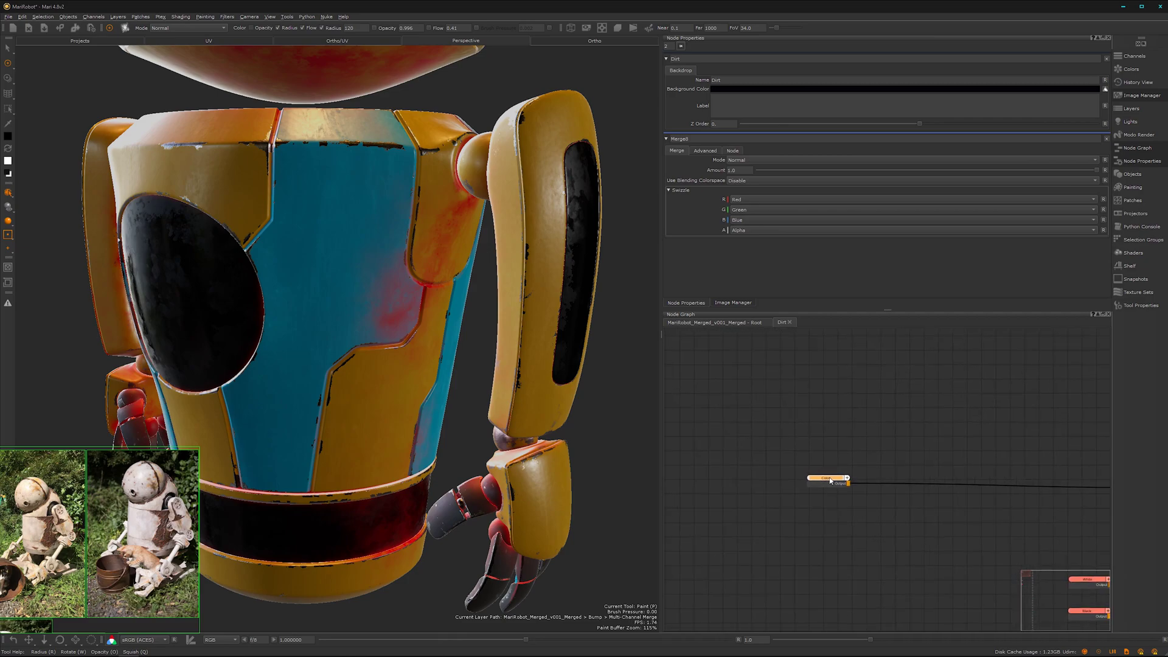
pyautogui.doubleClick(833, 482)
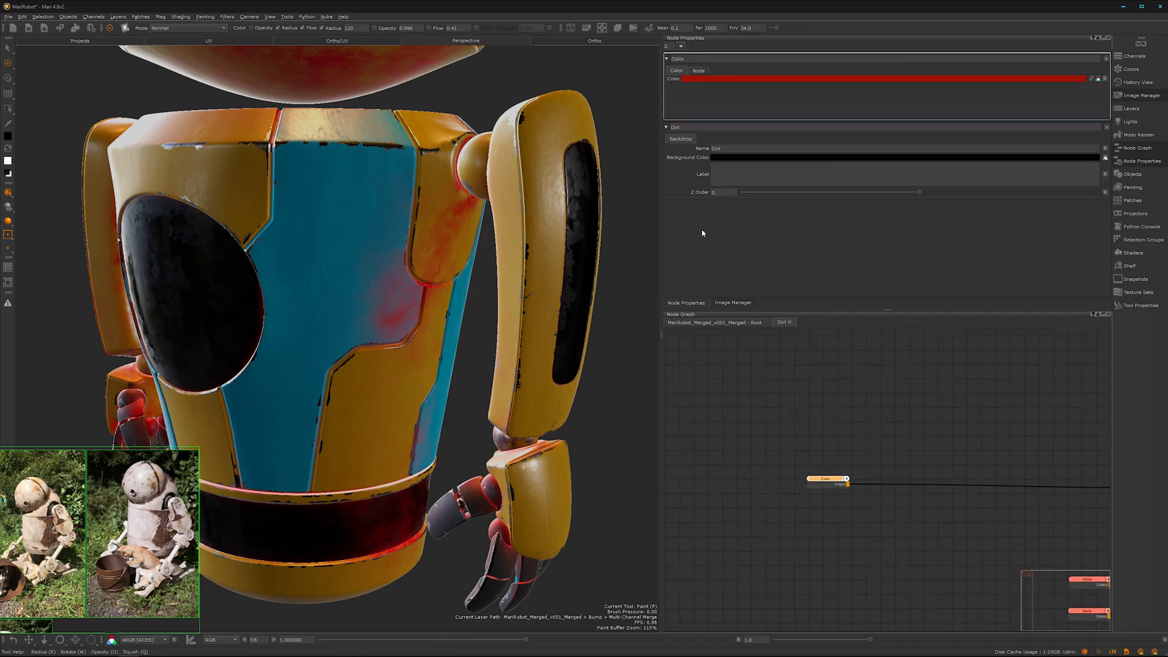
pyautogui.keyDown('alt'); pyautogui.moveTo(358, 383); pyautogui.dragTo(461, 368); pyautogui.keyUp('alt')
pyautogui.keyDown('alt'); pyautogui.moveTo(461, 368); pyautogui.dragTo(403, 374, button='right'); pyautogui.keyUp('alt')
pyautogui.keyDown('alt'); pyautogui.moveTo(403, 374); pyautogui.dragTo(458, 362); pyautogui.keyUp('alt')
pyautogui.keyDown('alt'); pyautogui.moveTo(458, 361); pyautogui.dragTo(447, 395, button='middle'); pyautogui.keyUp('alt')
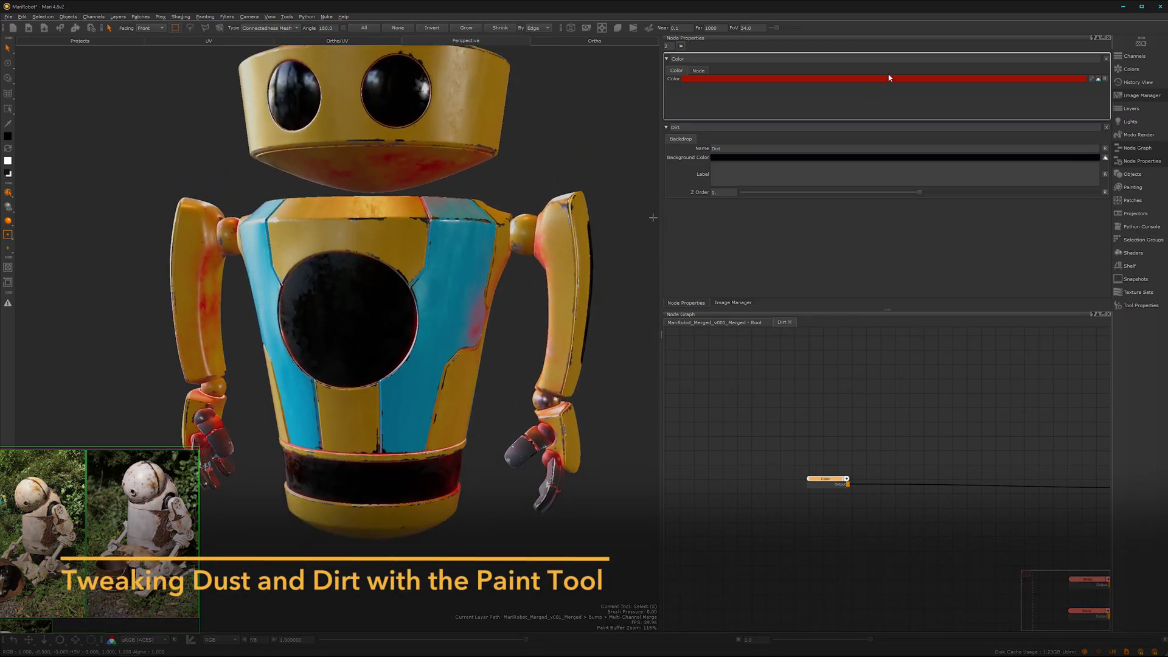
pyautogui.click(930, 283)
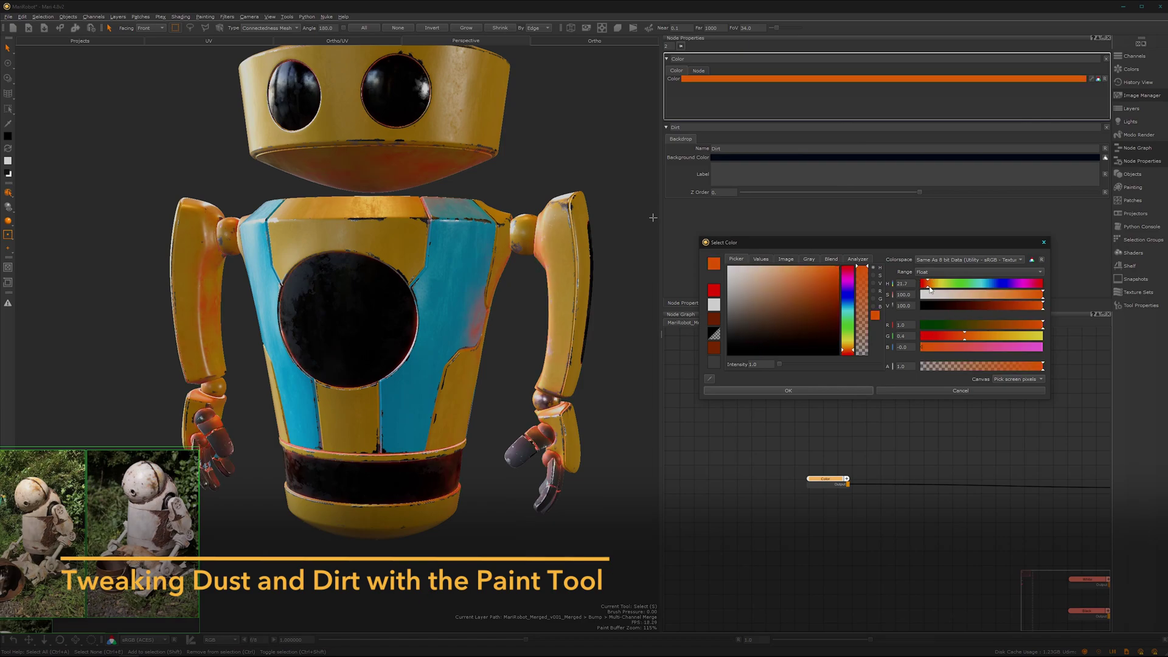
pyautogui.moveTo(1014, 303); pyautogui.dragTo(967, 300)
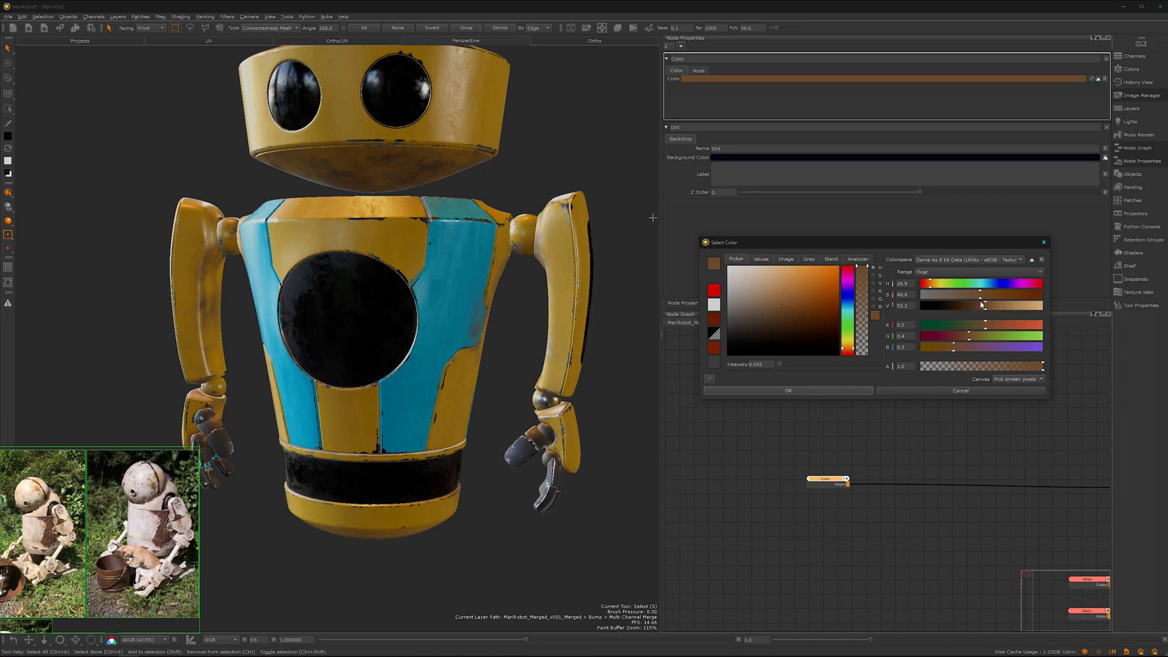
pyautogui.click(763, 391)
pyautogui.keyDown('alt'); pyautogui.moveTo(426, 365); pyautogui.dragTo(441, 386); pyautogui.keyUp('alt')
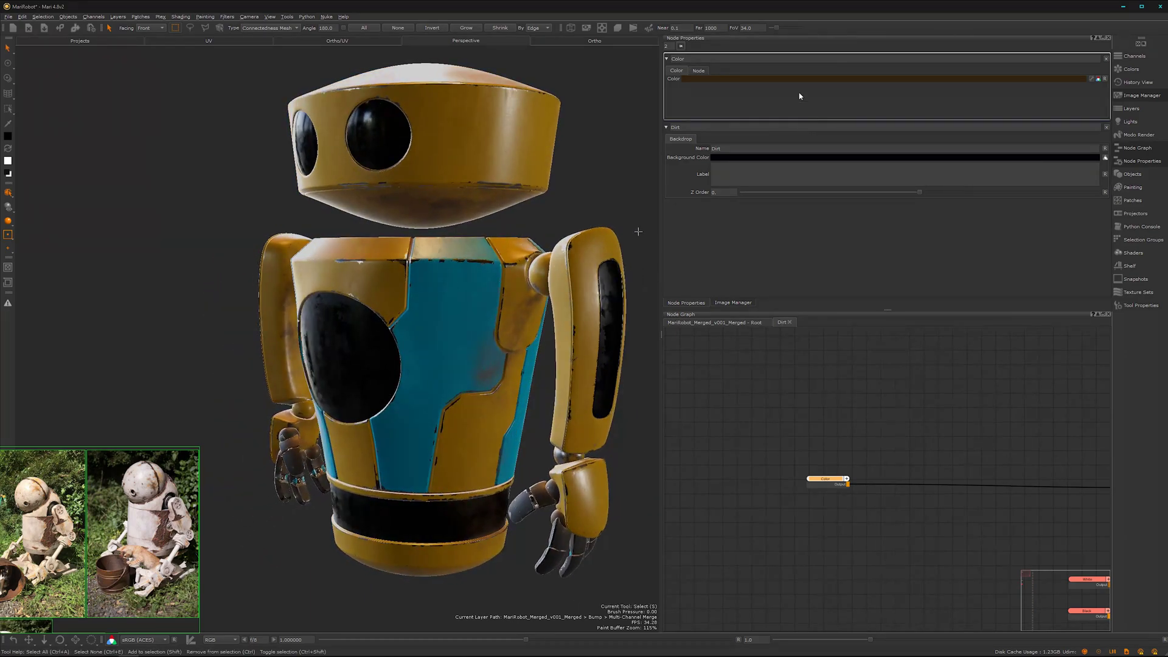
# Step: Lighten the Dirt material's brown base colour to a value of about 63
pyautogui.click(833, 79)
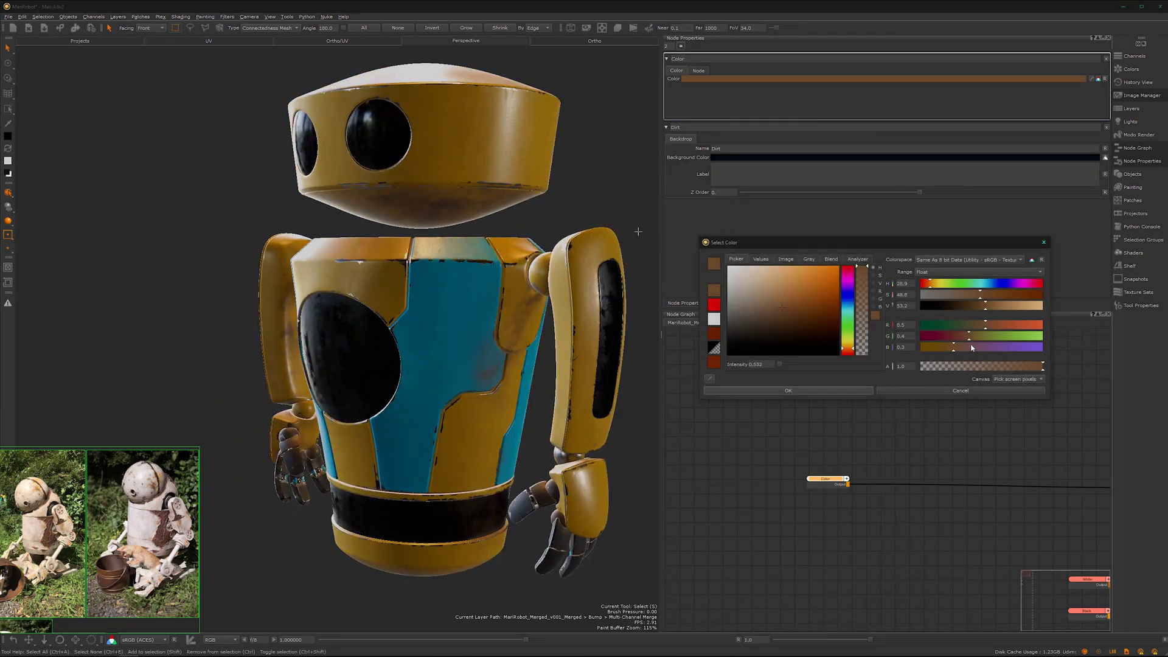
pyautogui.moveTo(993, 305); pyautogui.dragTo(1000, 305)
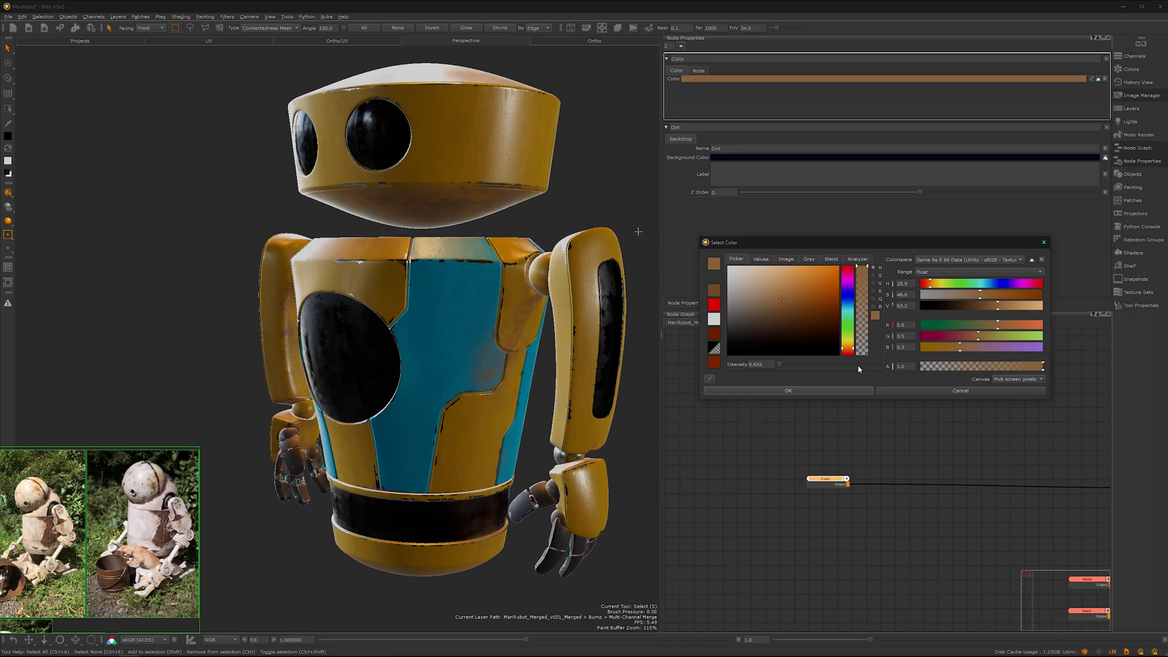
pyautogui.click(829, 390)
pyautogui.keyDown('alt'); pyautogui.moveTo(438, 395); pyautogui.dragTo(429, 418); pyautogui.keyUp('alt')
# Step: Set the Color1 node in the Dirt material to a light grey with an intensity of about 0.66
pyautogui.scroll(-3, 939, 523)
pyautogui.moveTo(916, 512); pyautogui.dragTo(811, 322, button='middle')
pyautogui.scroll(5, 778, 511)
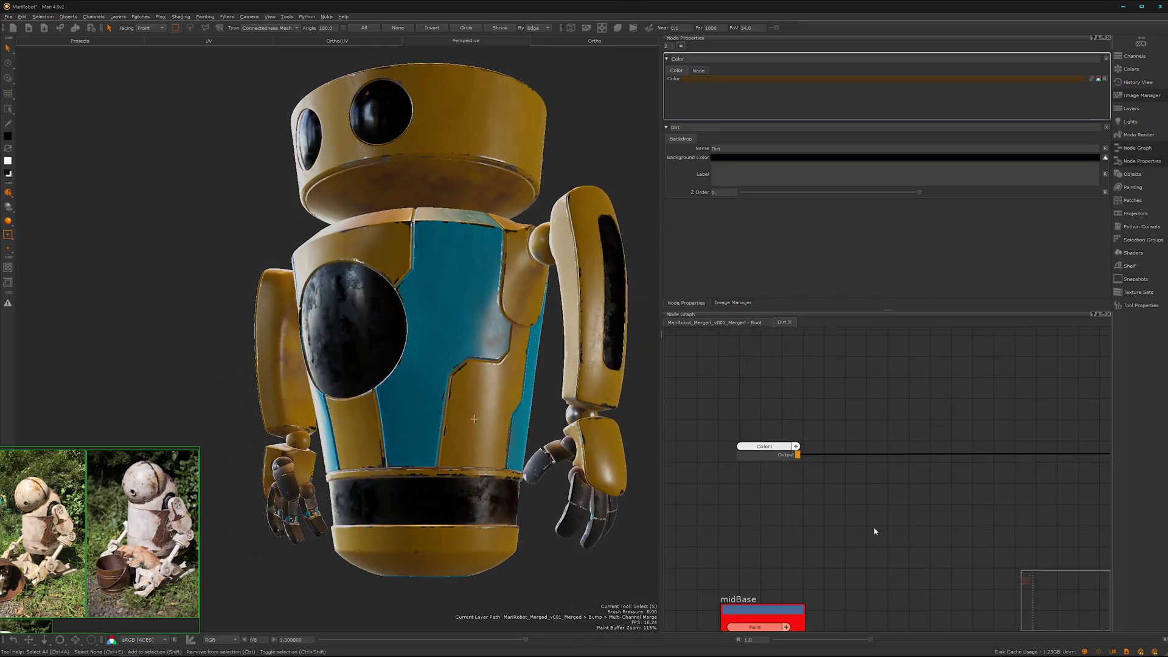
pyautogui.click(773, 445)
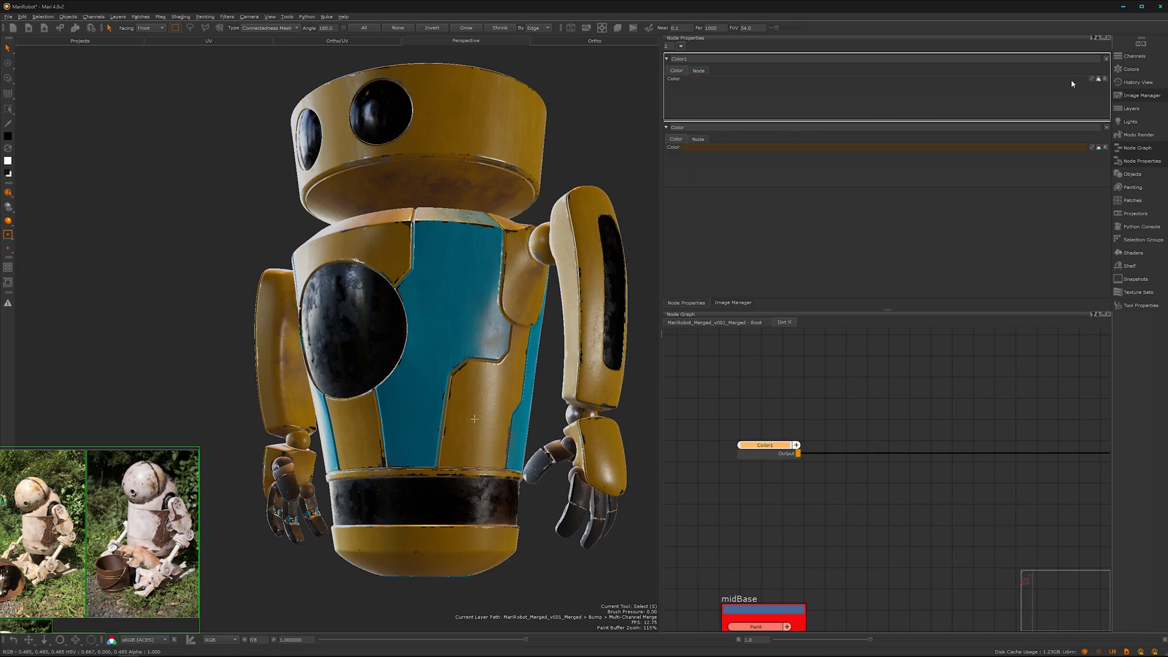
pyautogui.click(1028, 79)
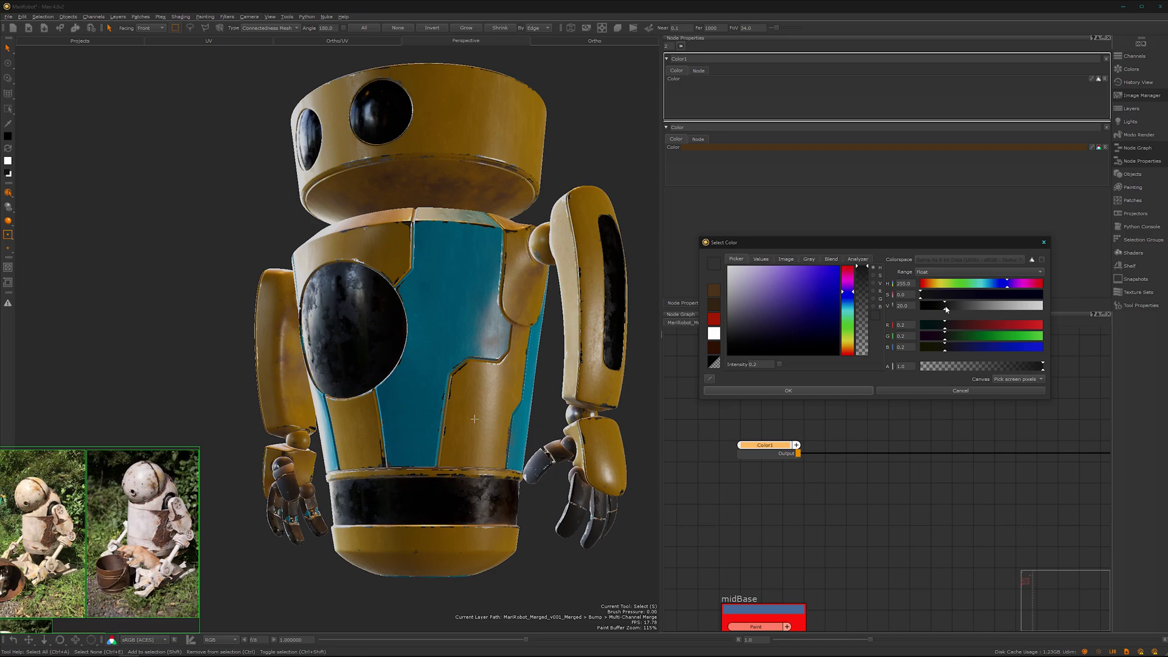
pyautogui.moveTo(946, 309); pyautogui.dragTo(1002, 312)
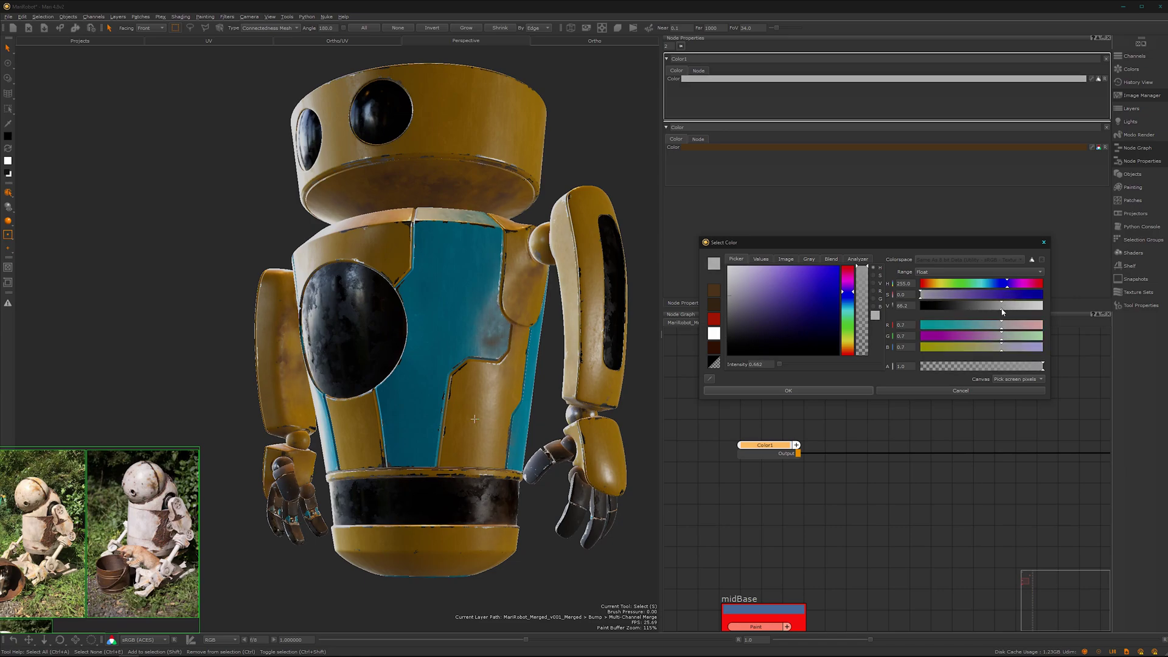
pyautogui.click(815, 393)
pyautogui.keyDown('alt'); pyautogui.moveTo(477, 404); pyautogui.dragTo(455, 419); pyautogui.keyUp('alt')
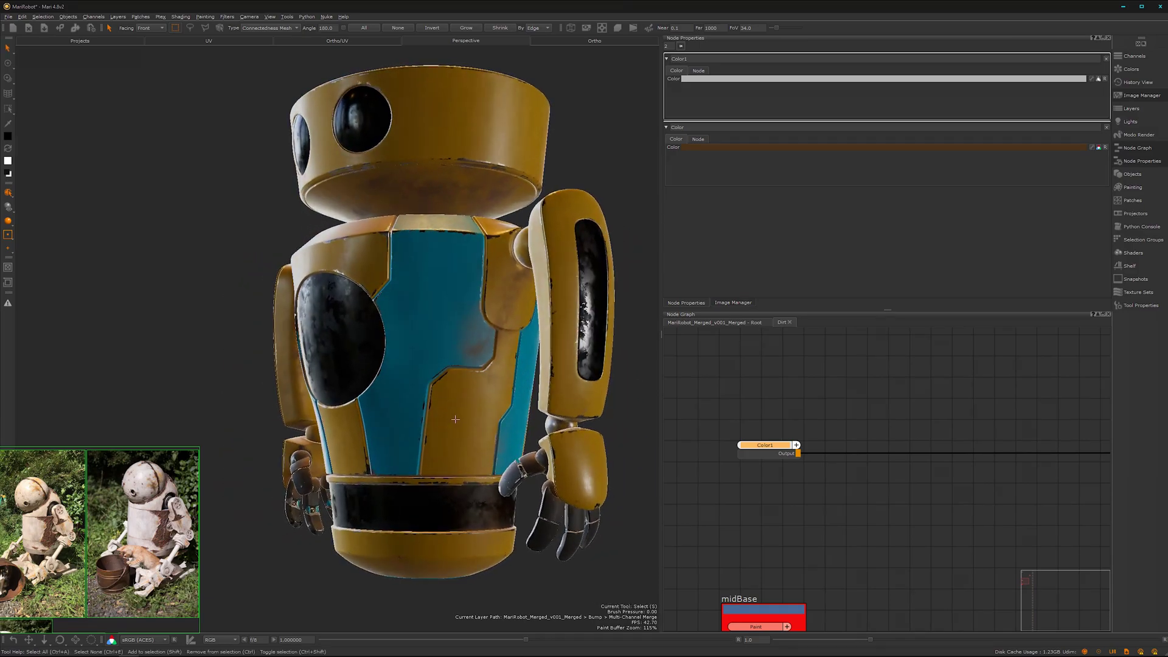
pyautogui.keyDown('alt'); pyautogui.moveTo(455, 419); pyautogui.dragTo(537, 399, button='right'); pyautogui.keyUp('alt')
pyautogui.keyDown('alt'); pyautogui.moveTo(537, 398); pyautogui.dragTo(399, 396, button='middle'); pyautogui.keyUp('alt')
pyautogui.keyDown('alt'); pyautogui.moveTo(399, 396); pyautogui.dragTo(427, 410); pyautogui.keyUp('alt')
pyautogui.keyDown('alt'); pyautogui.moveTo(427, 410); pyautogui.dragTo(395, 427, button='right'); pyautogui.keyUp('alt')
pyautogui.keyDown('alt'); pyautogui.moveTo(395, 427); pyautogui.dragTo(506, 341, button='middle'); pyautogui.keyUp('alt')
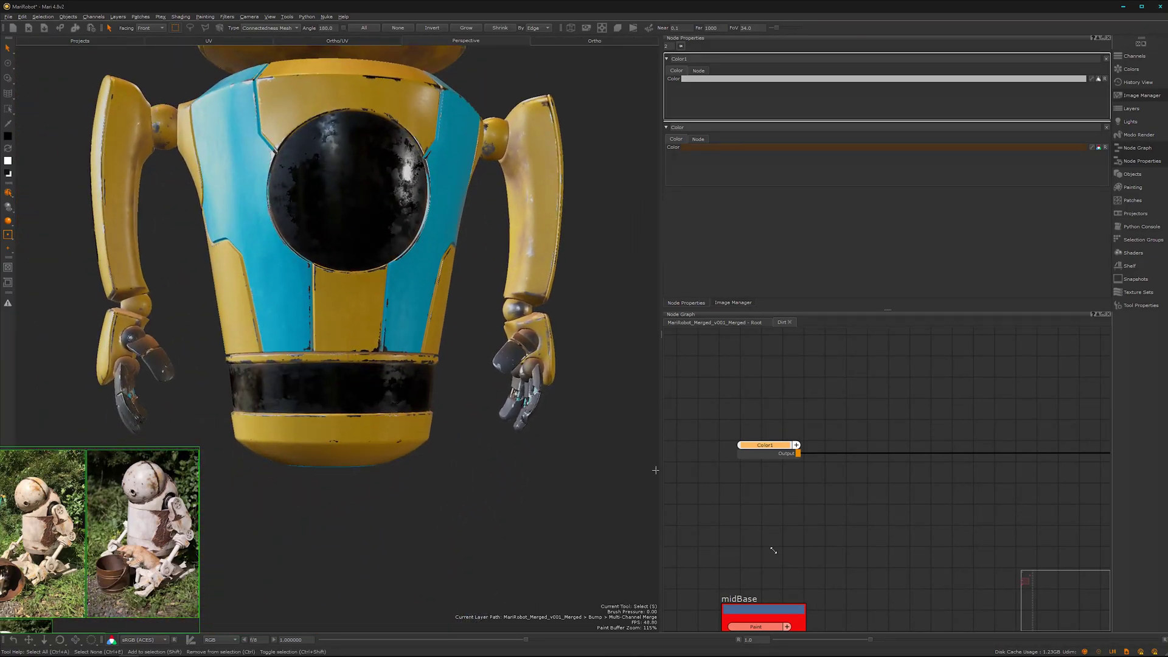
# Step: Delete the midBase backdrop and its Paint node from the Dirt material
pyautogui.keyDown('alt'); pyautogui.moveTo(773, 550); pyautogui.dragTo(782, 563, button='right'); pyautogui.keyUp('alt')
pyautogui.keyDown('alt'); pyautogui.moveTo(782, 563); pyautogui.dragTo(804, 455, button='middle'); pyautogui.keyUp('alt')
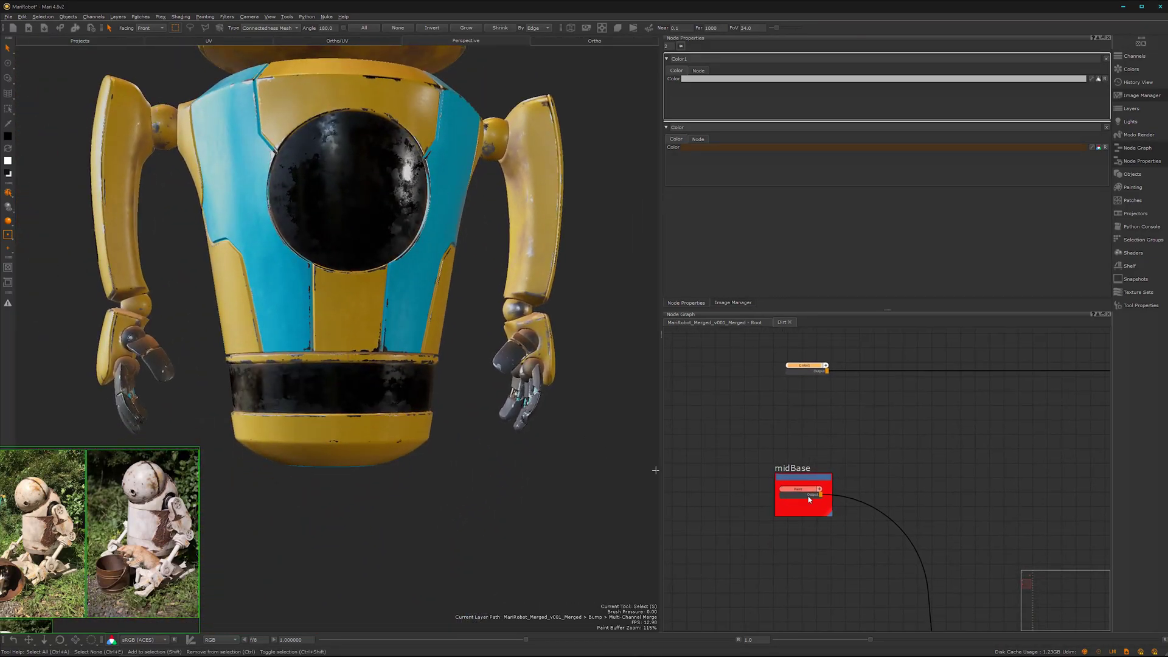
pyautogui.keyDown('alt'); pyautogui.moveTo(808, 496); pyautogui.dragTo(881, 527, button='right'); pyautogui.keyUp('alt')
pyautogui.keyDown('alt'); pyautogui.moveTo(849, 489); pyautogui.dragTo(820, 467, button='middle'); pyautogui.keyUp('alt')
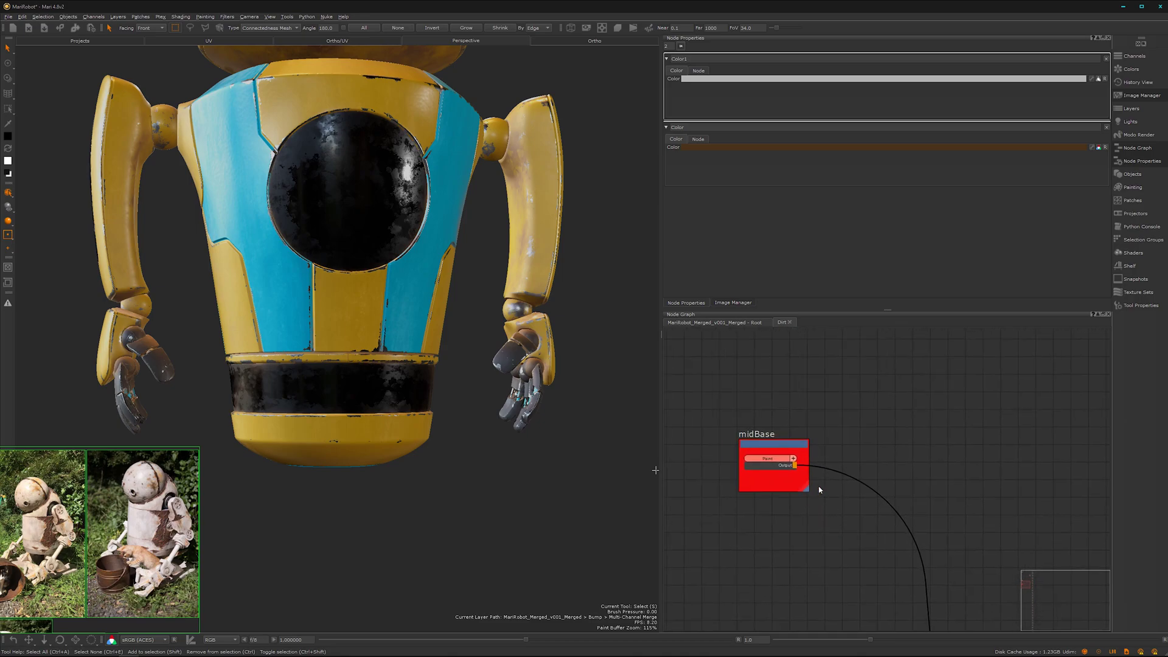
pyautogui.keyDown('alt'); pyautogui.moveTo(382, 236); pyautogui.dragTo(421, 413, button='middle'); pyautogui.keyUp('alt')
pyautogui.keyDown('alt'); pyautogui.moveTo(475, 329); pyautogui.dragTo(436, 332); pyautogui.keyUp('alt')
pyautogui.scroll(2, 436, 332)
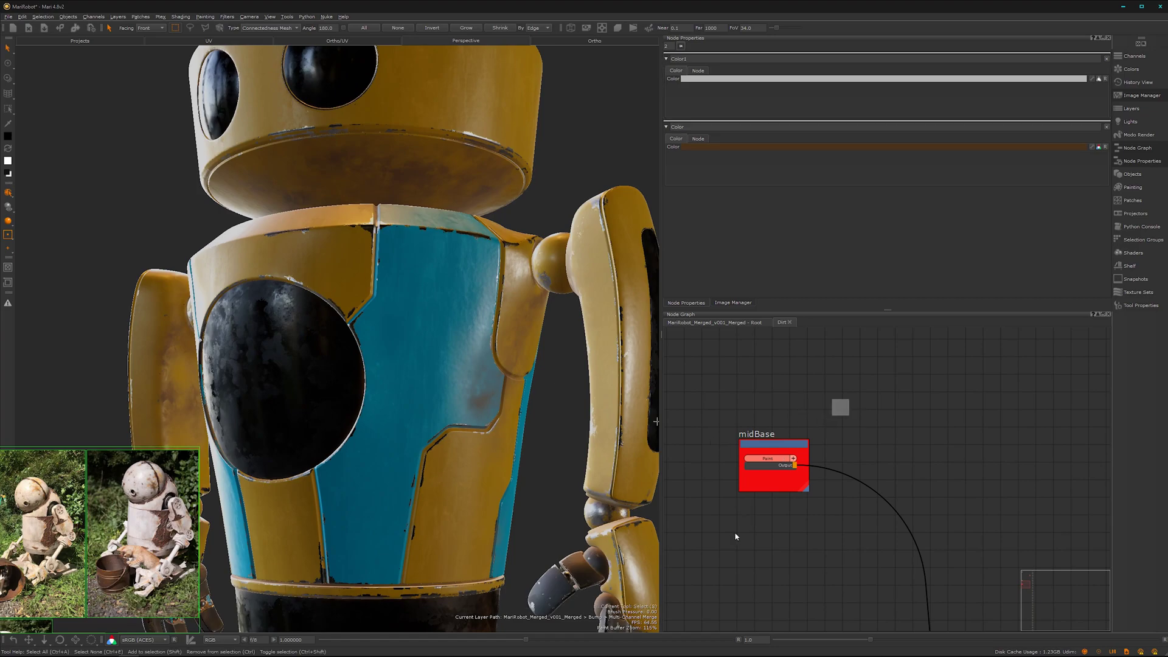
pyautogui.press('Delete')
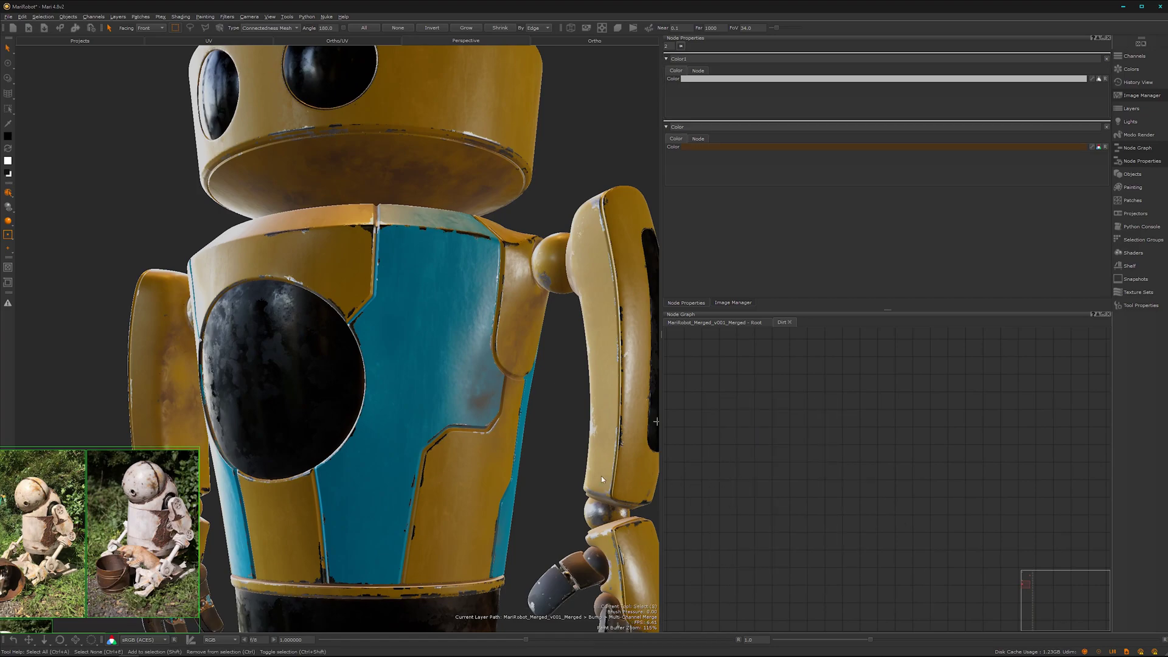
# Step: Examine the dust and dirt stains on the torso's side panels up close and on the whole robot
pyautogui.keyDown('alt'); pyautogui.moveTo(471, 422); pyautogui.dragTo(418, 360, button='middle'); pyautogui.keyUp('alt')
pyautogui.keyDown('alt'); pyautogui.moveTo(420, 362); pyautogui.dragTo(551, 342, button='right'); pyautogui.keyUp('alt')
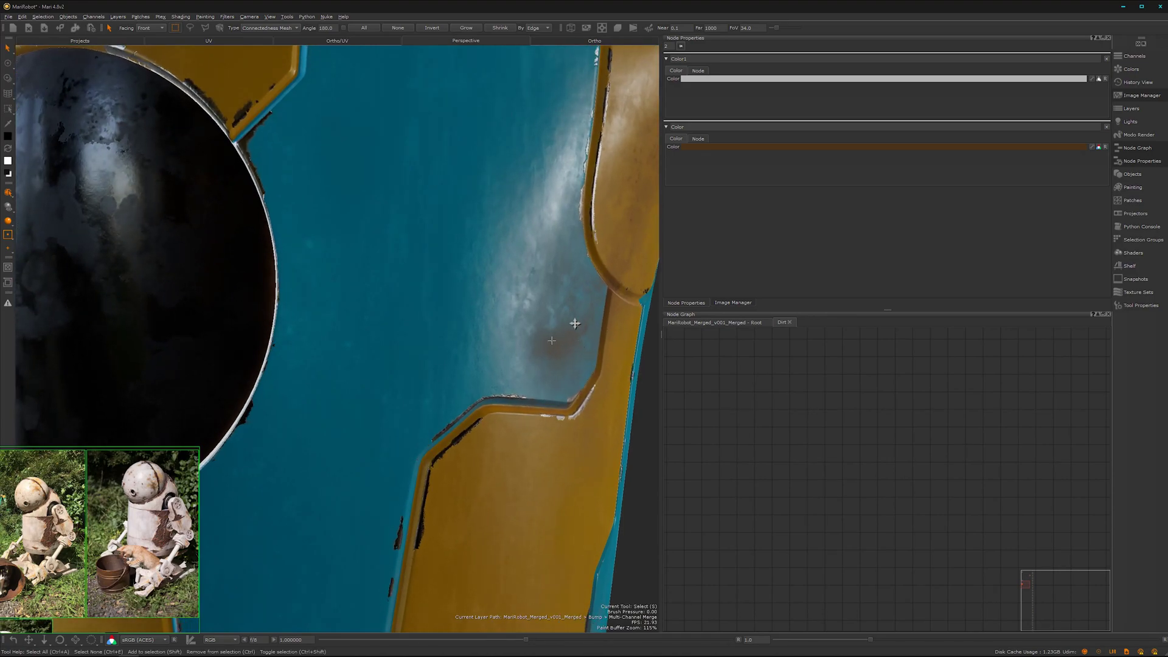
pyautogui.keyDown('alt'); pyautogui.moveTo(565, 388); pyautogui.dragTo(479, 357); pyautogui.keyUp('alt')
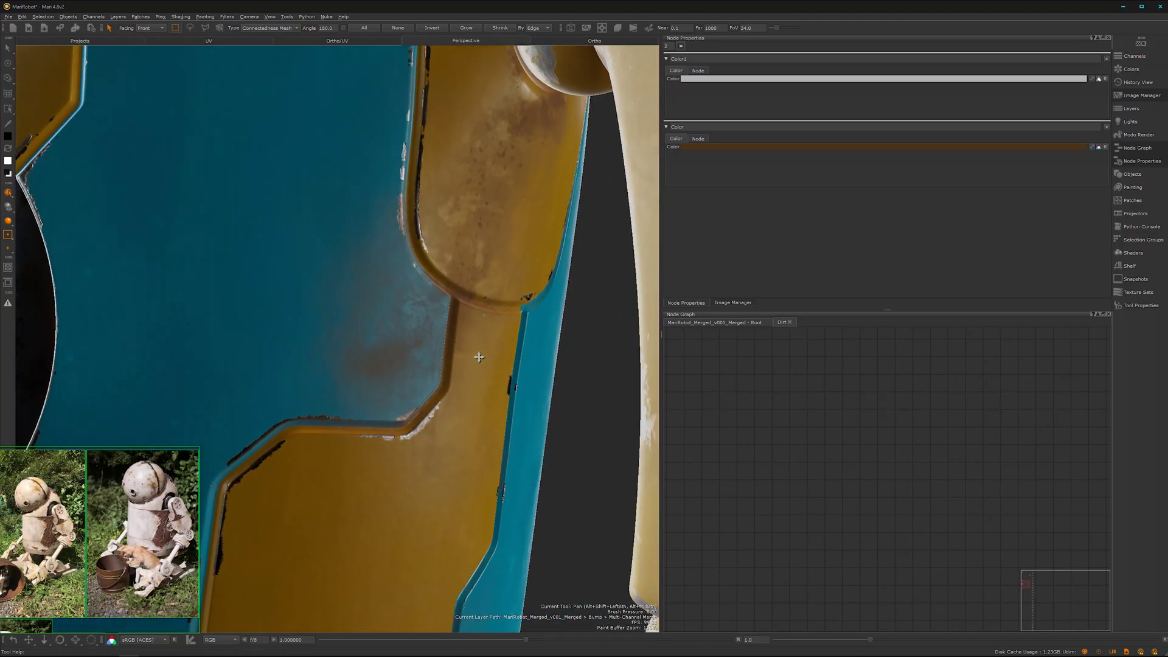
pyautogui.keyDown('alt'); pyautogui.moveTo(479, 357); pyautogui.dragTo(569, 316, button='middle'); pyautogui.keyUp('alt')
pyautogui.keyDown('alt'); pyautogui.moveTo(569, 316); pyautogui.dragTo(267, 438, button='right'); pyautogui.keyUp('alt')
pyautogui.keyDown('alt'); pyautogui.moveTo(353, 390); pyautogui.dragTo(463, 369); pyautogui.keyUp('alt')
pyautogui.moveTo(834, 428); pyautogui.dragTo(795, 489, button='middle')
pyautogui.moveTo(852, 459); pyautogui.dragTo(790, 549, button='middle')
pyautogui.keyDown('alt'); pyautogui.moveTo(790, 517); pyautogui.dragTo(850, 477, button='right'); pyautogui.keyUp('alt')
pyautogui.click(802, 454)
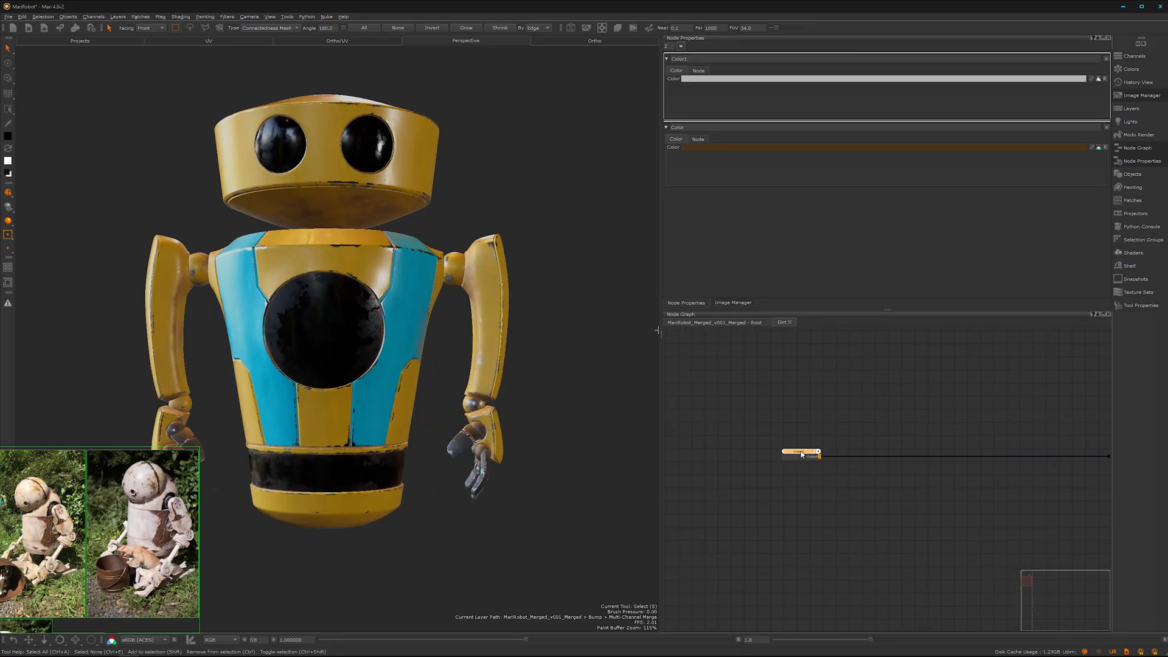
pyautogui.keyDown('alt'); pyautogui.moveTo(436, 402); pyautogui.dragTo(560, 410); pyautogui.keyUp('alt')
# Step: Select the Paint node in the root graph's Dirt backdrop and touch up the dirt at the front of the neck opening with the Paint tool
pyautogui.click(722, 326)
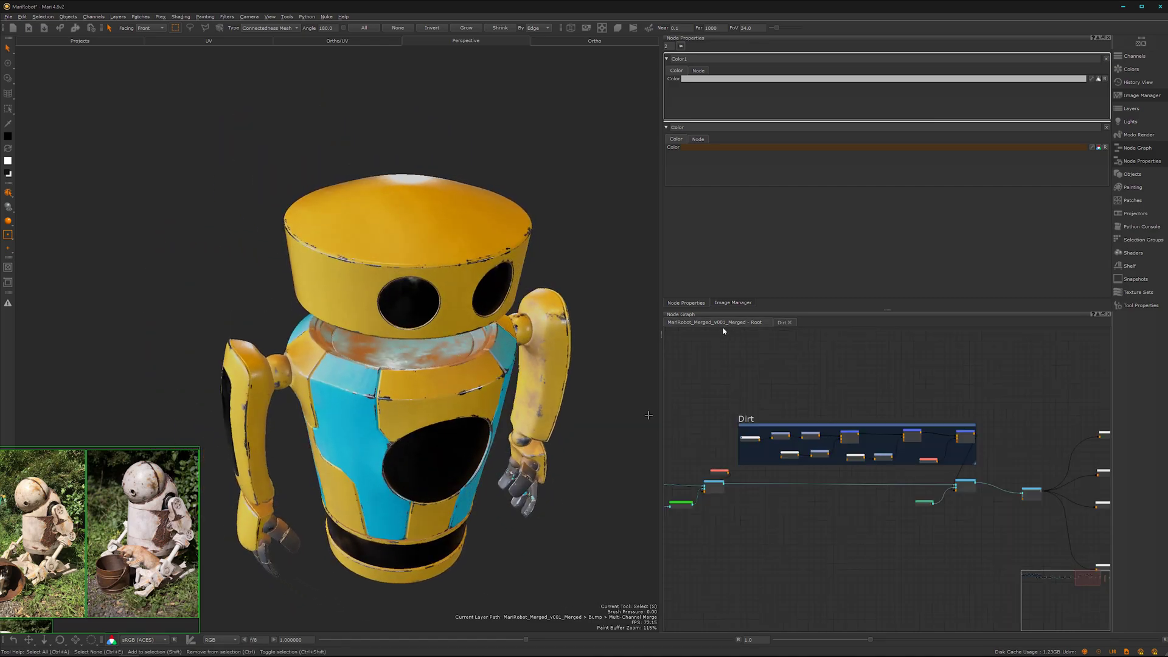
pyautogui.click(927, 461)
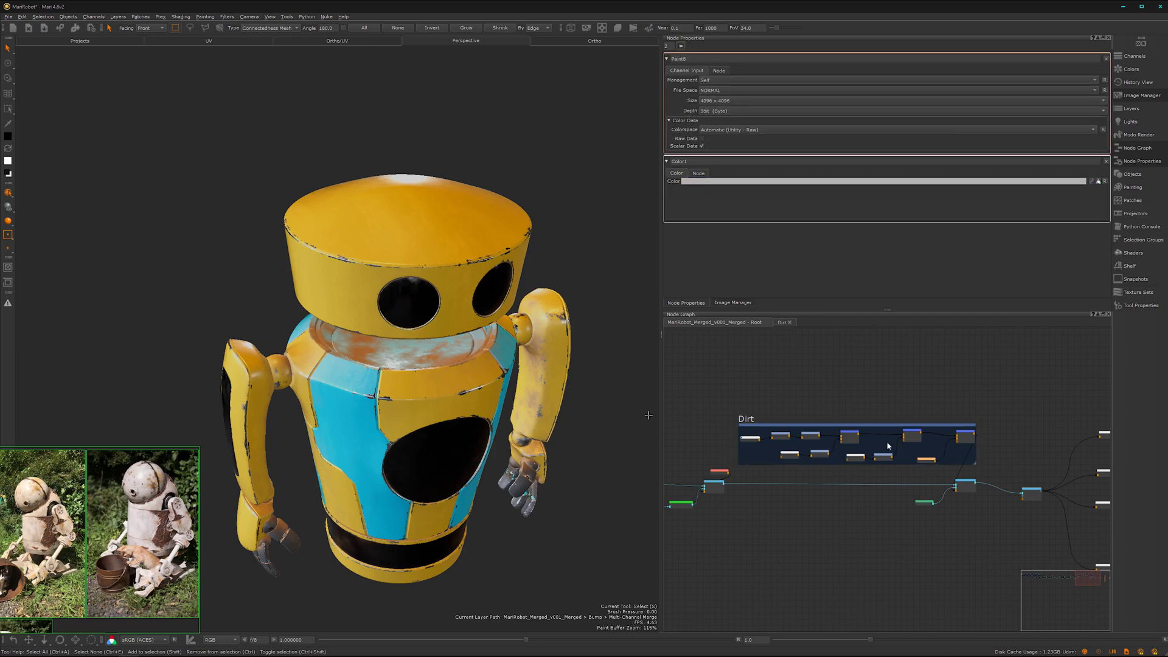
pyautogui.keyDown('alt'); pyautogui.moveTo(403, 393); pyautogui.dragTo(460, 392, button='right'); pyautogui.keyUp('alt')
pyautogui.press('p')
pyautogui.keyDown('alt'); pyautogui.moveTo(382, 390); pyautogui.dragTo(499, 386, button='right'); pyautogui.keyUp('alt')
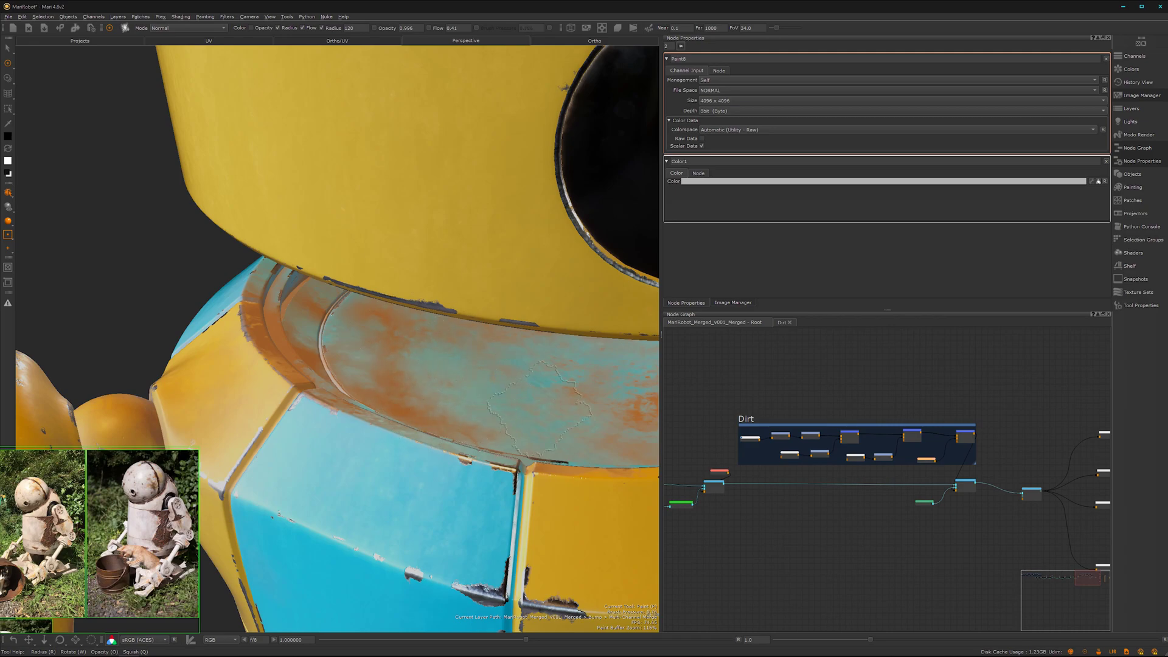
pyautogui.moveTo(524, 421); pyautogui.dragTo(446, 414, button='middle')
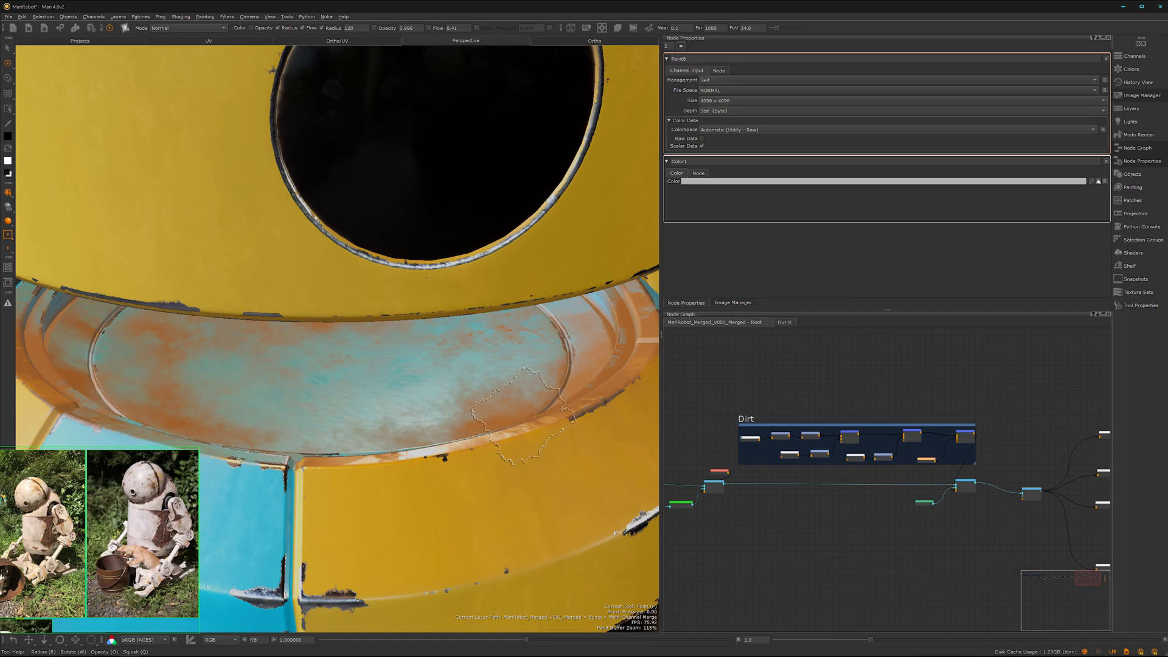
pyautogui.keyDown('alt'); pyautogui.moveTo(524, 416); pyautogui.dragTo(342, 412, button='right'); pyautogui.keyUp('alt')
pyautogui.keyDown('alt'); pyautogui.moveTo(487, 365); pyautogui.dragTo(338, 348); pyautogui.keyUp('alt')
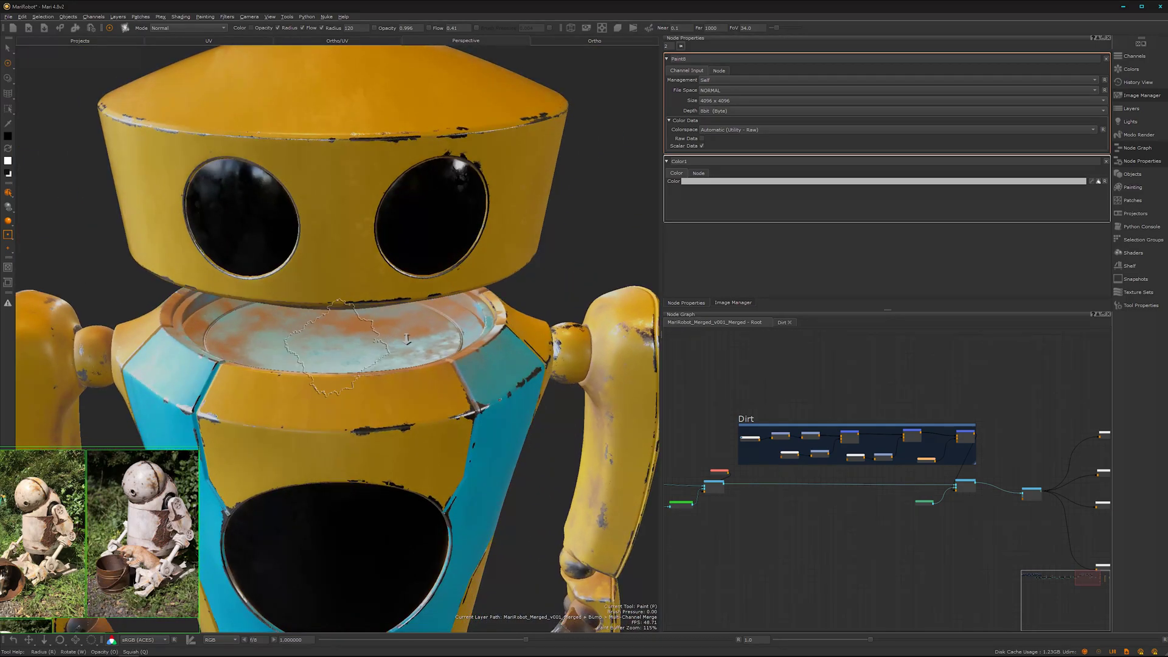
pyautogui.scroll(3, 407, 338)
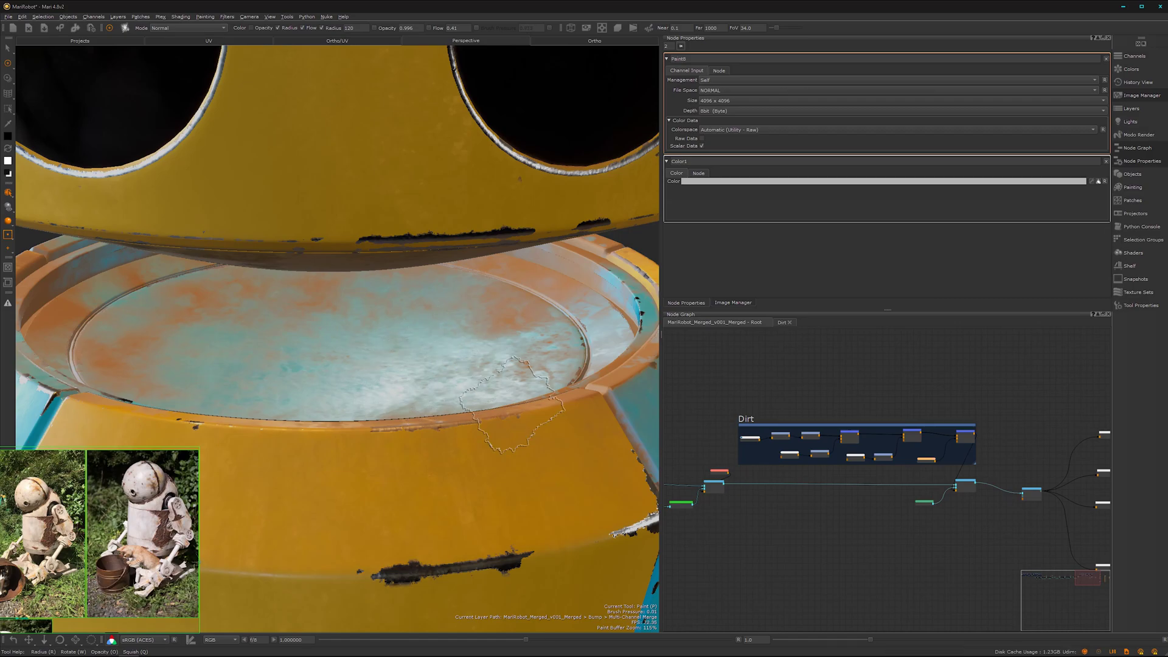
# Step: Touch up the dirt mask around the back and sides of the neck opening with the Paint tool
pyautogui.scroll(-5, 511, 405)
pyautogui.moveTo(511, 404); pyautogui.dragTo(183, 389, button='middle')
pyautogui.scroll(1, 182, 390)
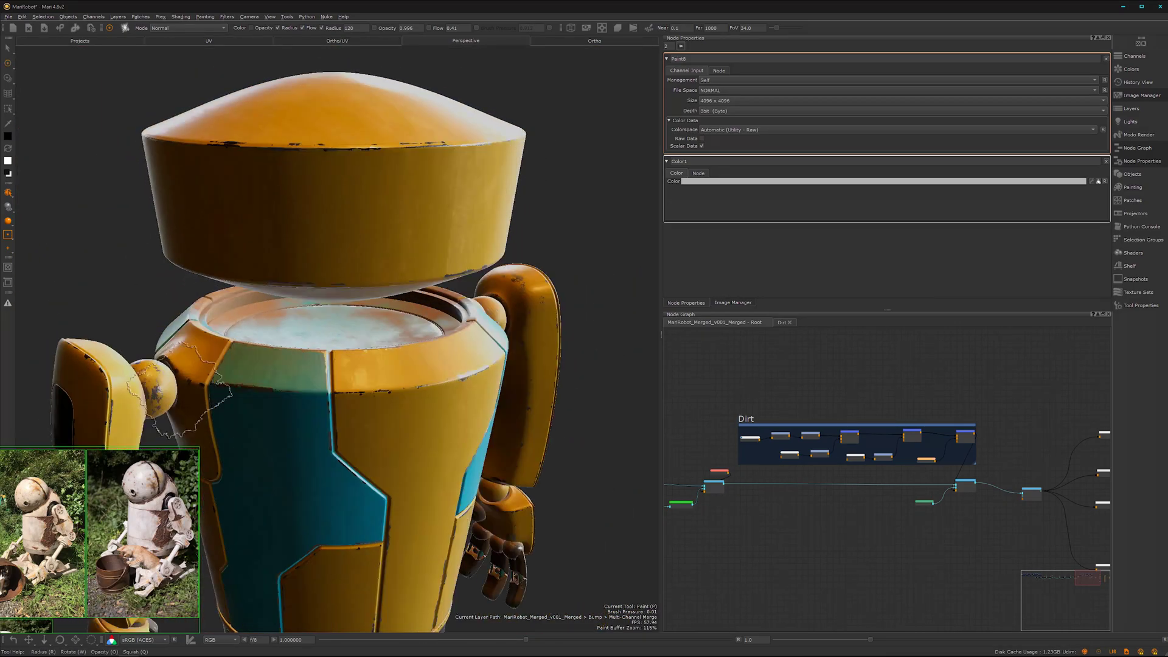
pyautogui.keyDown('alt'); pyautogui.moveTo(181, 389); pyautogui.dragTo(120, 420); pyautogui.keyUp('alt')
pyautogui.keyDown('alt'); pyautogui.moveTo(120, 420); pyautogui.dragTo(292, 419, button='right'); pyautogui.keyUp('alt')
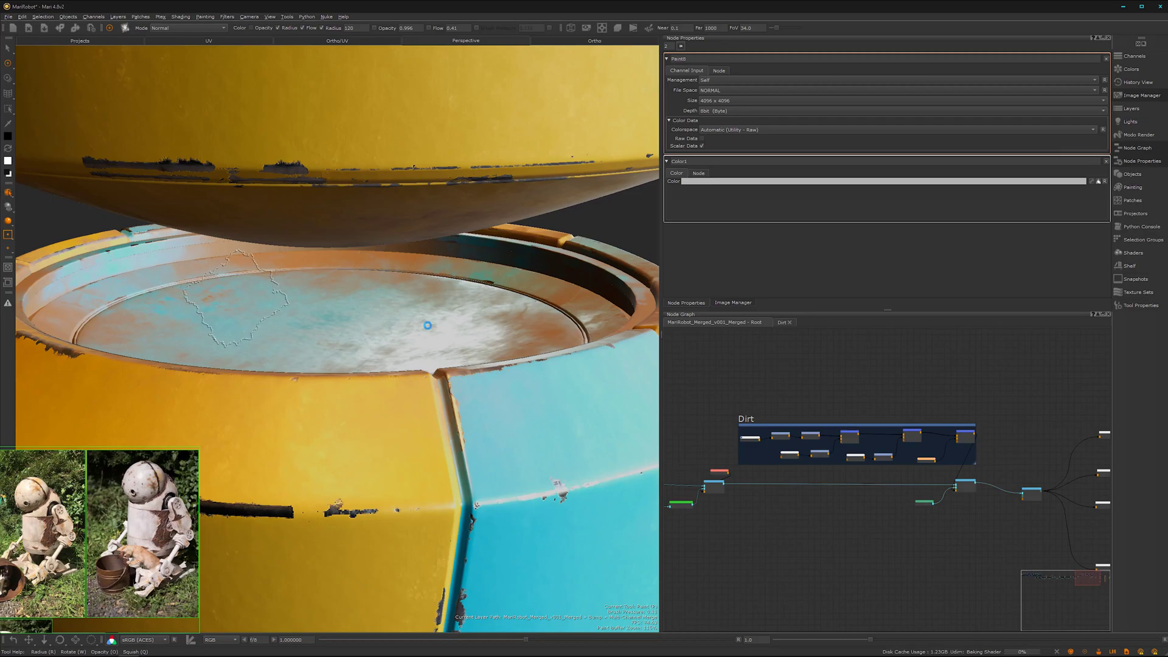
pyautogui.keyDown('alt'); pyautogui.moveTo(458, 327); pyautogui.dragTo(341, 353, button='right'); pyautogui.keyUp('alt')
pyautogui.moveTo(517, 395)
pyautogui.keyDown('alt'); pyautogui.mouseDown()
pyautogui.moveTo(340, 406)
pyautogui.moveTo(496, 407)
pyautogui.moveTo(430, 454)
pyautogui.moveTo(355, 426)
pyautogui.moveTo(340, 405)
pyautogui.mouseUp(); pyautogui.keyUp('alt')
pyautogui.keyDown('alt'); pyautogui.moveTo(304, 474); pyautogui.dragTo(371, 487, button='right'); pyautogui.keyUp('alt')
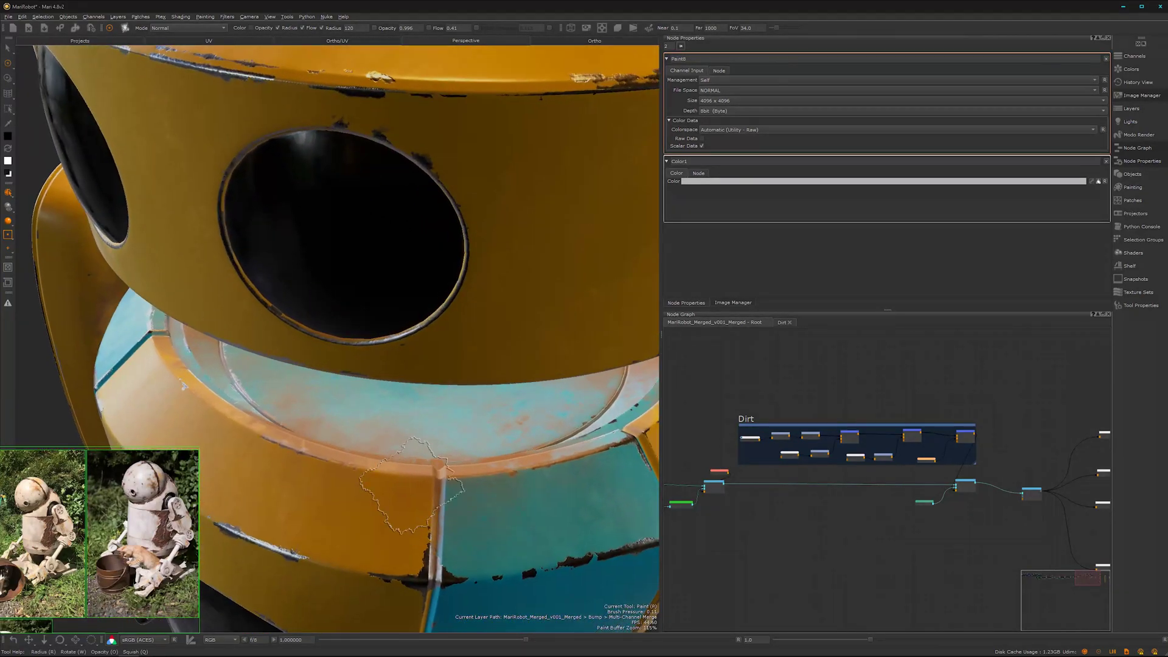
pyautogui.keyDown('alt'); pyautogui.moveTo(328, 508); pyautogui.dragTo(404, 460, button='middle'); pyautogui.keyUp('alt')
pyautogui.keyDown('alt'); pyautogui.moveTo(404, 460); pyautogui.dragTo(517, 462); pyautogui.keyUp('alt')
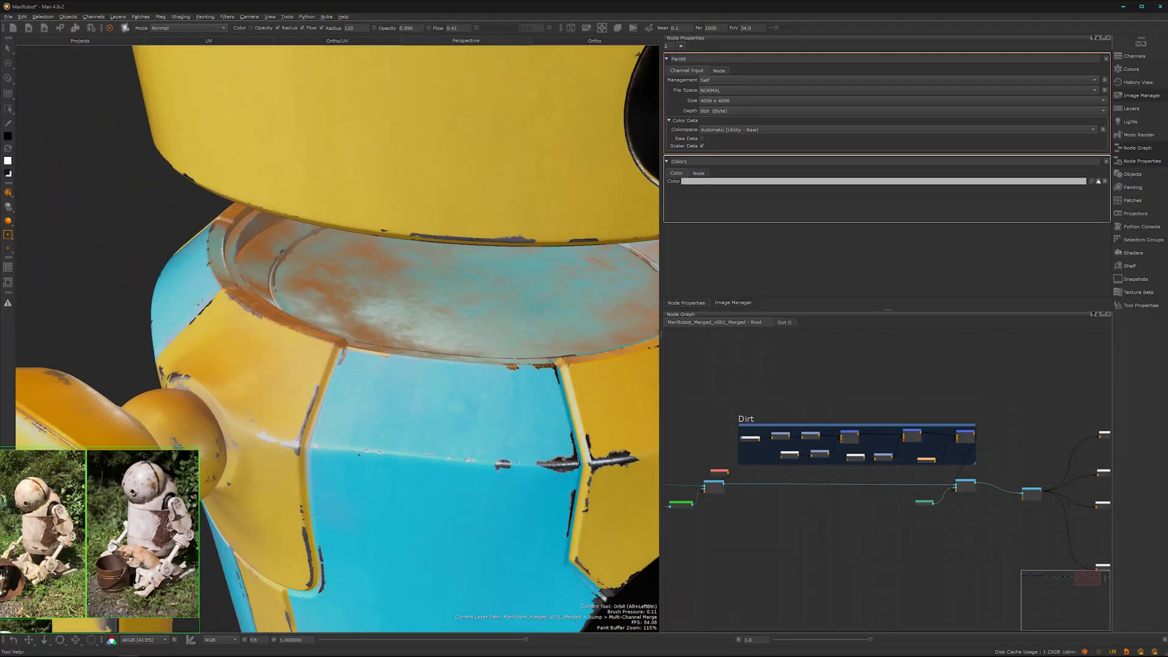
pyautogui.keyDown('alt'); pyautogui.moveTo(272, 374); pyautogui.dragTo(281, 371); pyautogui.keyUp('alt')
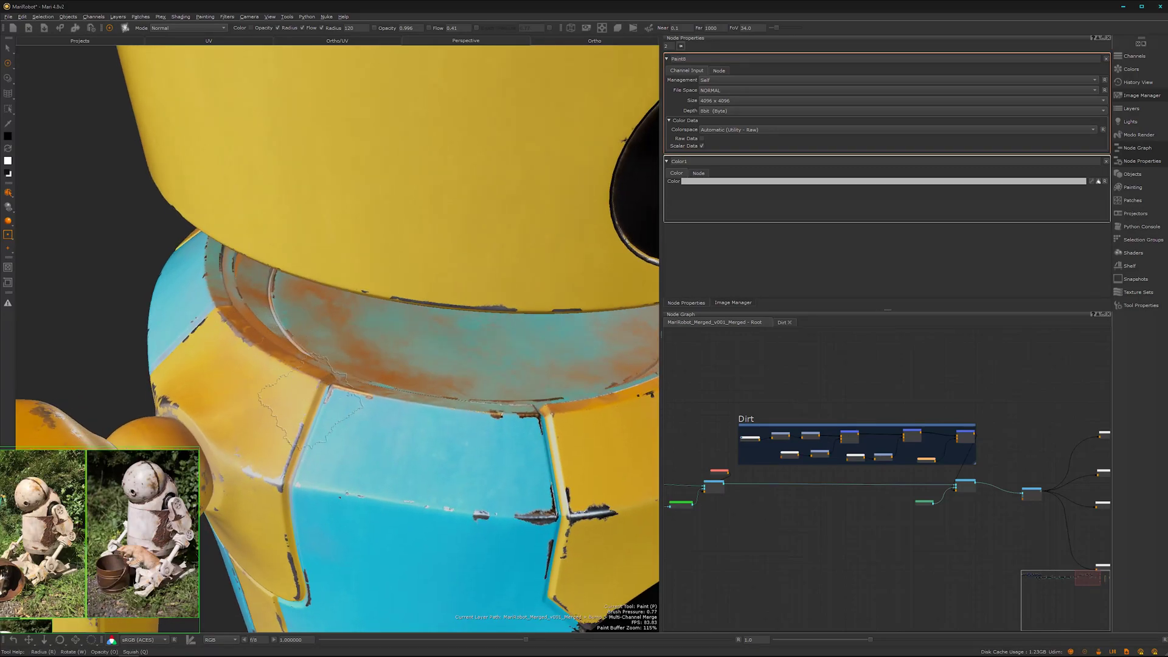
# Step: Examine the dust and dirt on the head, torso and arms from several angles, along with the node chain around the Dirt backdrop
pyautogui.scroll(-5, 511, 409)
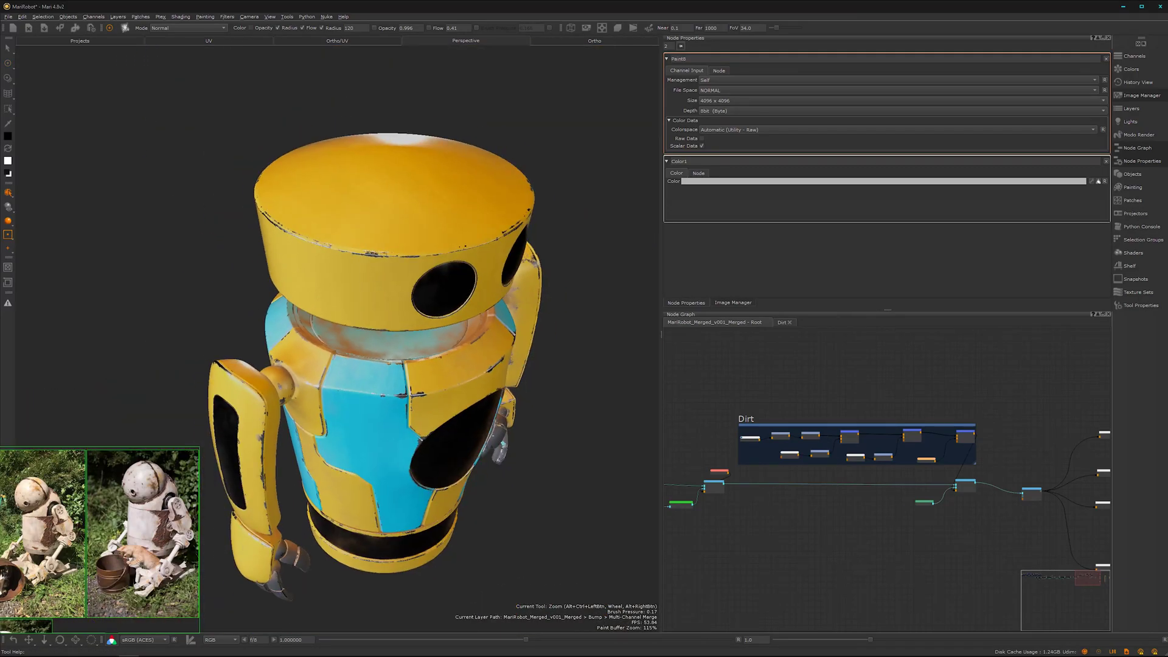
pyautogui.keyDown('alt'); pyautogui.moveTo(511, 409); pyautogui.dragTo(370, 364); pyautogui.keyUp('alt')
pyautogui.keyDown('alt'); pyautogui.moveTo(361, 403); pyautogui.dragTo(420, 377); pyautogui.keyUp('alt')
pyautogui.scroll(5, 419, 378)
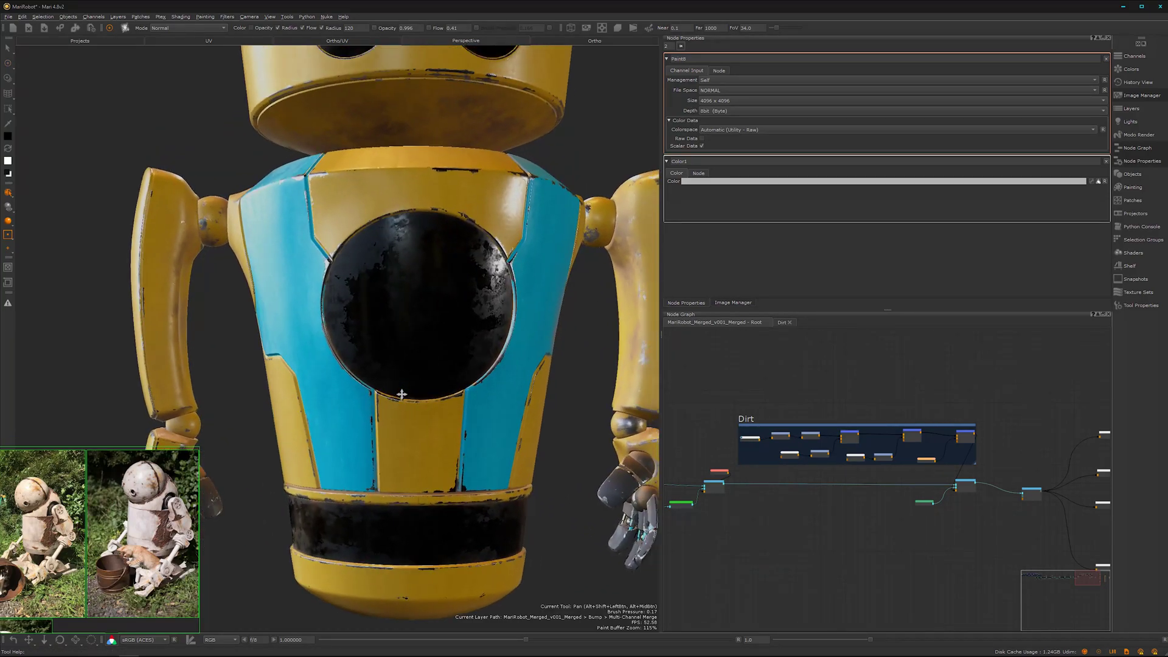
pyautogui.scroll(-4, 419, 377)
pyautogui.press('s')
pyautogui.moveTo(427, 372)
pyautogui.keyDown('alt'); pyautogui.mouseDown()
pyautogui.moveTo(422, 456)
pyautogui.moveTo(446, 318)
pyautogui.mouseUp(); pyautogui.keyUp('alt')
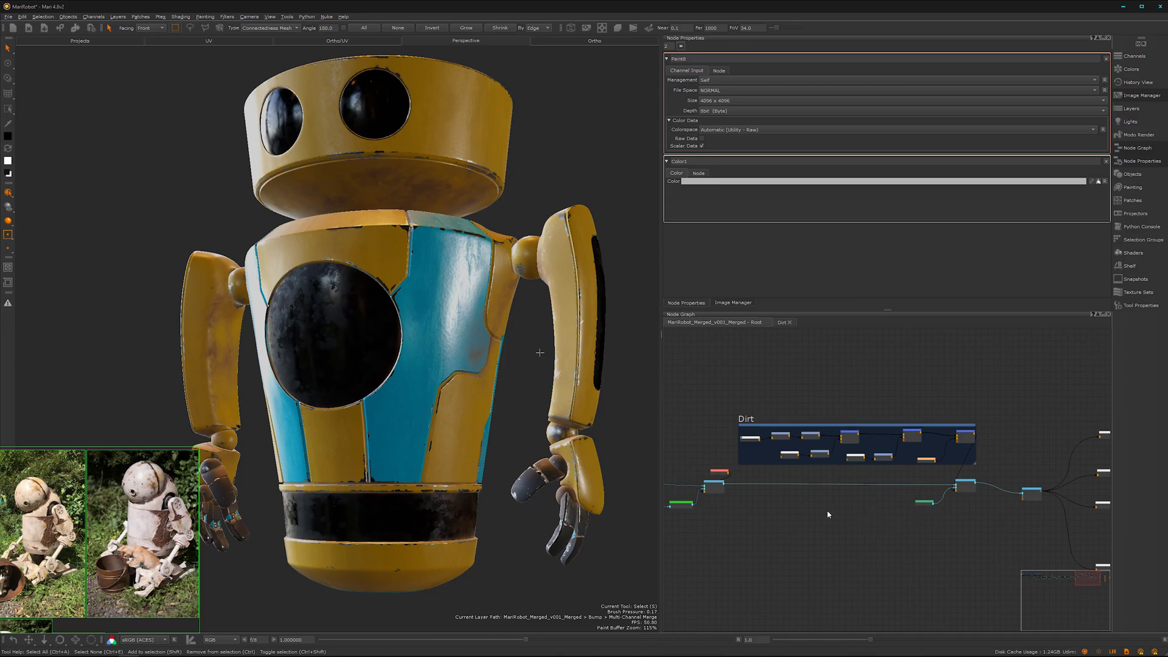
pyautogui.keyDown('alt'); pyautogui.moveTo(420, 367); pyautogui.dragTo(467, 398); pyautogui.keyUp('alt')
pyautogui.keyDown('alt'); pyautogui.moveTo(412, 446); pyautogui.dragTo(421, 407, button='middle'); pyautogui.keyUp('alt')
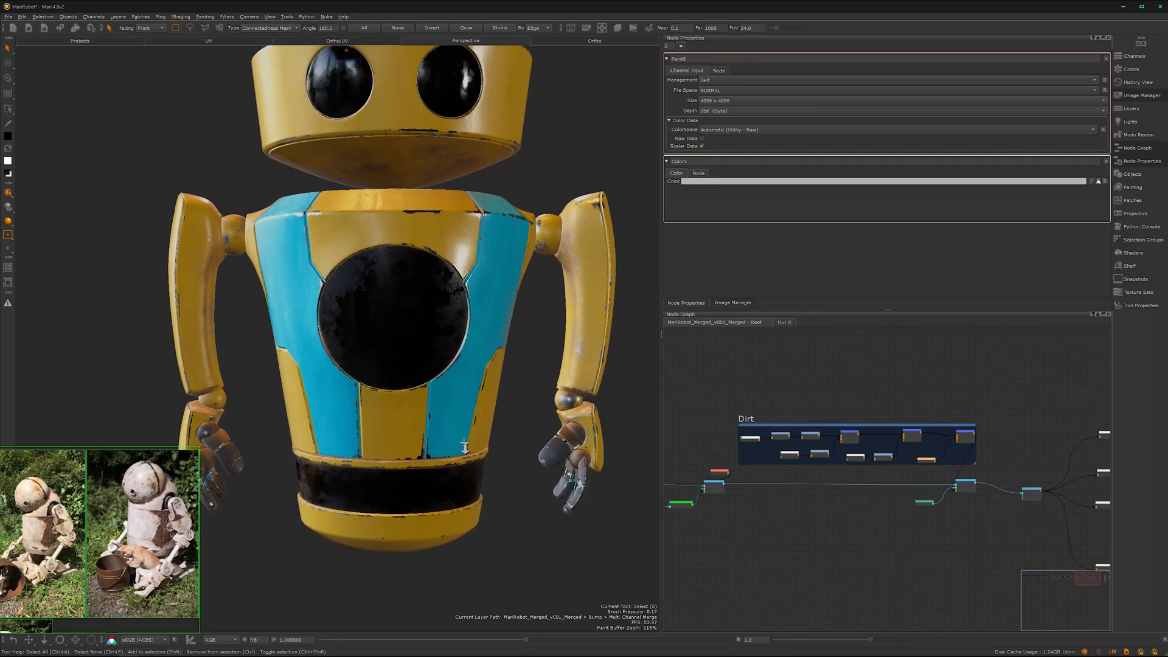
pyautogui.keyDown('alt'); pyautogui.moveTo(421, 407); pyautogui.dragTo(431, 459, button='right'); pyautogui.keyUp('alt')
pyautogui.scroll(-3, 964, 560)
pyautogui.moveTo(783, 561); pyautogui.dragTo(935, 554, button='middle')
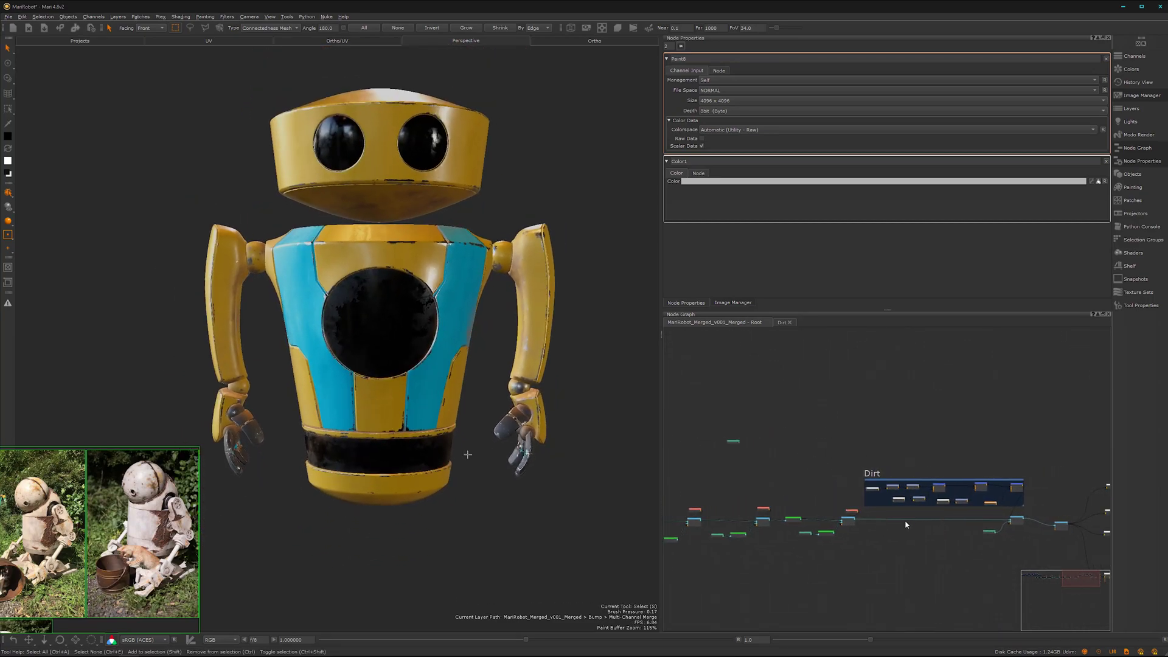
pyautogui.moveTo(410, 375)
pyautogui.keyDown('alt'); pyautogui.mouseDown()
pyautogui.moveTo(389, 371)
pyautogui.moveTo(429, 369)
pyautogui.mouseUp(); pyautogui.keyUp('alt')
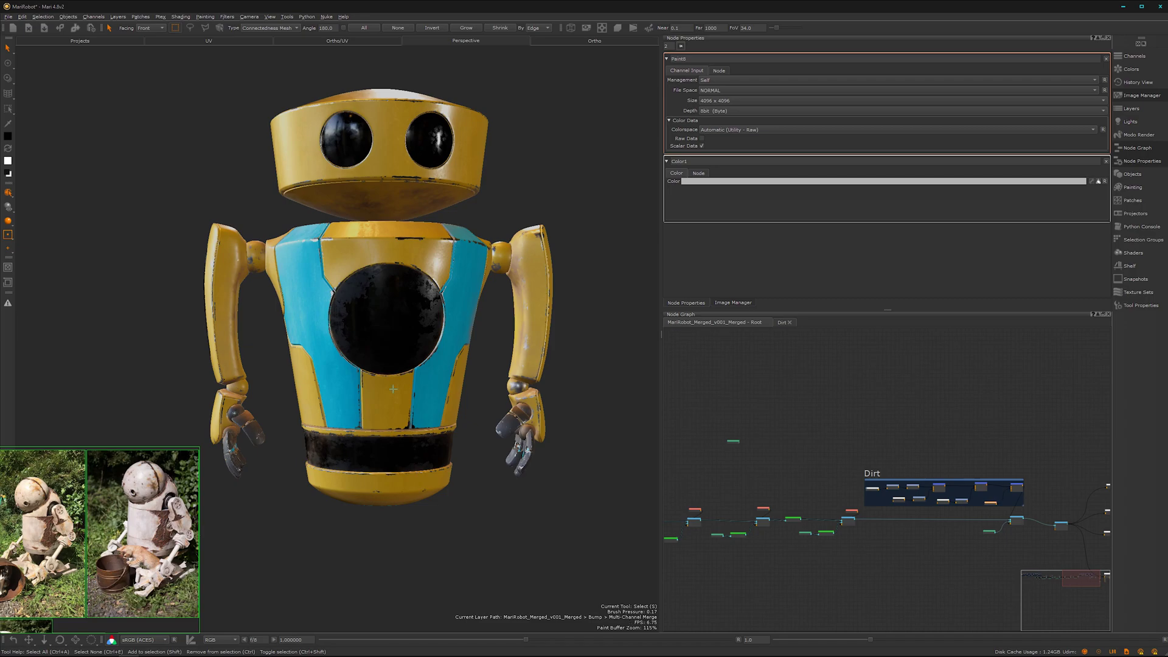
pyautogui.keyDown('alt'); pyautogui.moveTo(393, 389); pyautogui.dragTo(368, 409, button='middle'); pyautogui.keyUp('alt')
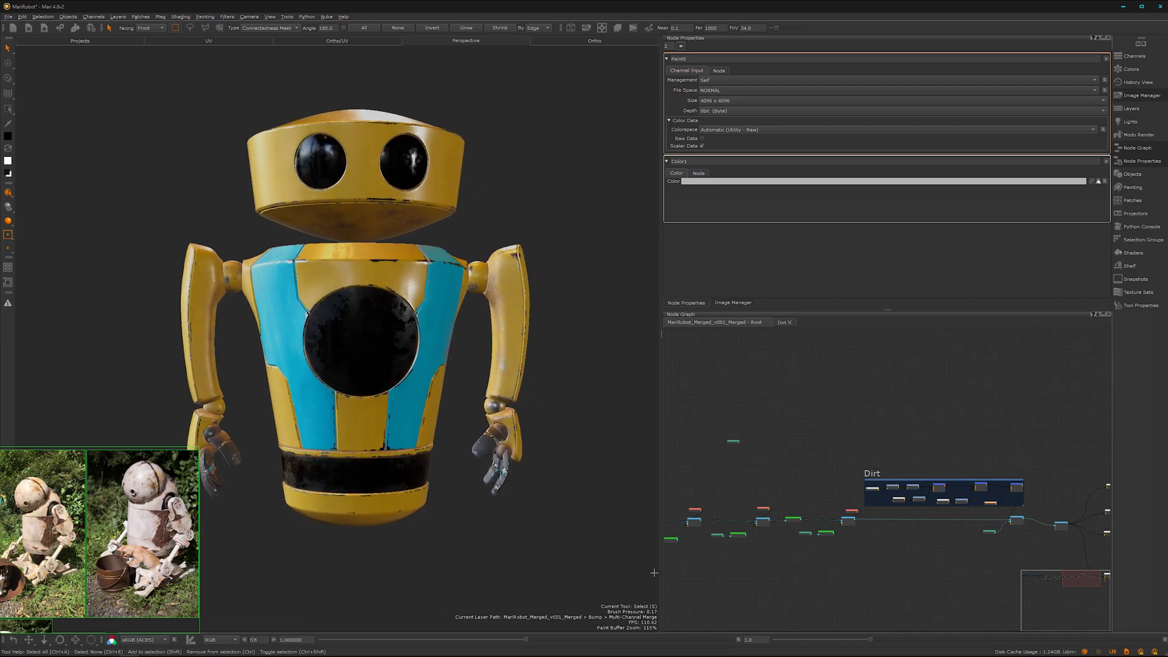